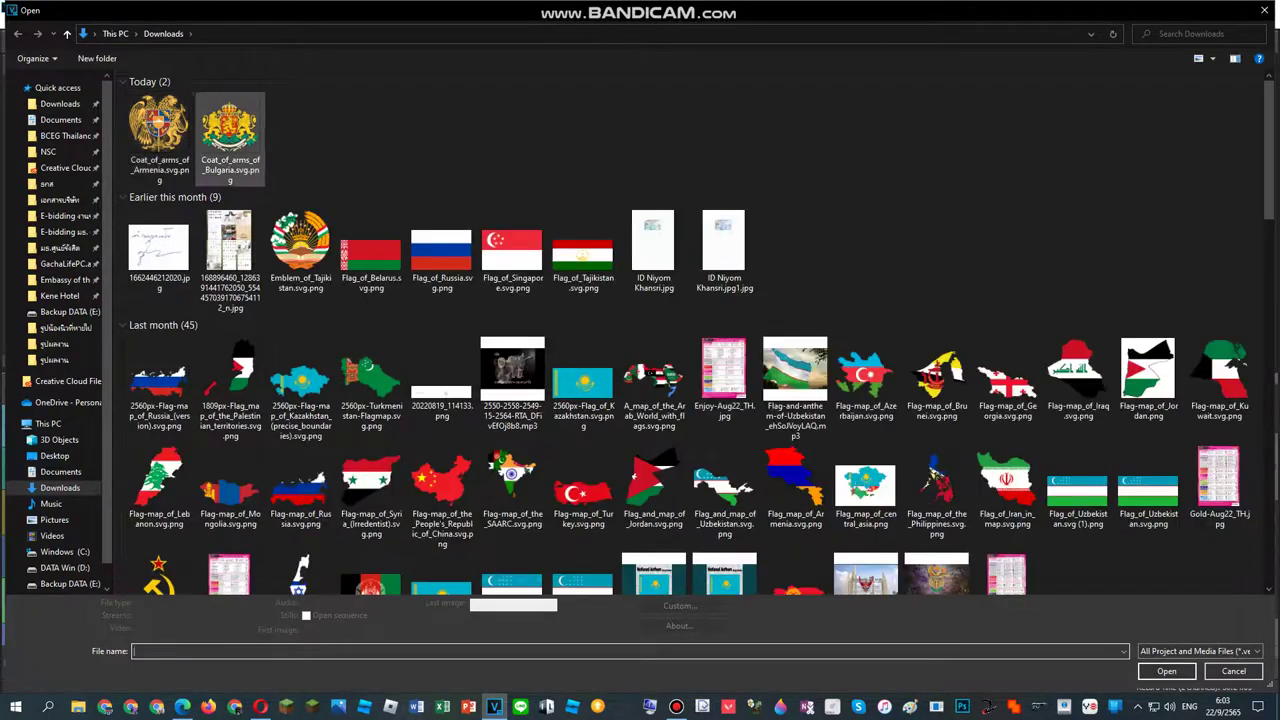
Step: Place the imported Bulgaria coat of arms image at the start of track 5 and extend it to 00:00:05.23
key(Return)
drag(332, 431, 332, 602)
scroll(332, 602, up, 6)
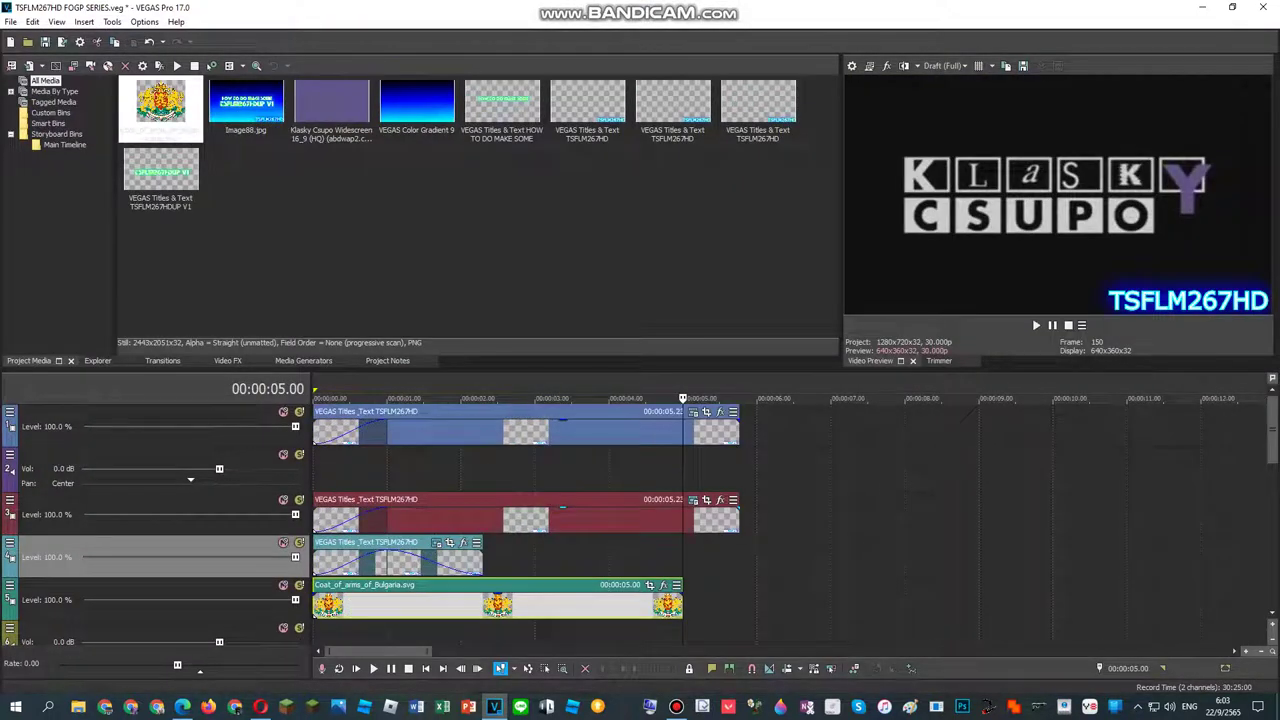
key(End)
key(Down)
drag(683, 604, 740, 604)
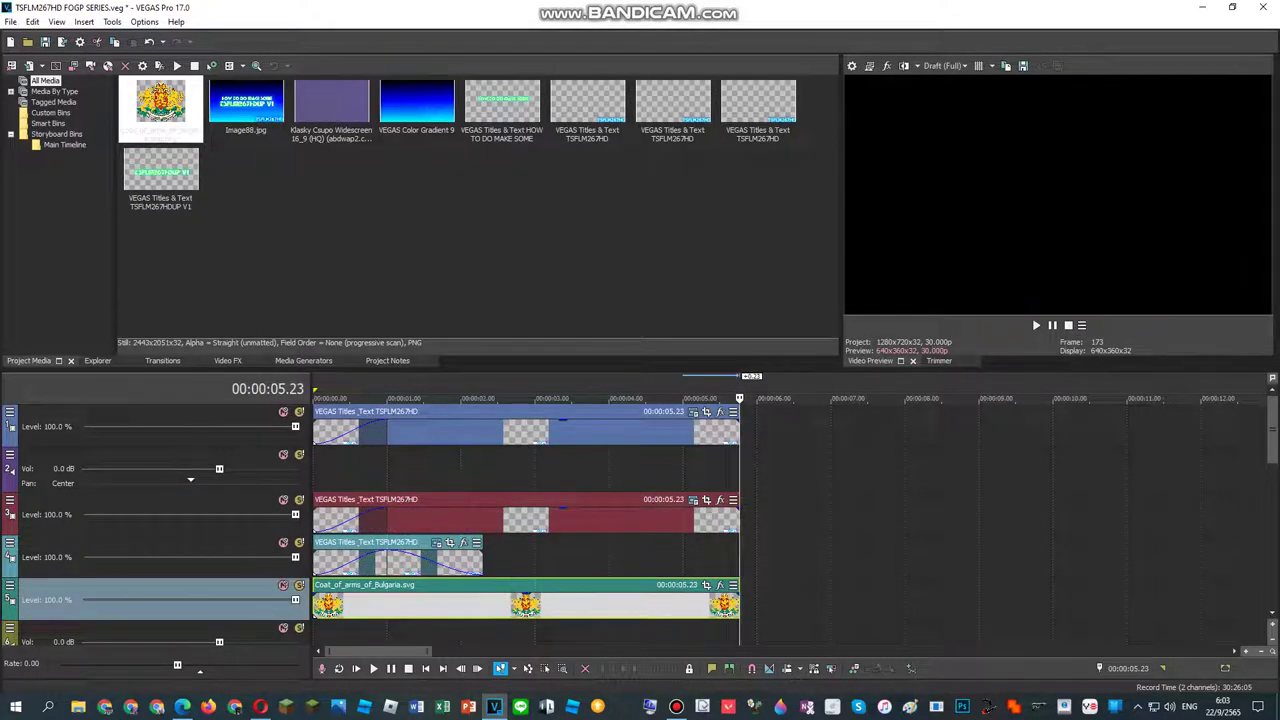
Step: Preview the video around 00:00:02.27 to check how the coat of arms appears in the frame
click(528, 632)
key(space)
key(space)
key(space)
key(space)
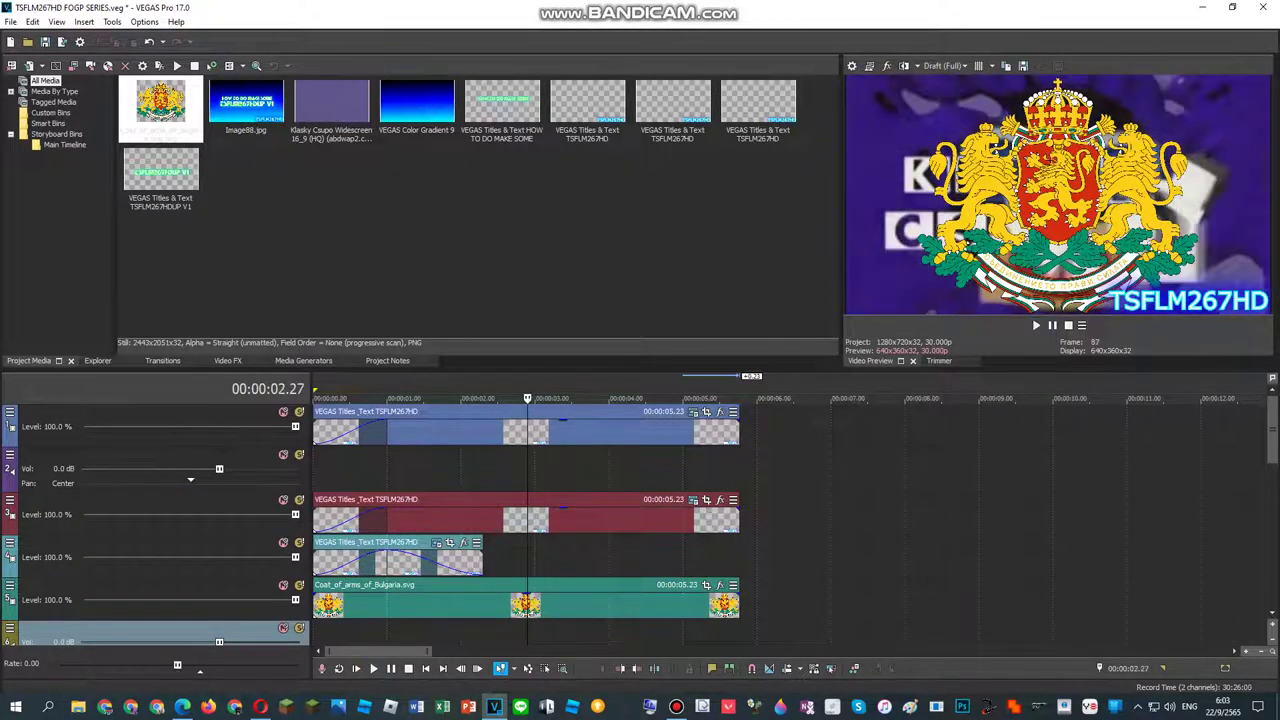
Step: Add the VEGAS Picture In Picture effect to the coat of arms event on track 5
click(500, 607)
key(Home)
right_click(478, 608)
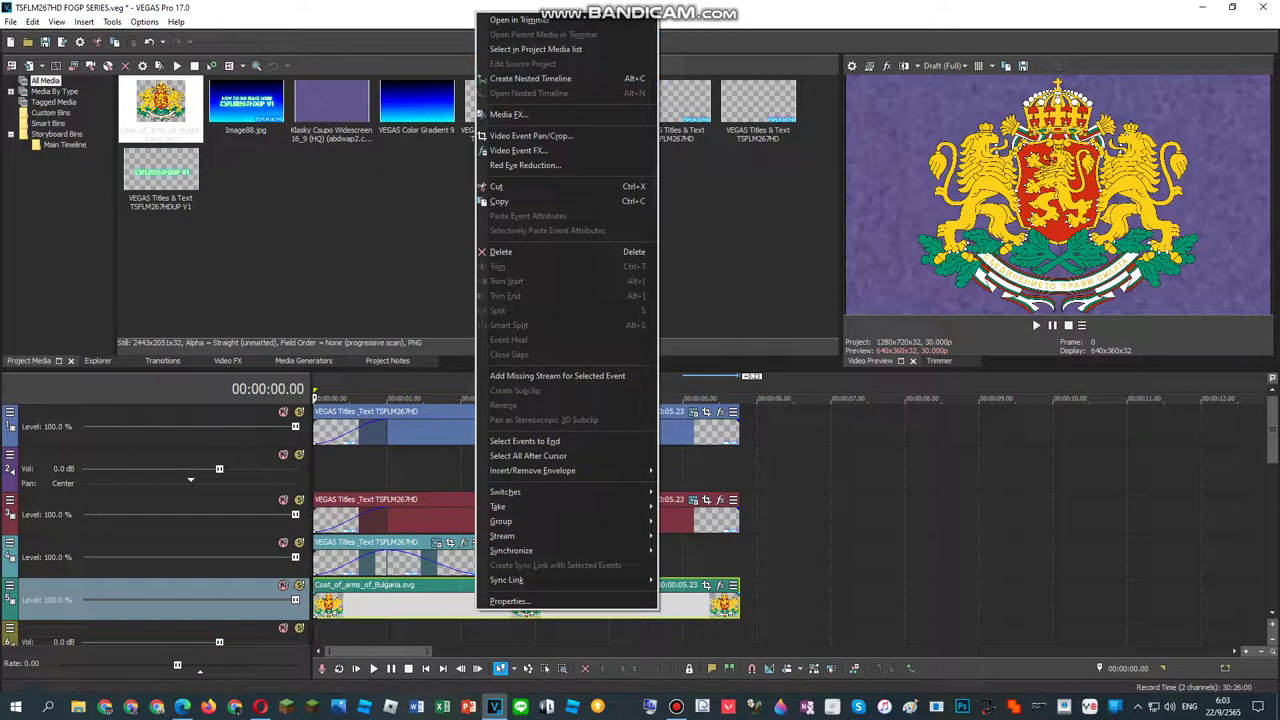
click(530, 135)
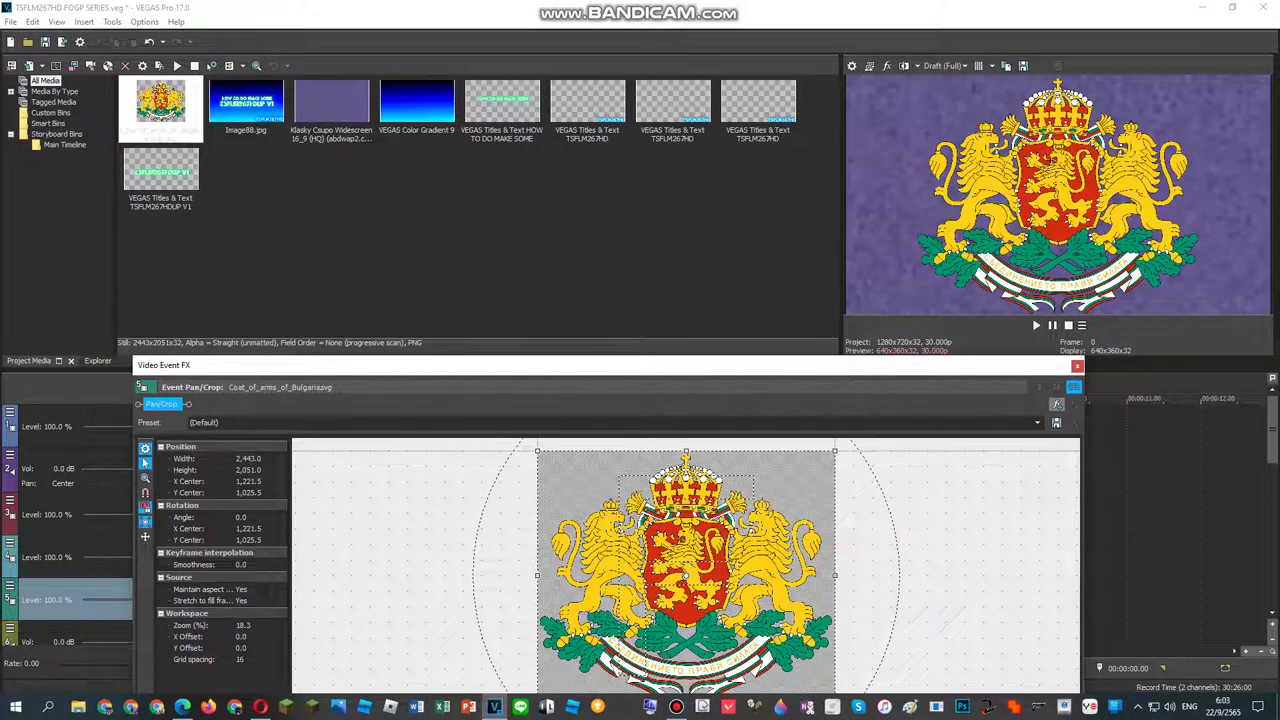
click(1057, 404)
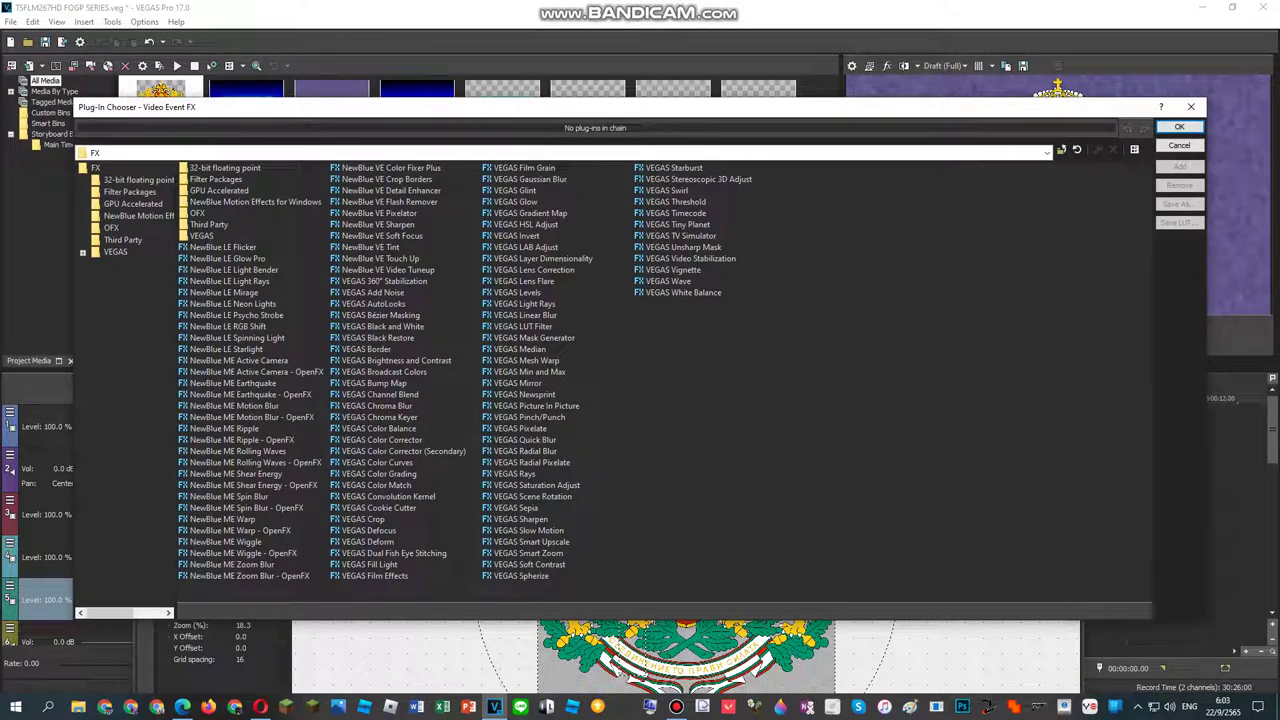
double_click(536, 406)
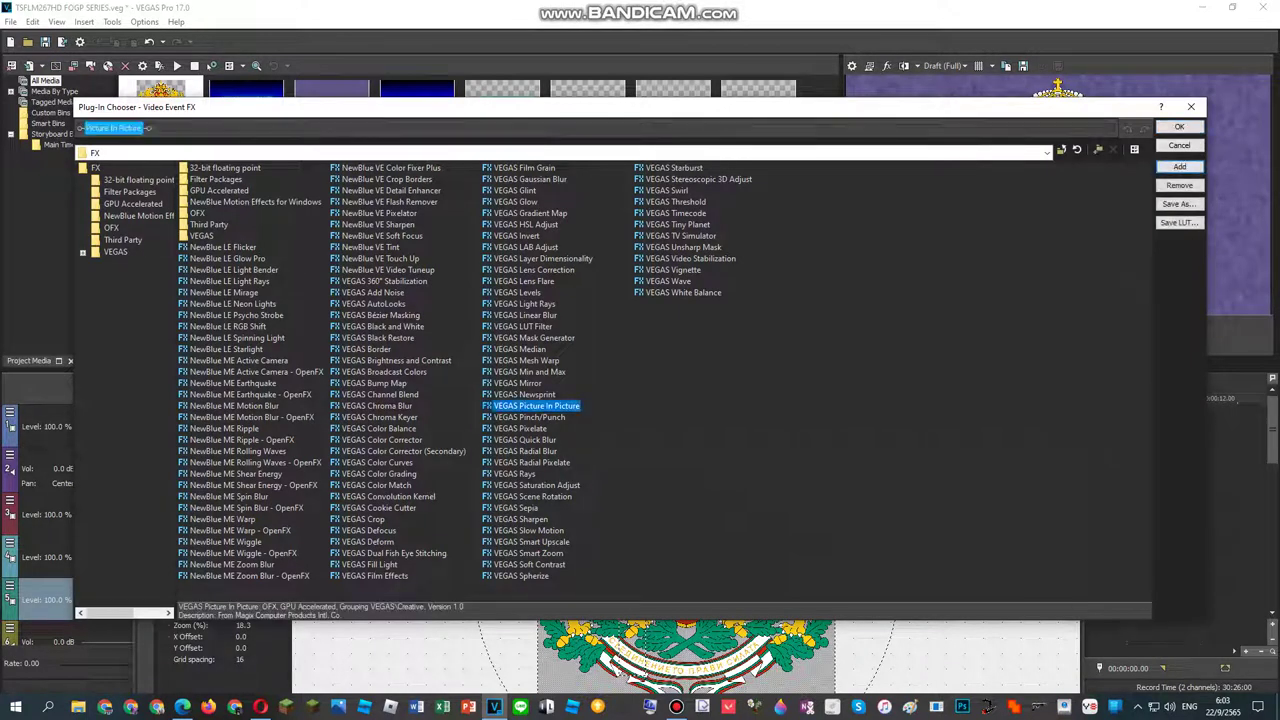
key(Return)
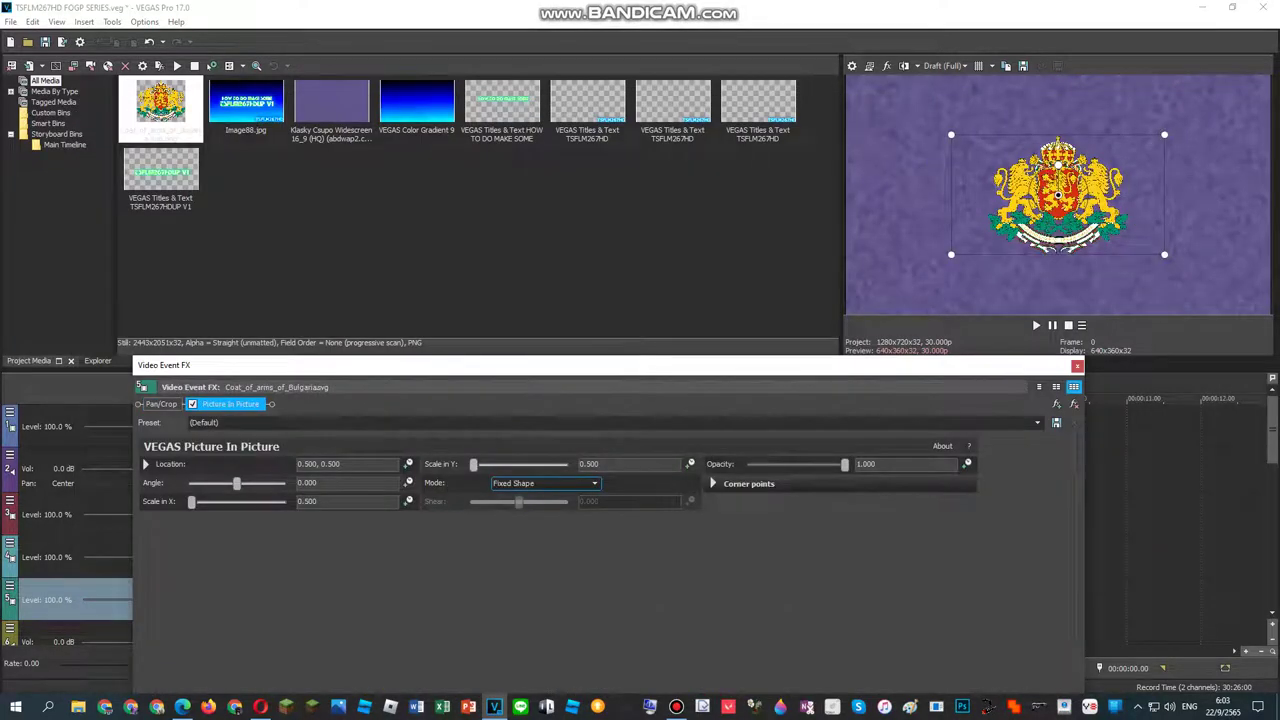
Step: Shrink the coat of arms into the lower-left corner of the video frame and play a short preview
drag(1164, 254, 1128, 234)
drag(1058, 195, 893, 272)
click(1077, 366)
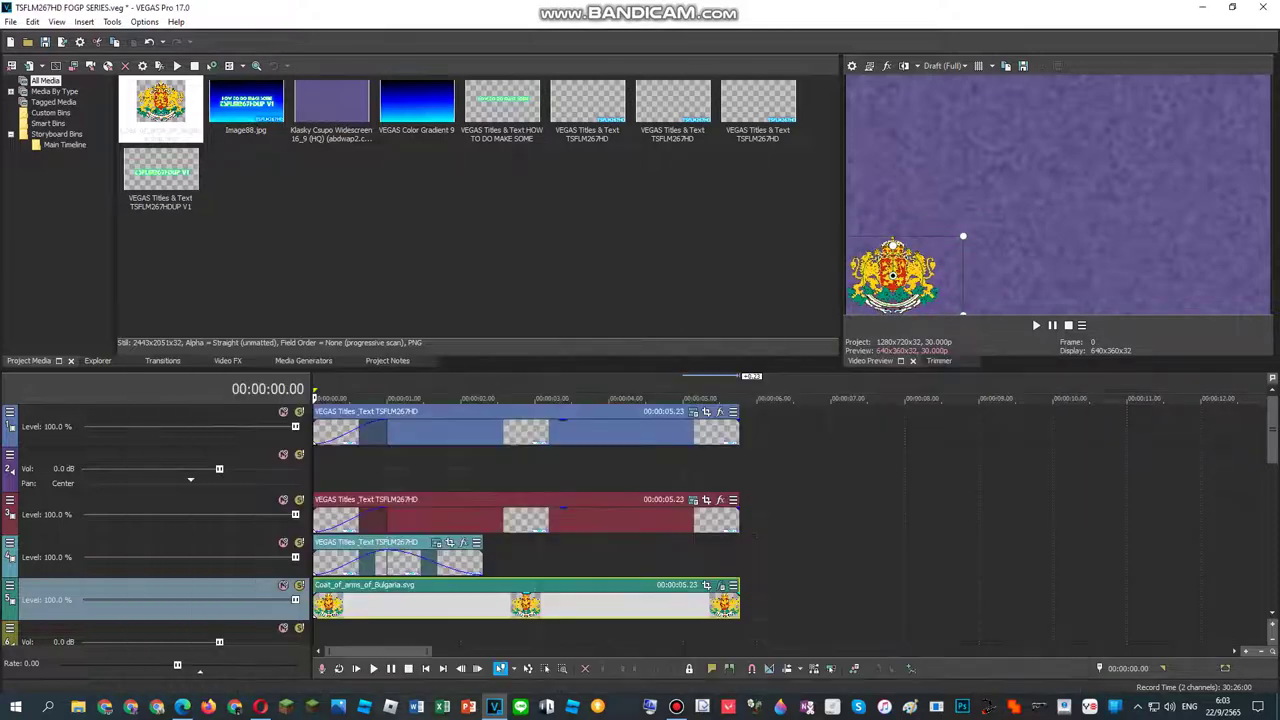
click(1036, 325)
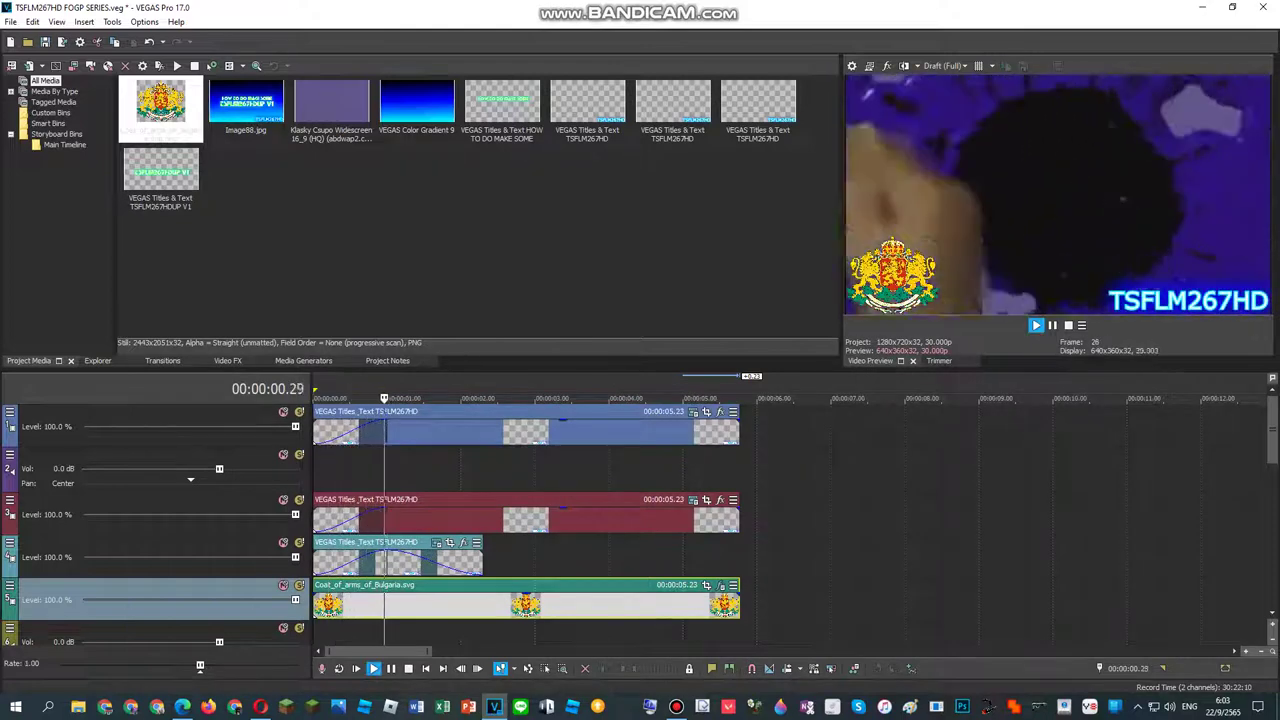
key(space)
Step: Add a default Titles & Text event at the start of track 7 and trim its end to 00:00:05.23
scroll(640, 520, down, 2)
scroll(526, 470, down, 1)
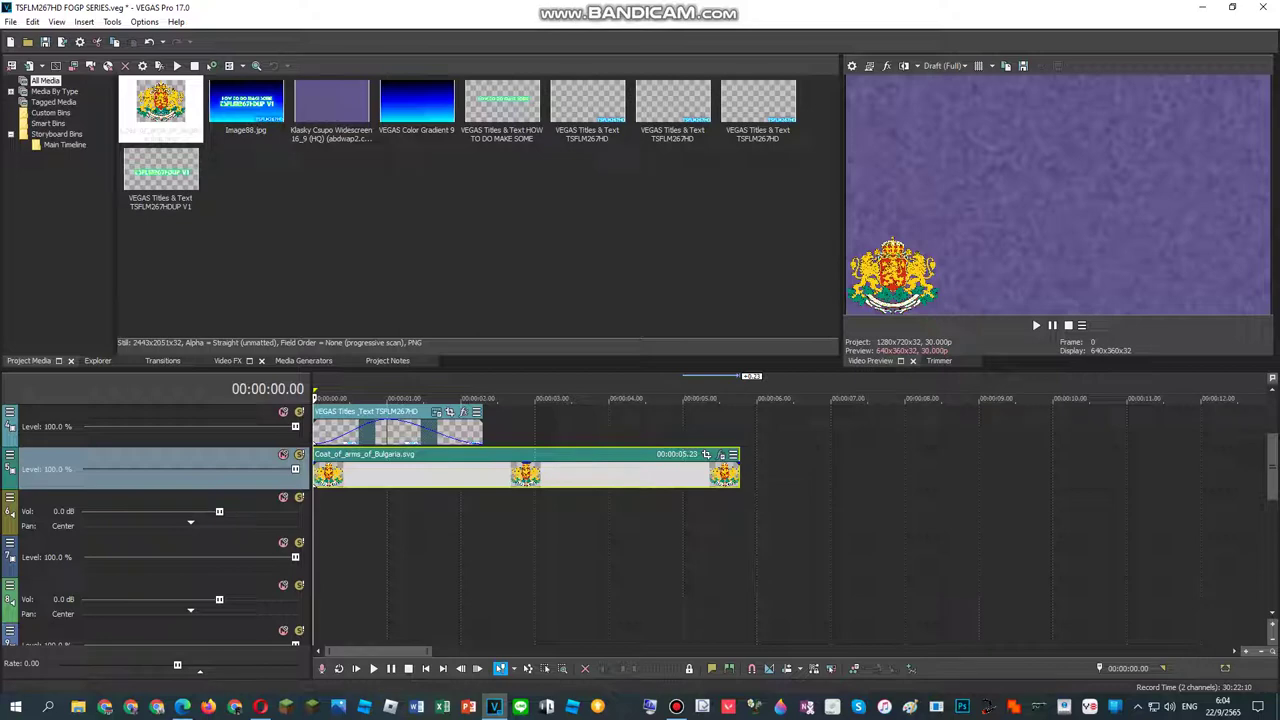
click(304, 361)
click(228, 361)
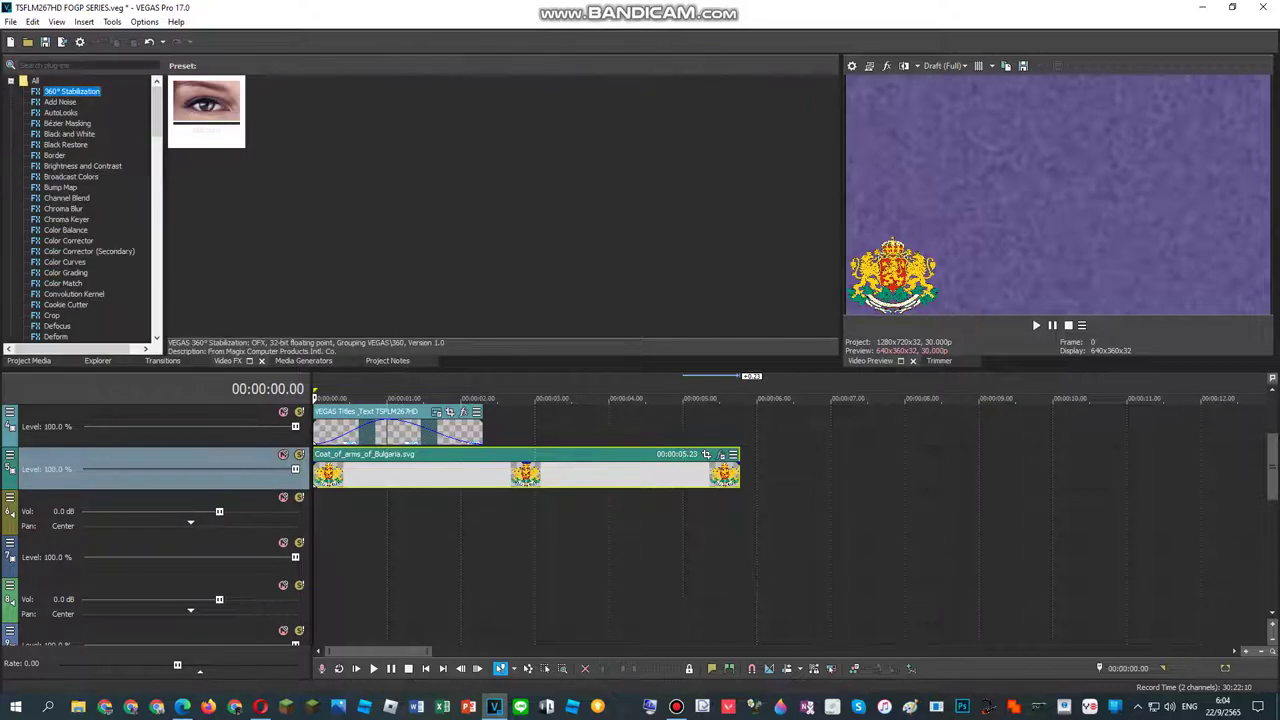
key(alt+9)
click(64, 155)
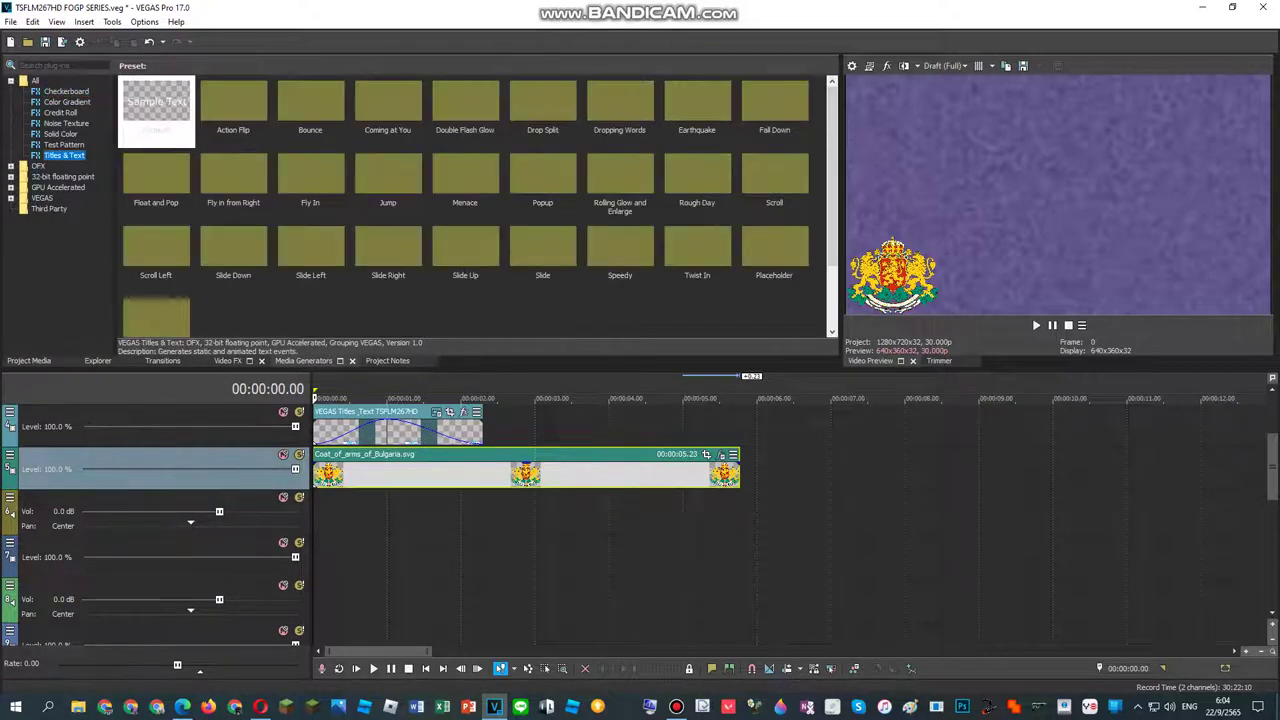
drag(156, 104, 318, 556)
drag(400, 556, 400, 556)
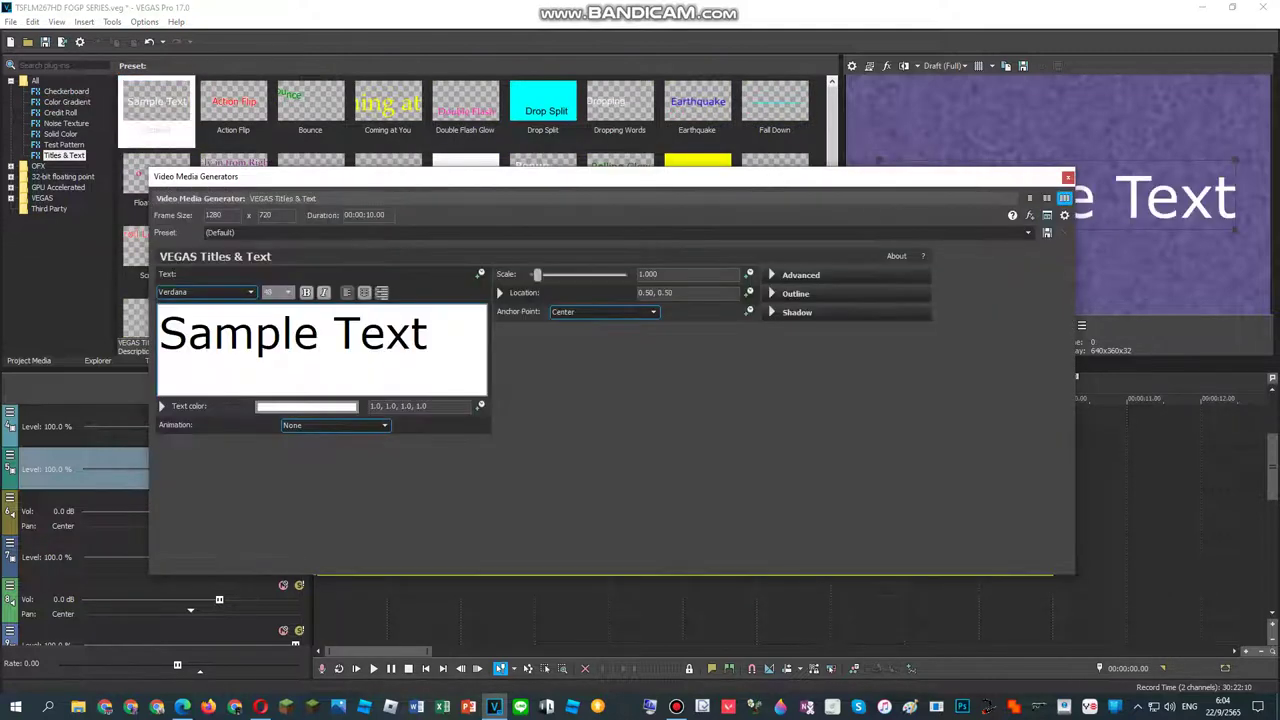
drag(843, 183, 680, 66)
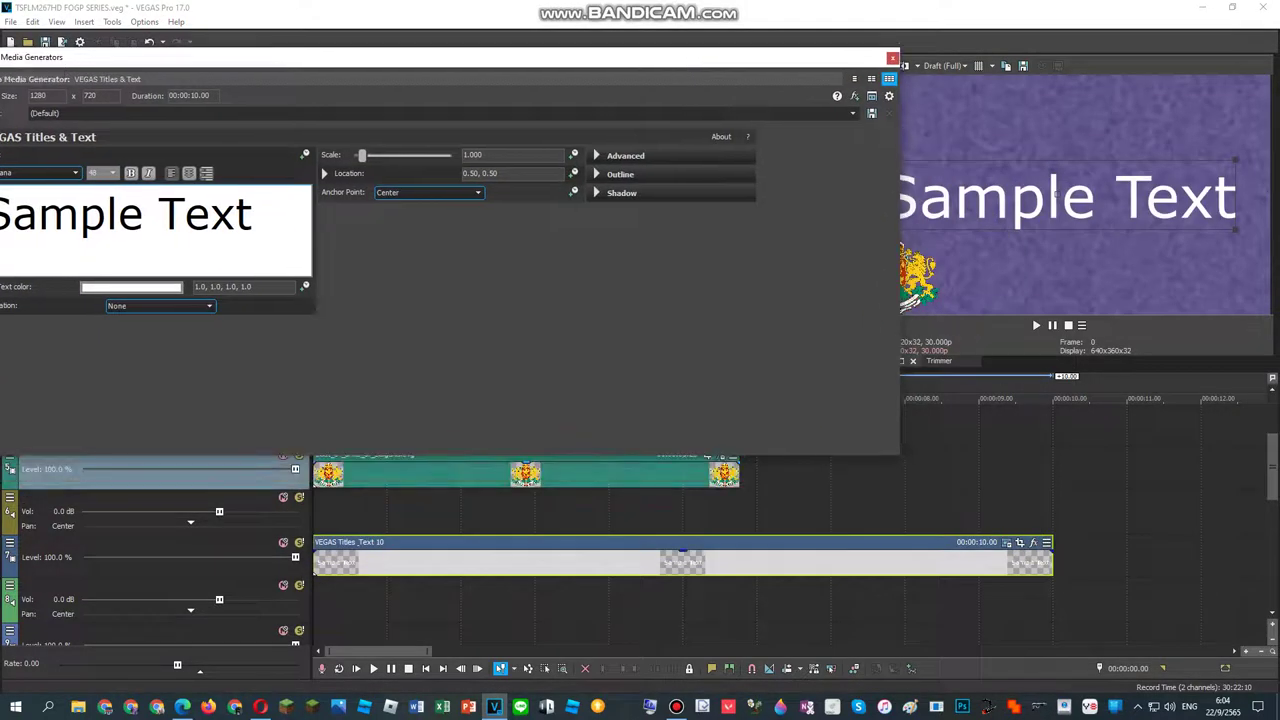
drag(1051, 562, 739, 562)
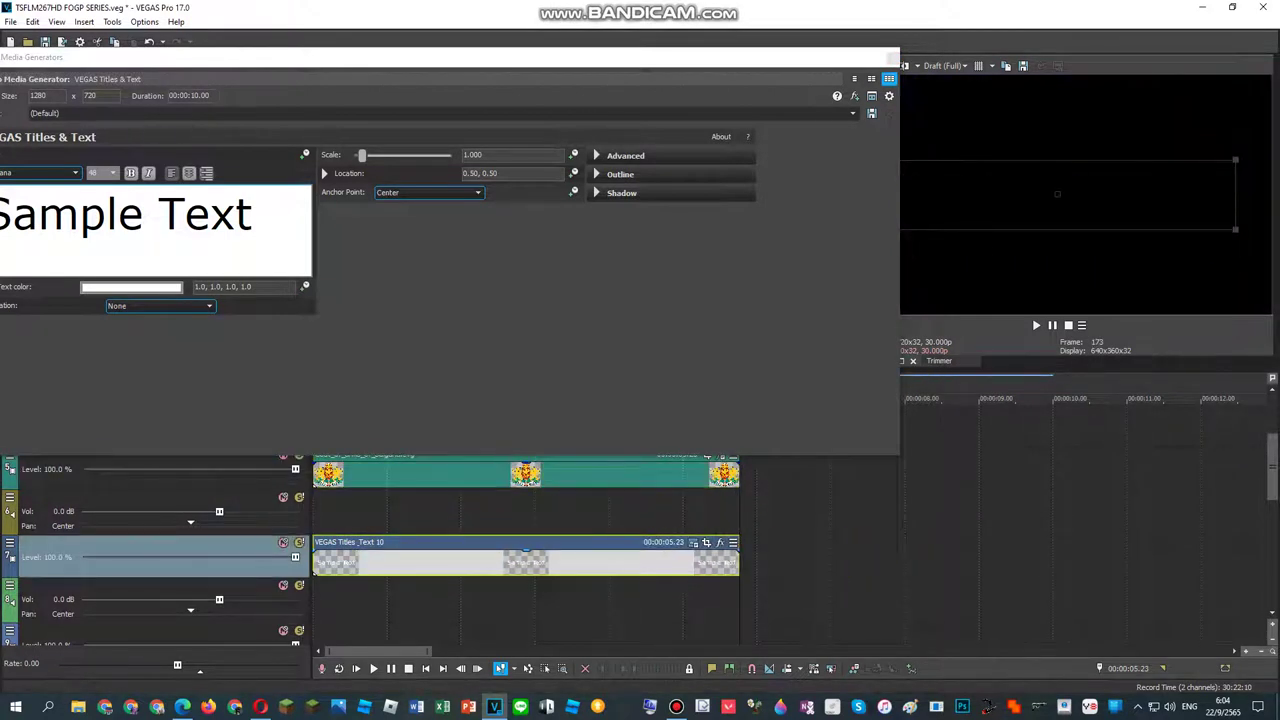
Step: Try the ZWAdobeF font on the whole sample text of the new title
key(ctrl+Home)
triple_click(205, 215)
click(75, 173)
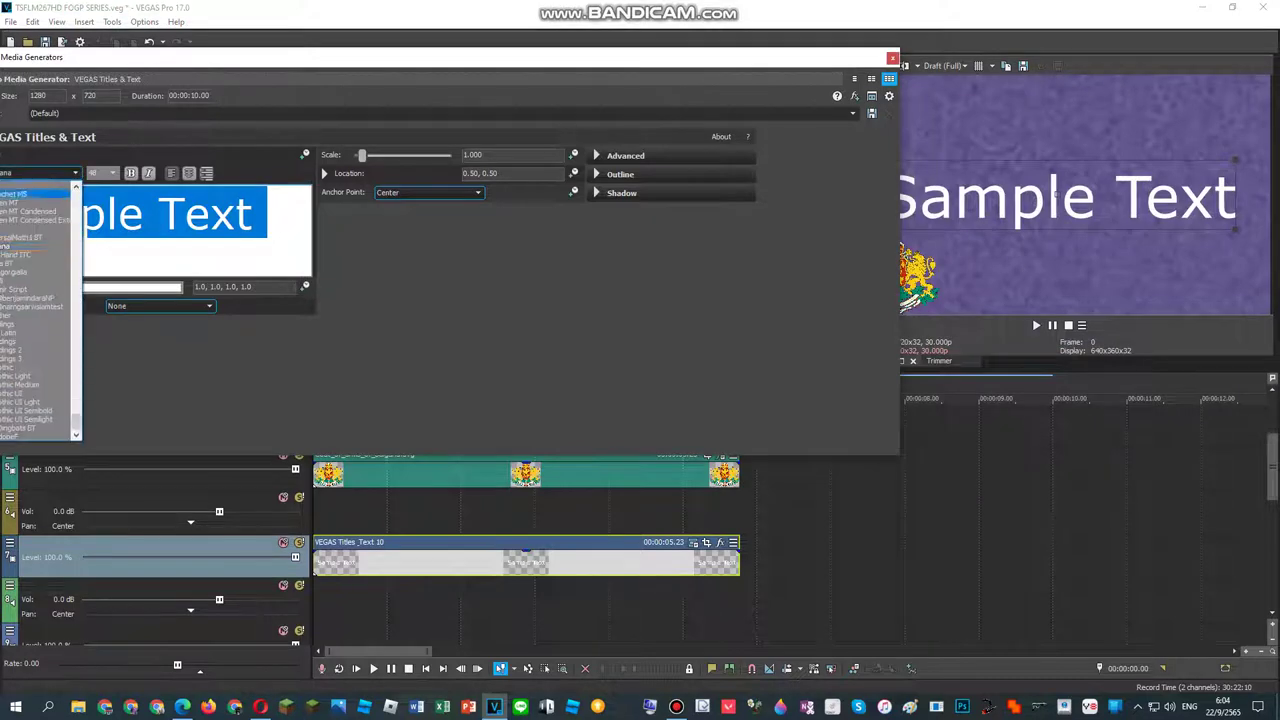
click(30, 436)
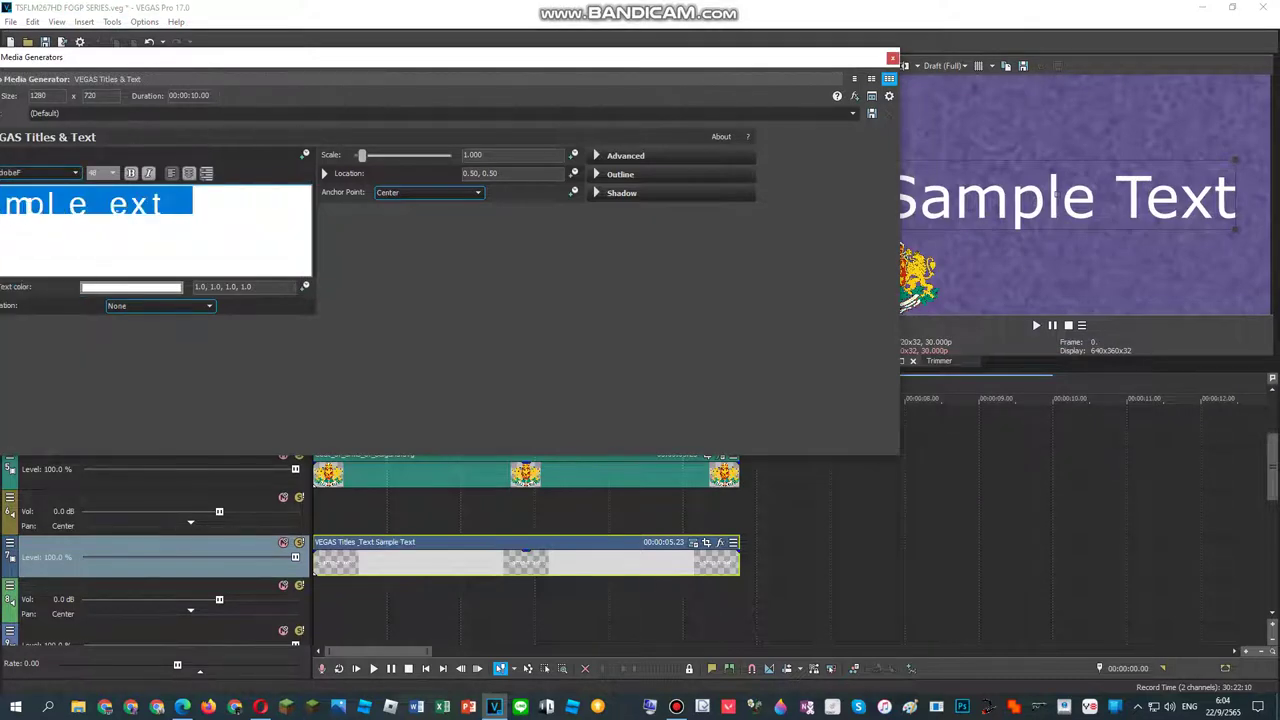
Step: Try other fonts on the title's sample text, including Spin Cycle, AA piron14 v1 and Bahnschrift
drag(350, 59, 503, 144)
click(200, 257)
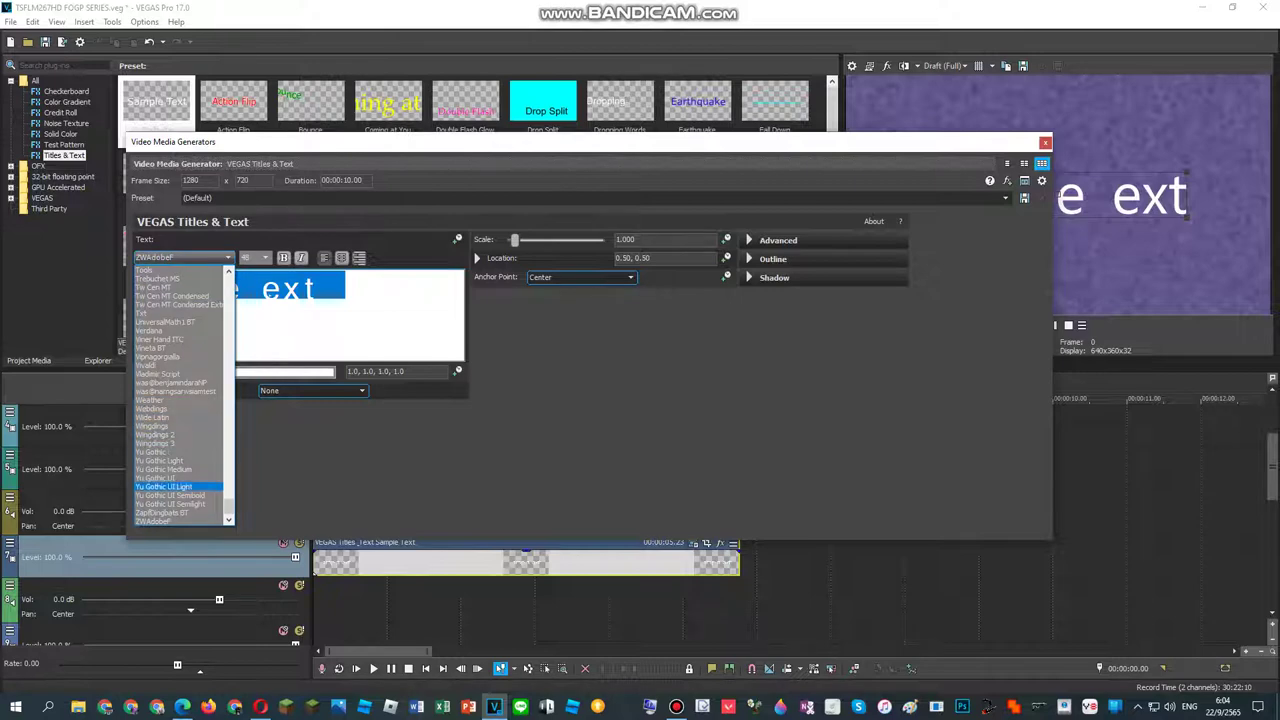
scroll(180, 400, up, 15)
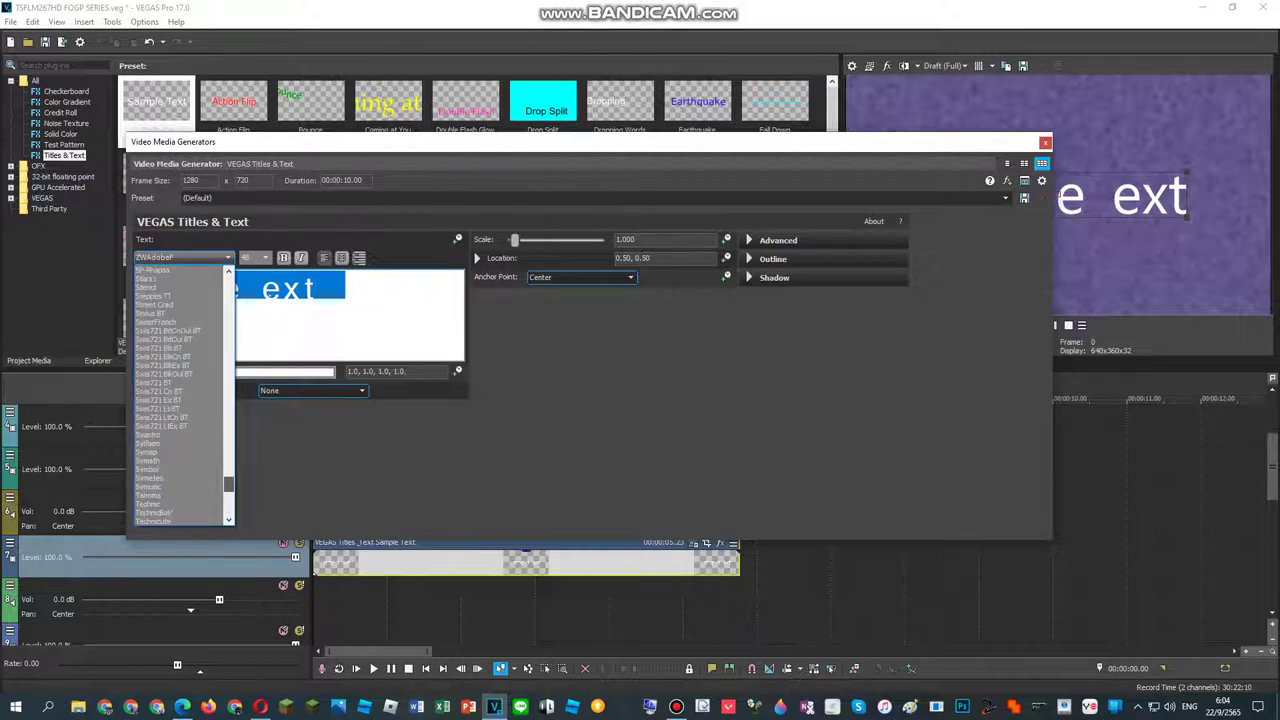
click(153, 270)
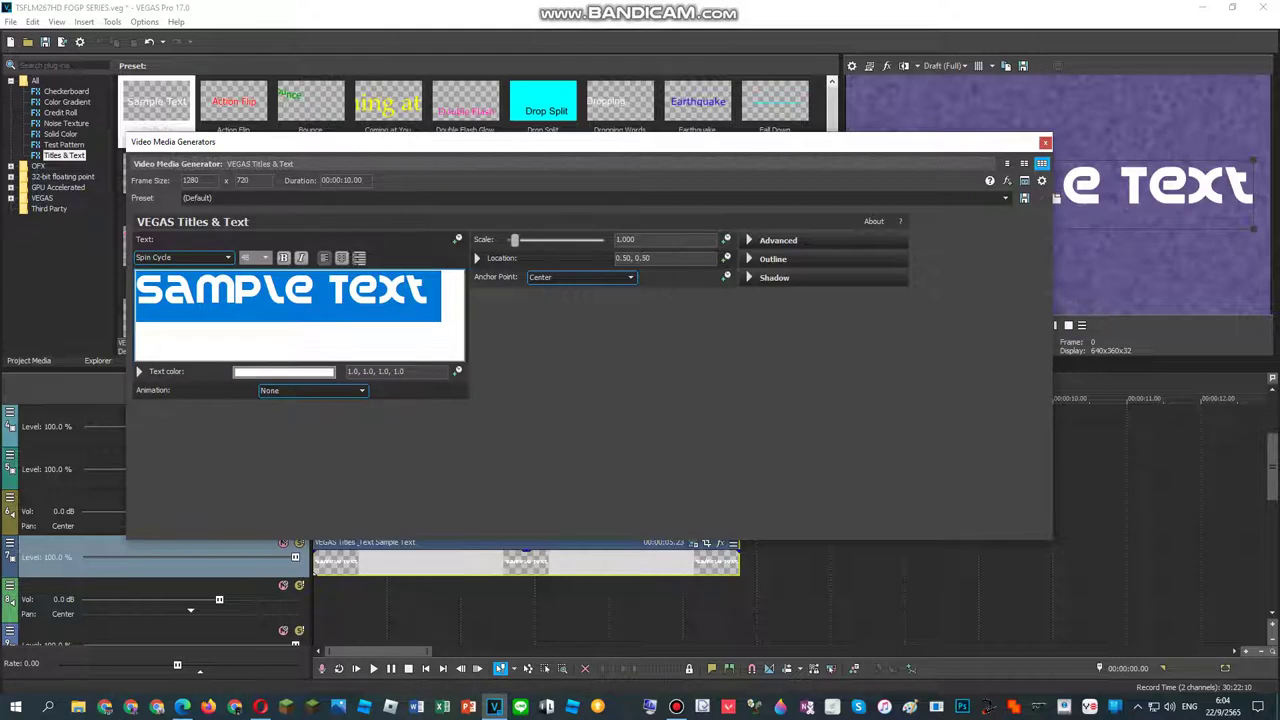
key(Down)
key(Down)
key(Down)
key(Down)
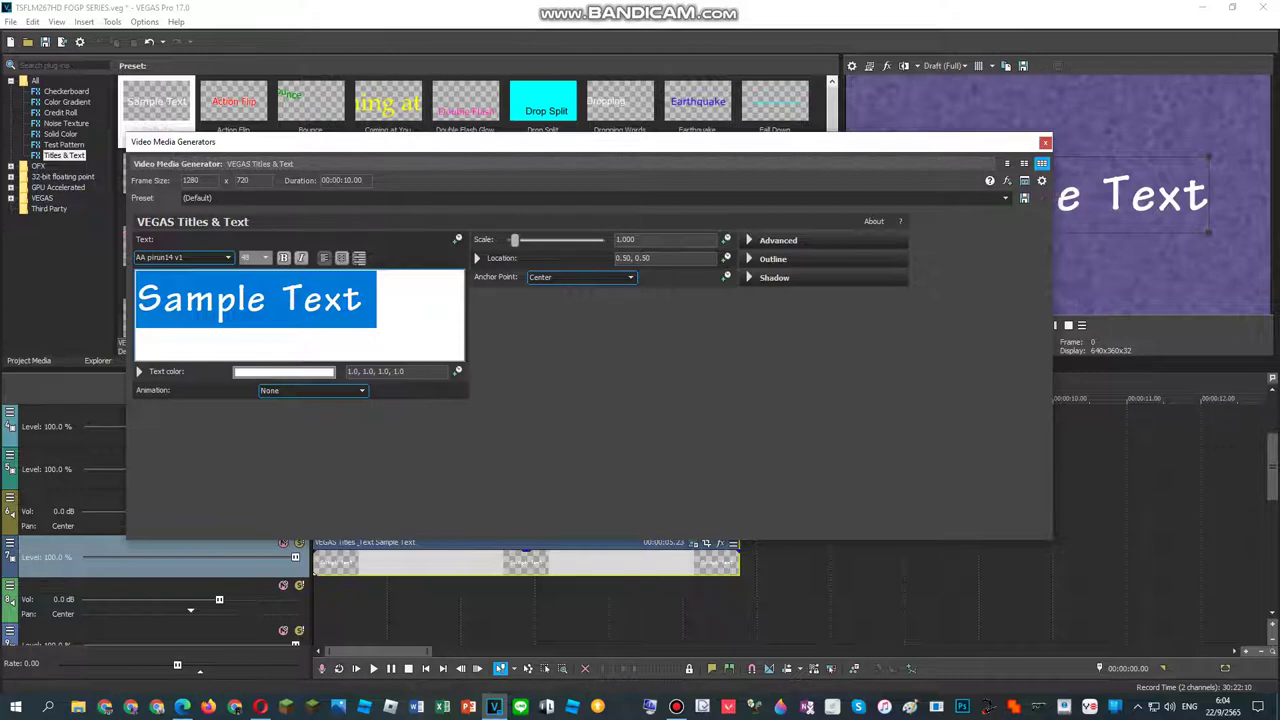
key(b)
Step: Set the title text's font to Spin Cycle
click(228, 258)
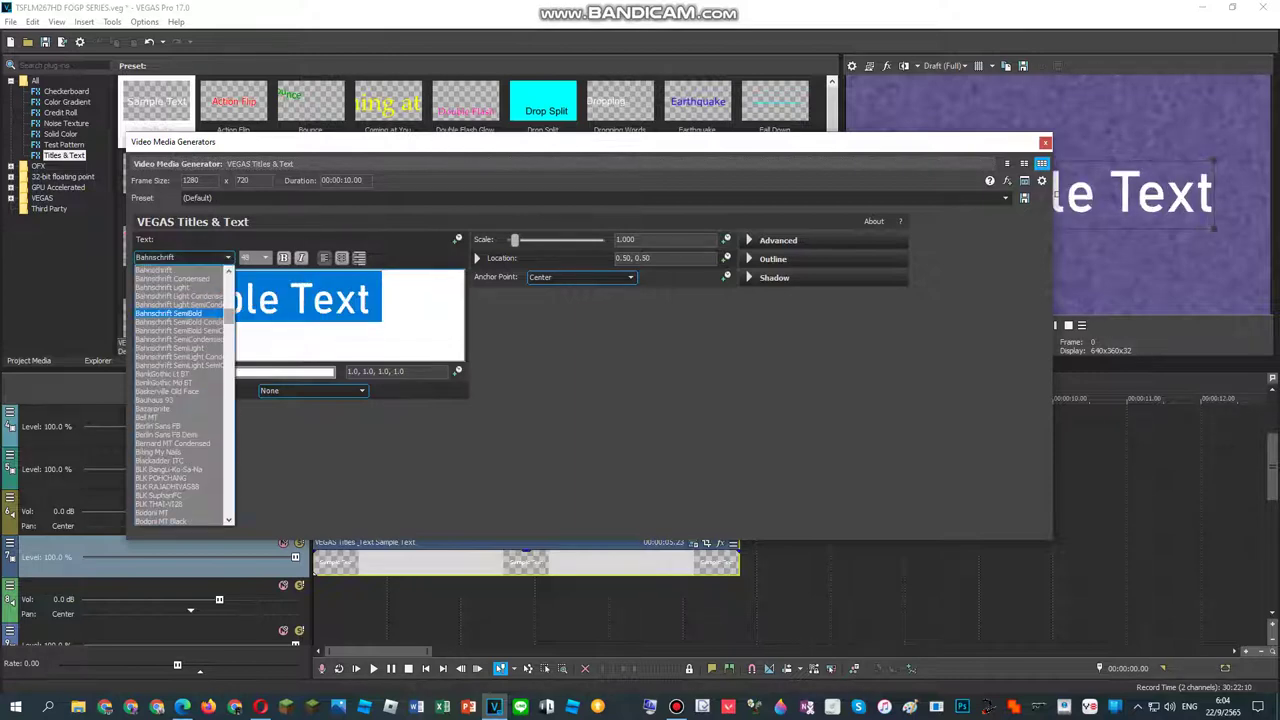
drag(229, 316, 229, 461)
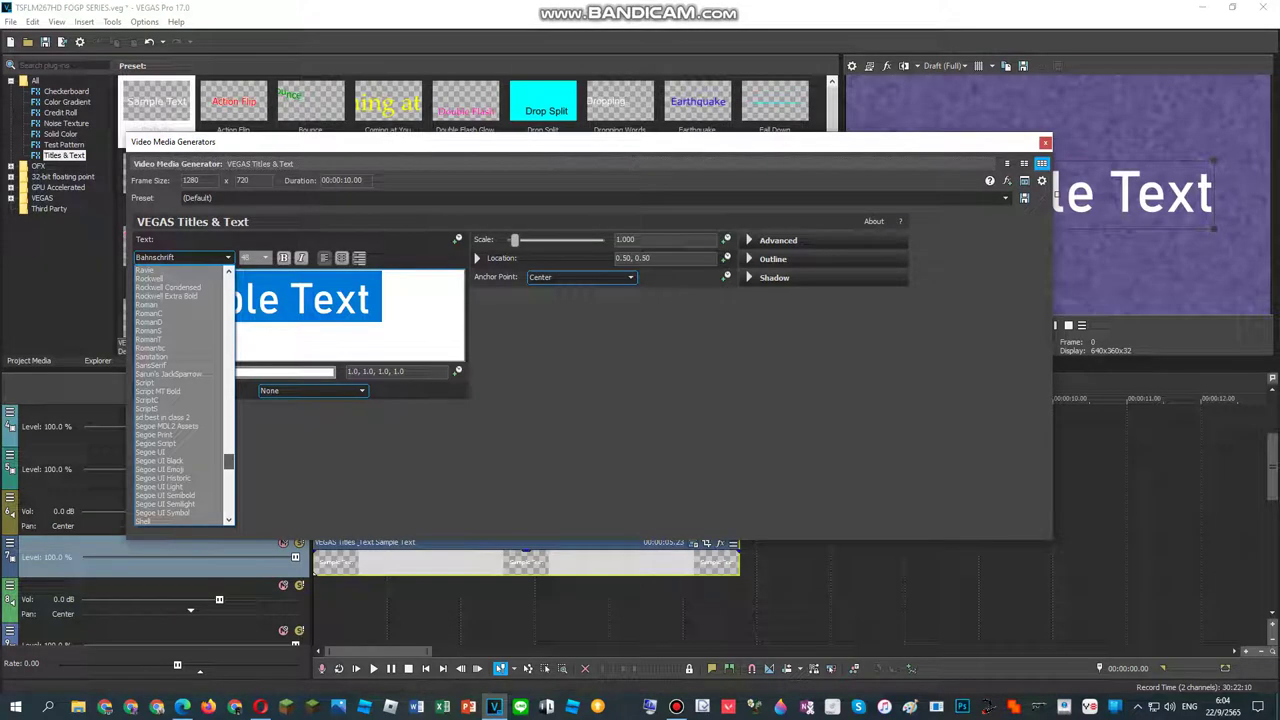
scroll(180, 395, down, 2)
scroll(180, 395, down, 5)
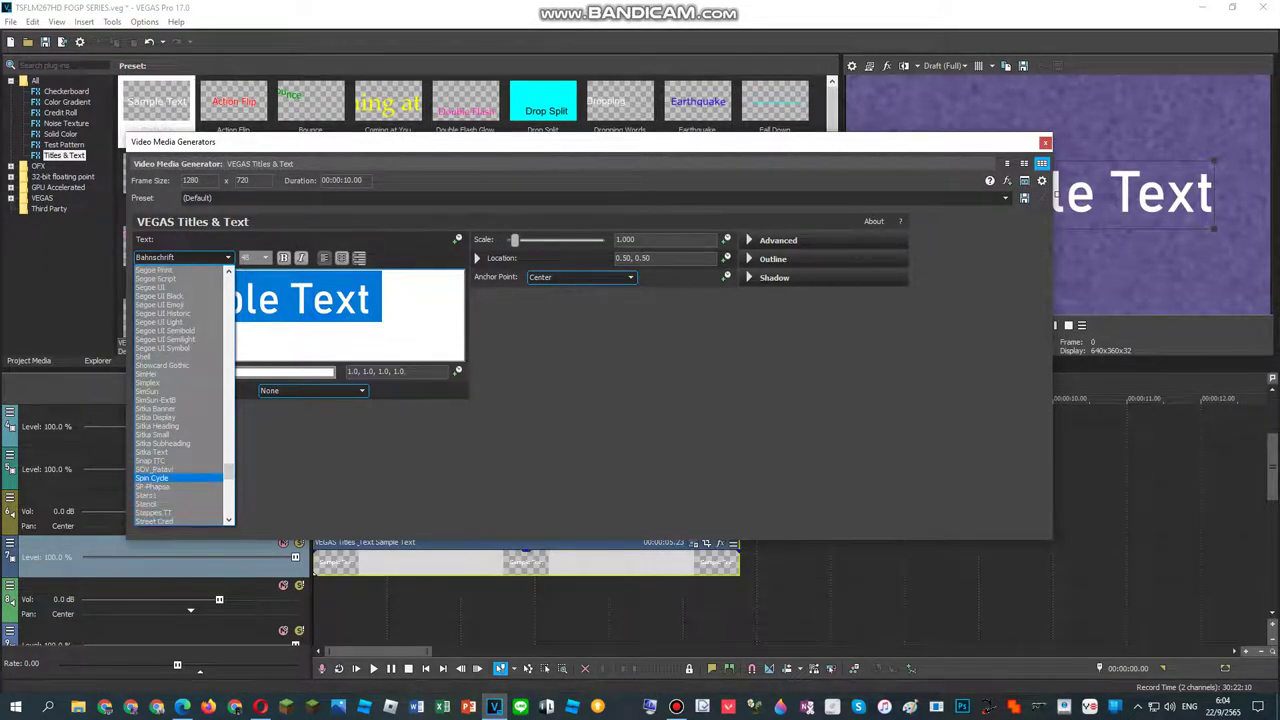
click(152, 478)
Step: Replace the title's sample text with "BULGARIA"
key(ctrl+a)
double_click(378, 292)
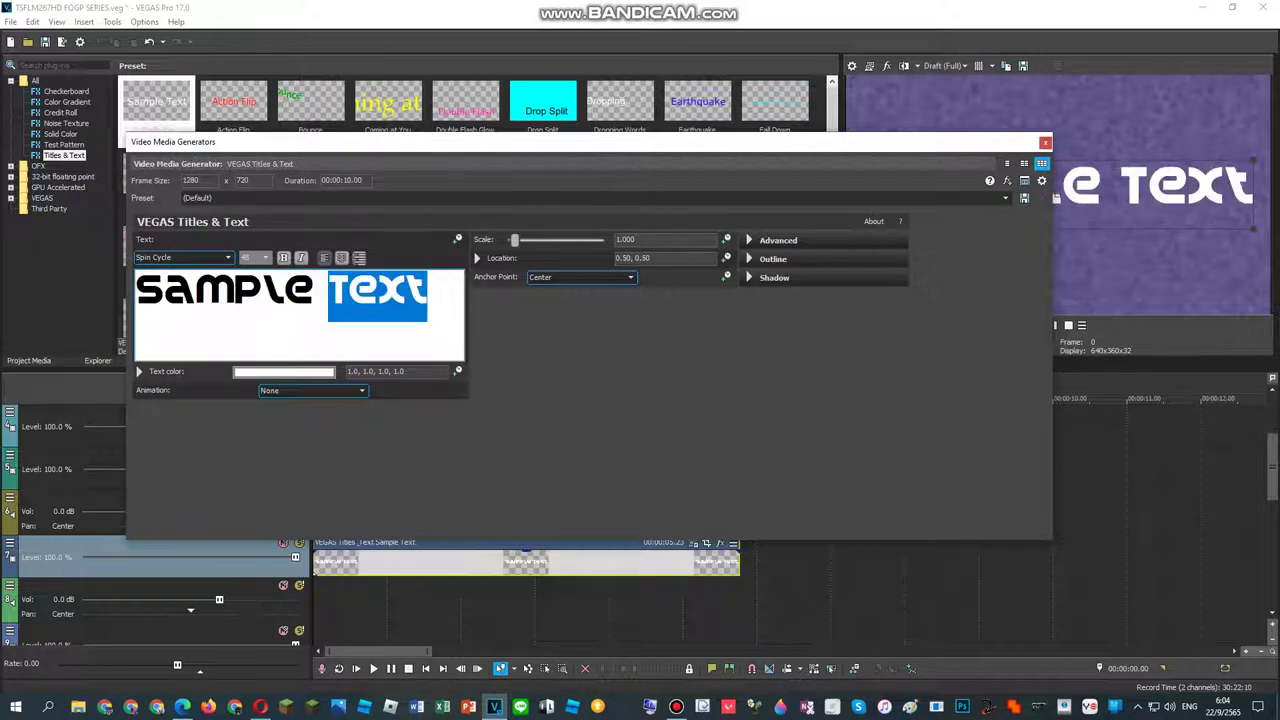
click(429, 294)
drag(429, 294, 137, 294)
text(B)
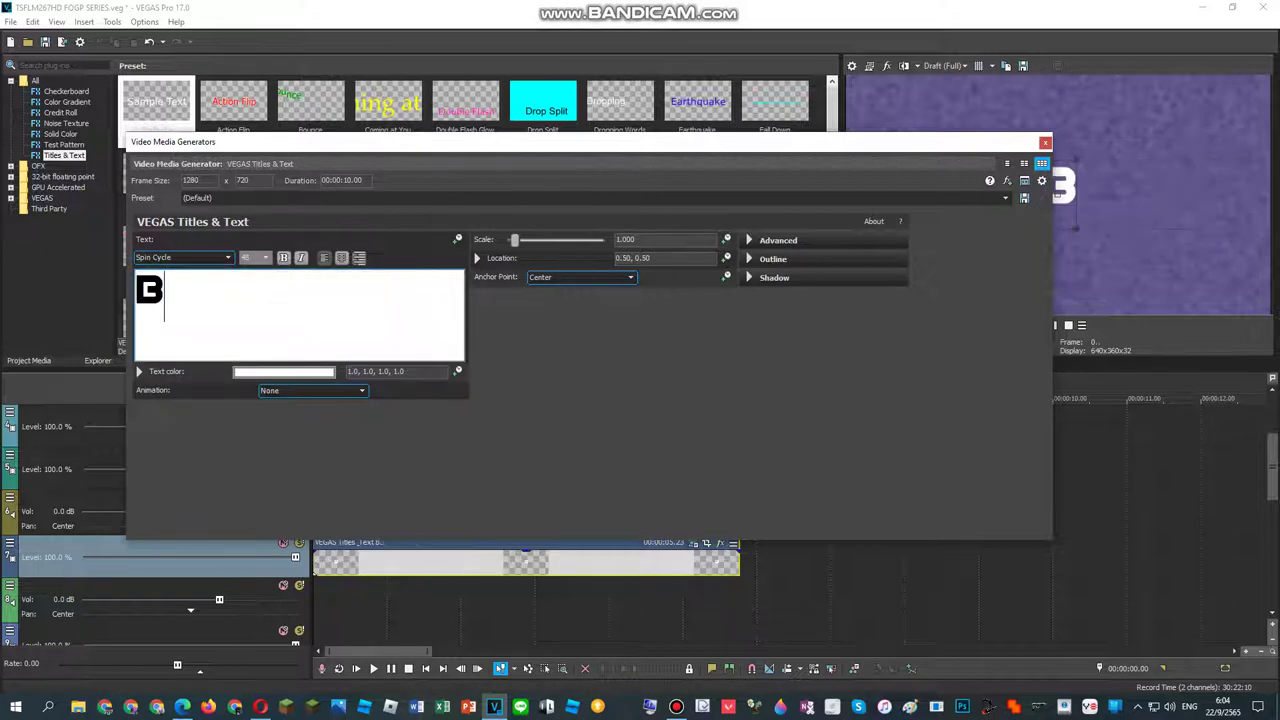
text(us)
key(BackSpace)
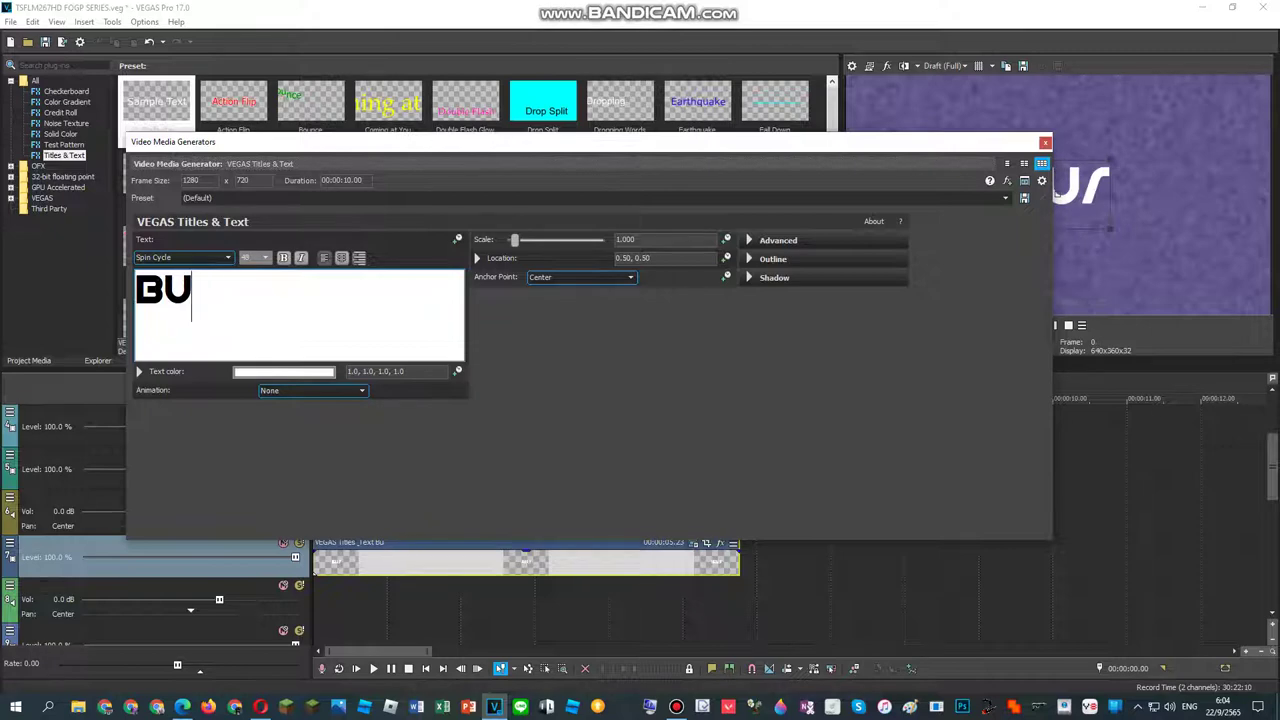
key(BackSpace)
text(ur)
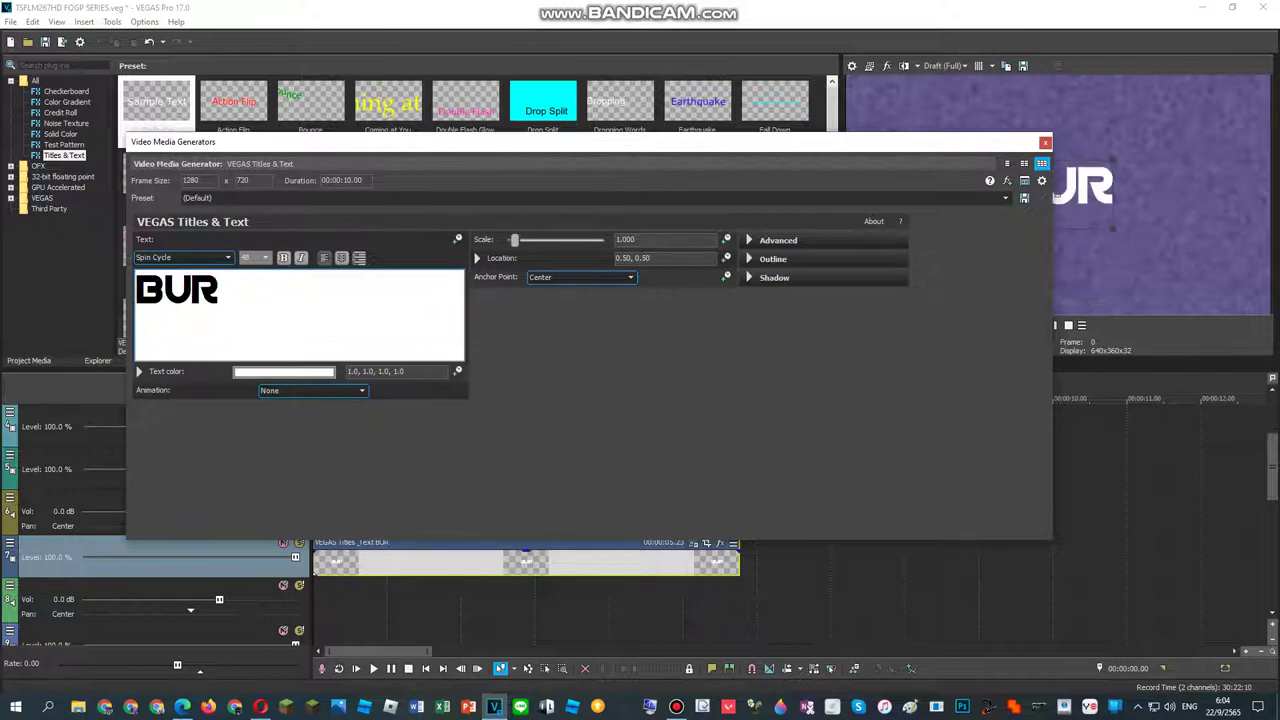
key(BackSpace)
key(BackSpace)
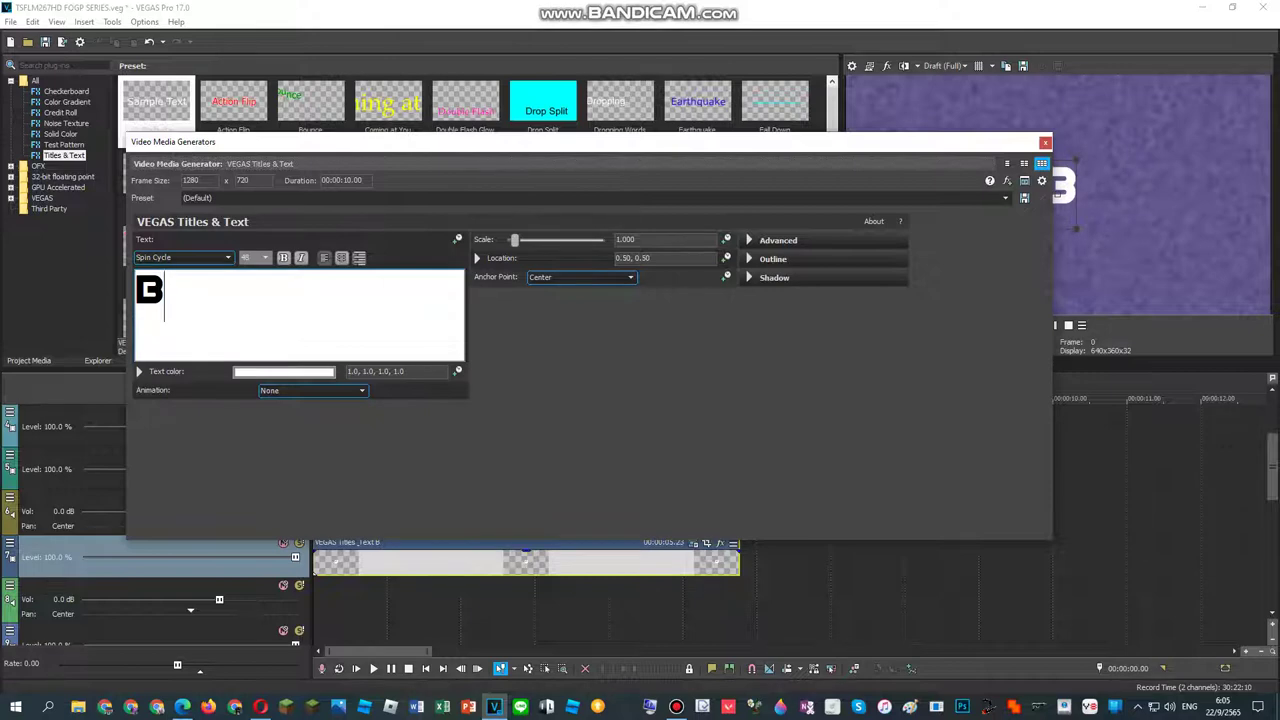
text(u)
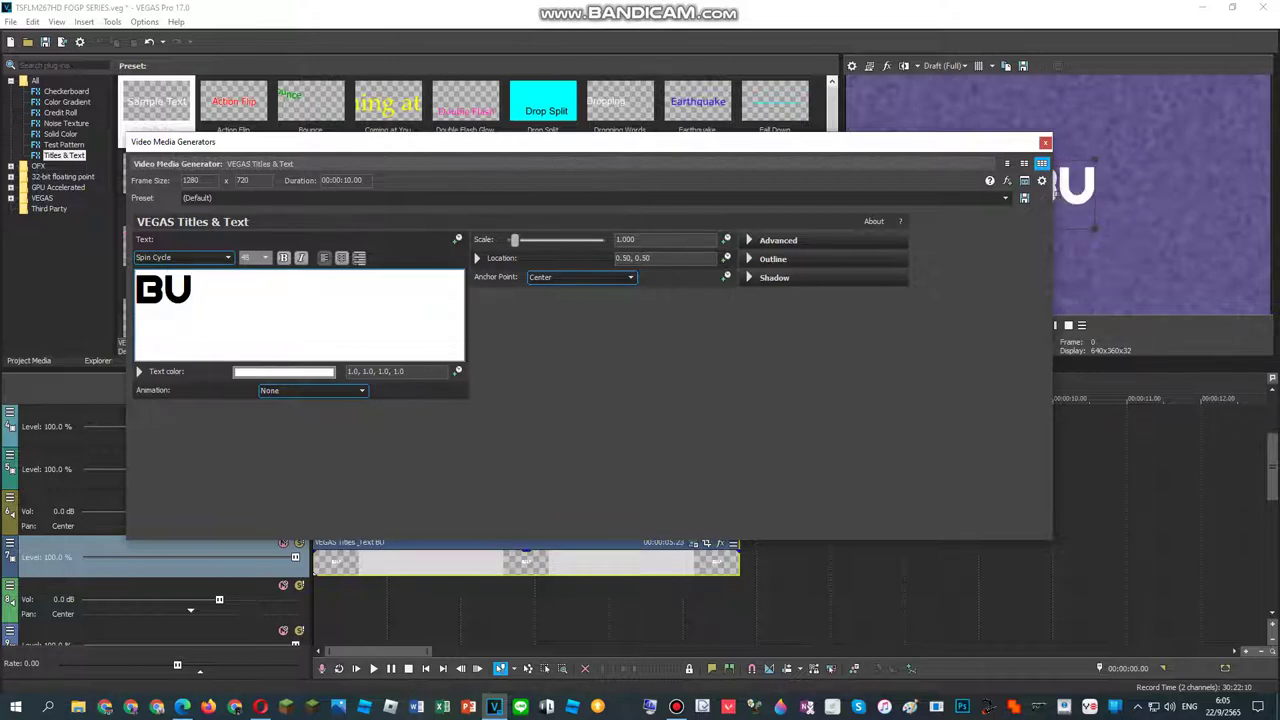
text(l)
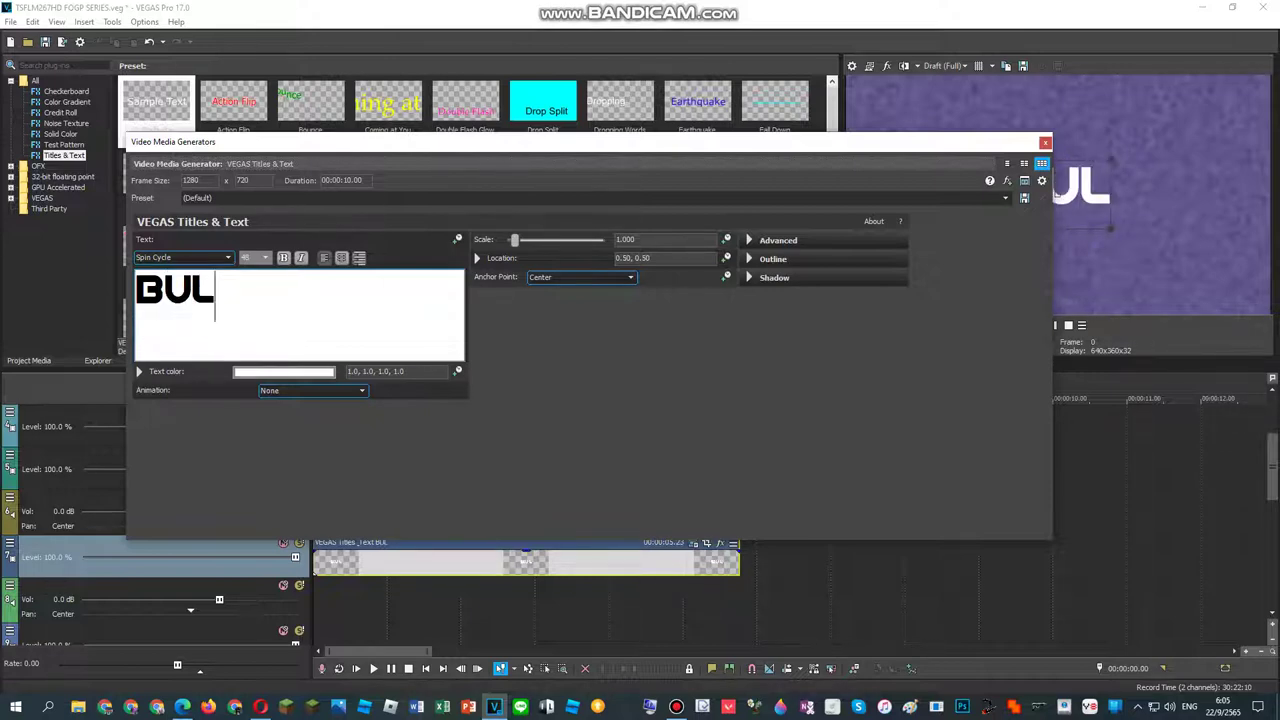
text(garia)
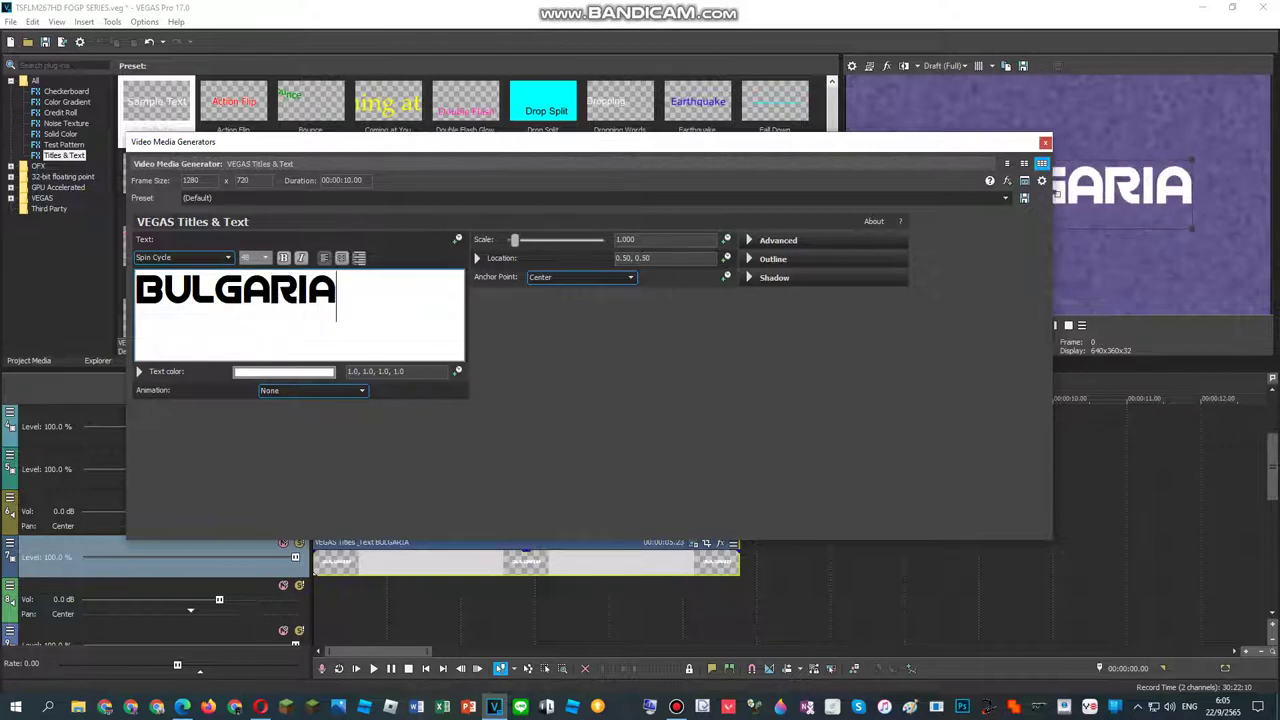
Step: Switch to the browser, play the YouTube video "Klasky Csupo in Videoup V7 has a Sparta Remix", and return to VEGAS Pro
click(29, 361)
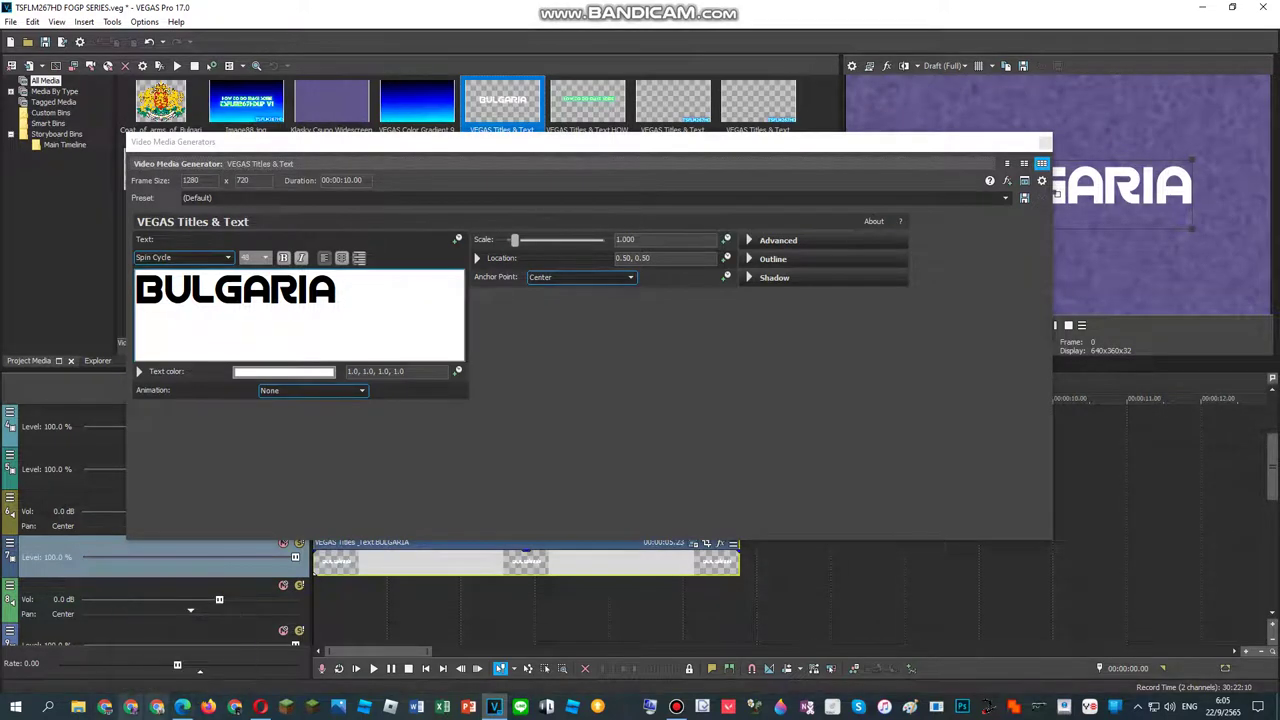
click(182, 706)
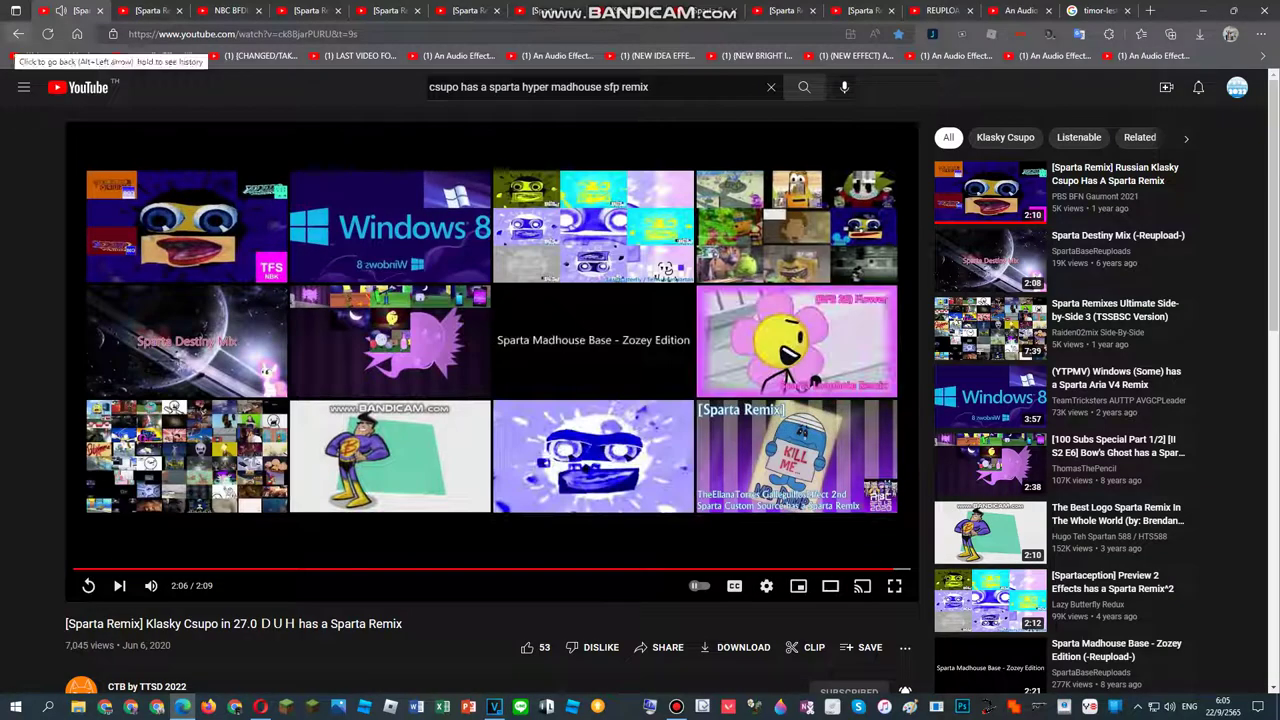
click(18, 34)
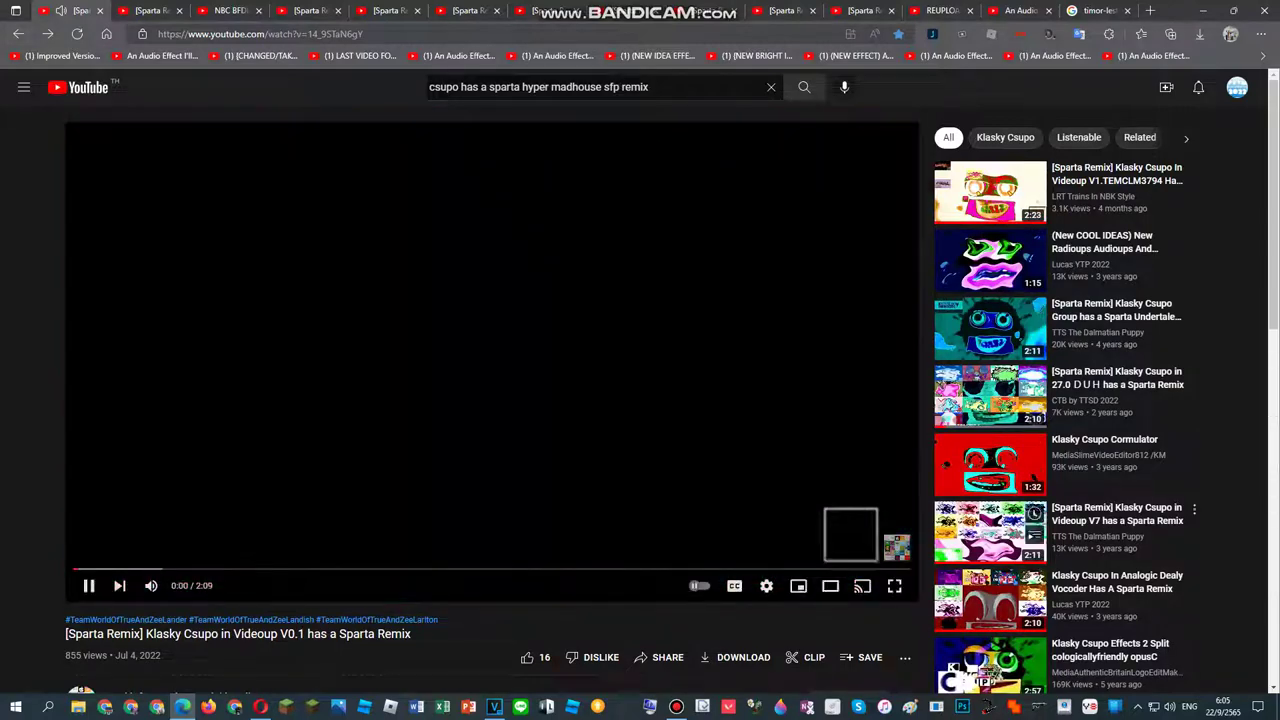
click(1100, 518)
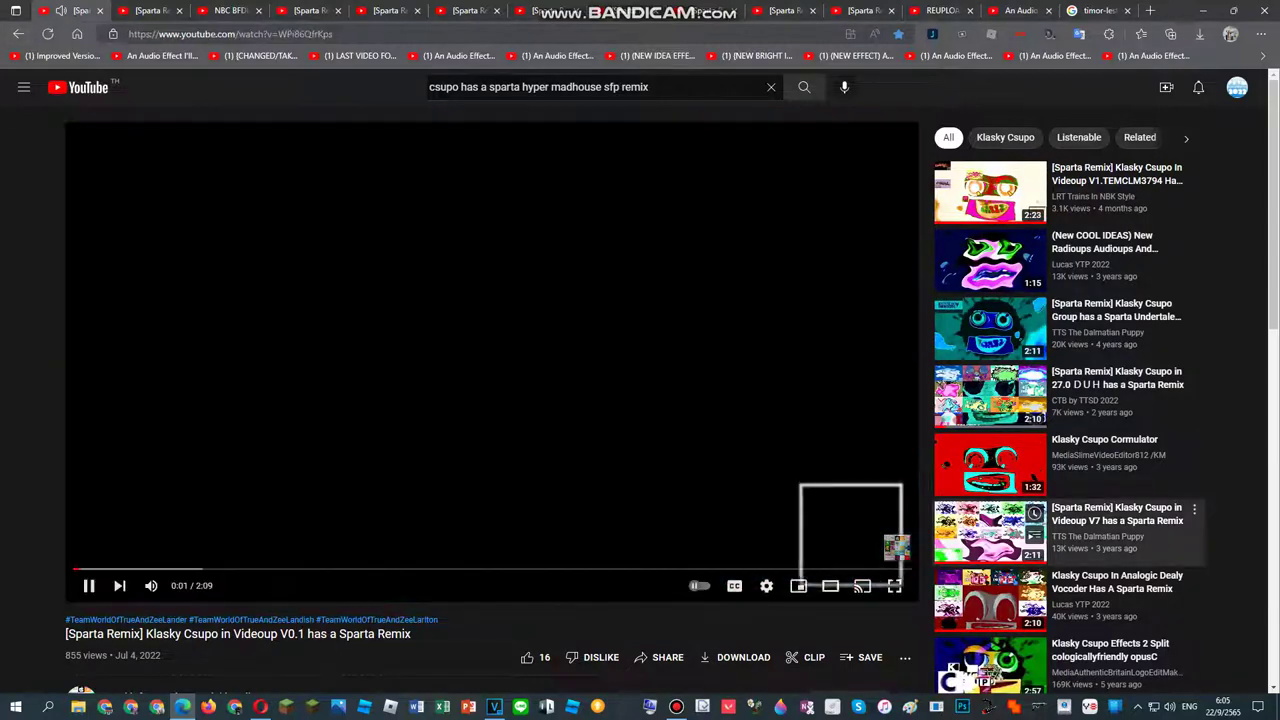
click(677, 706)
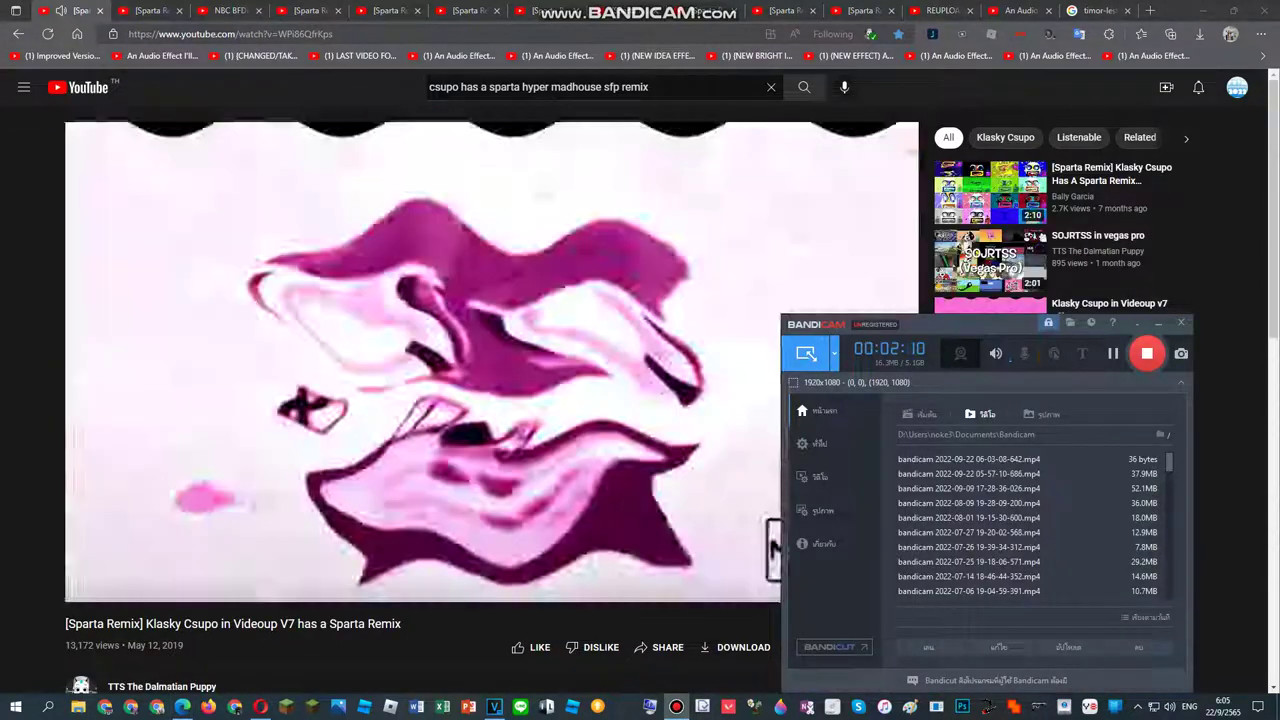
click(677, 706)
click(494, 706)
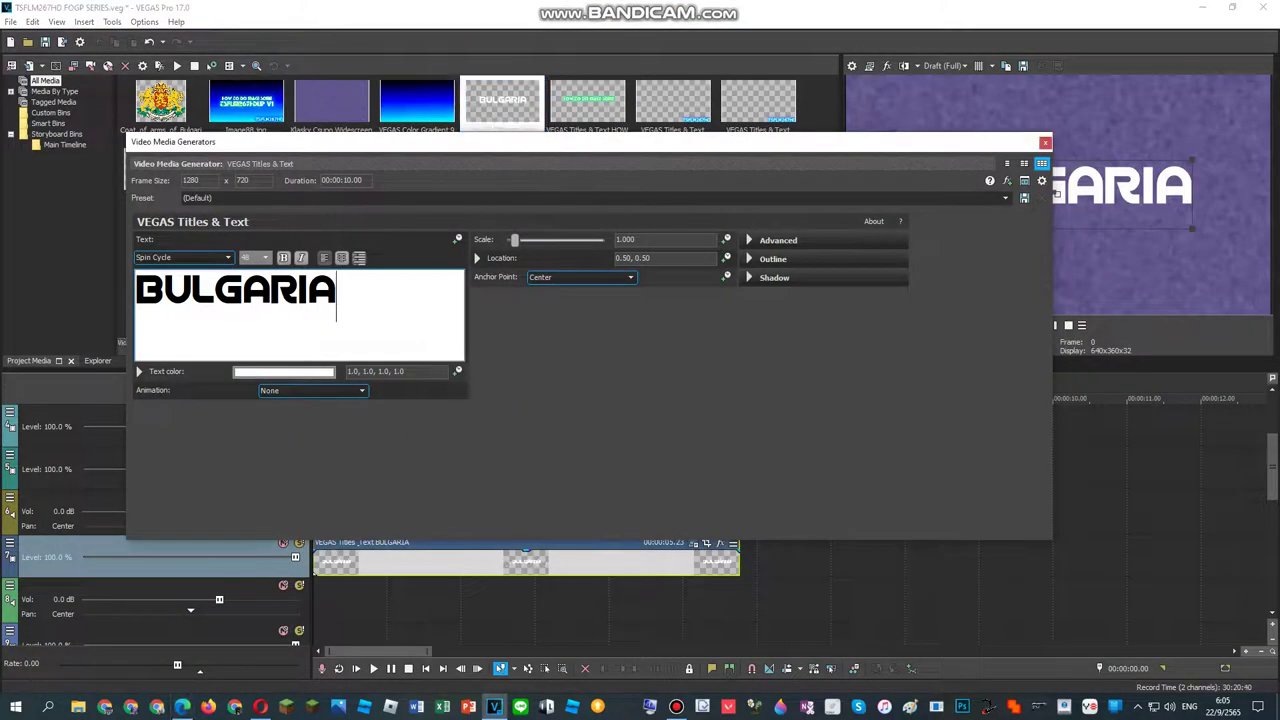
Step: Extend the title text to "BULGARIA INDEPENDENCE DAY 2022"
text(INDE)
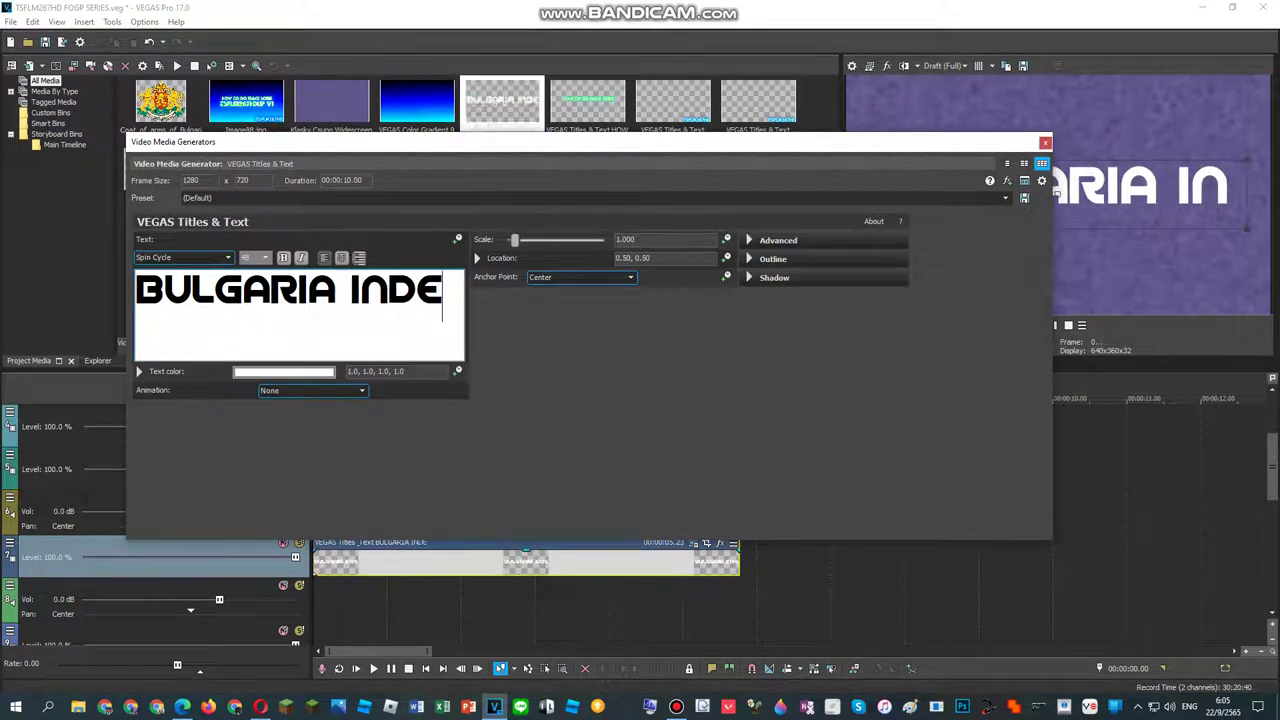
text(PENDENCE)
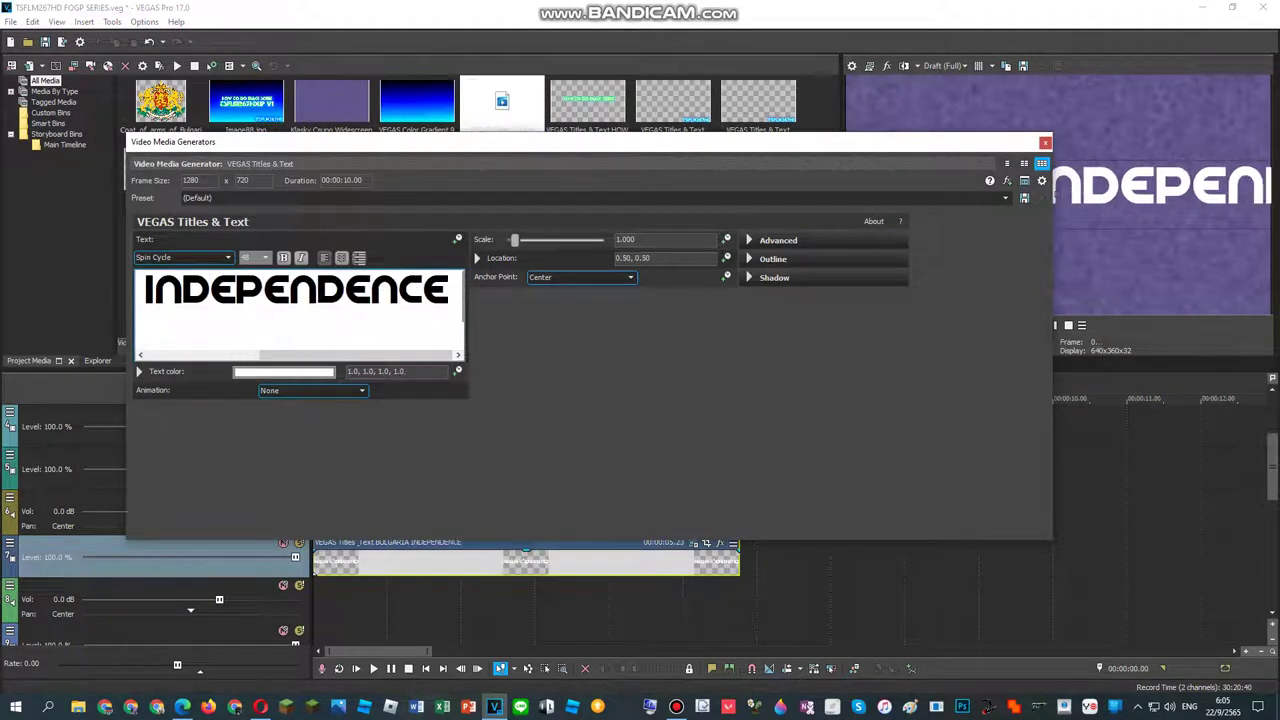
text( DAY 2022)
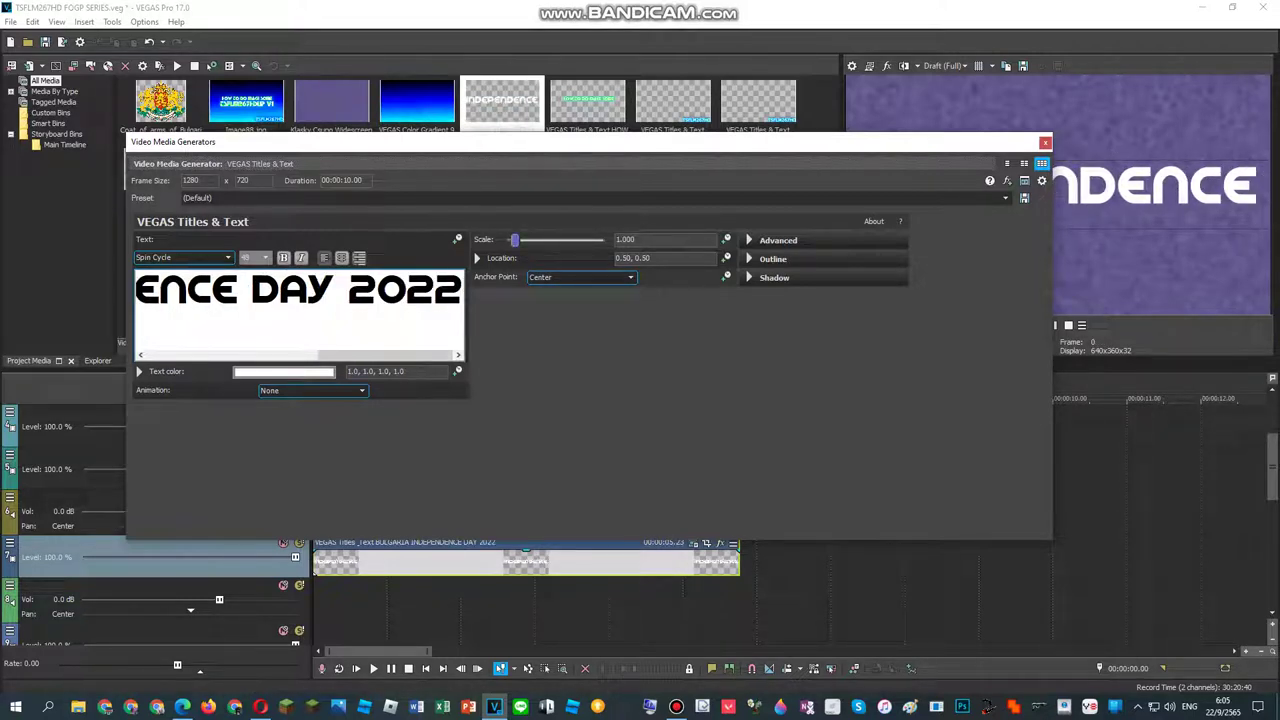
Step: Scale the title down to about 0.227 and place it along the top edge of the video frame
drag(515, 240, 510, 240)
drag(805, 147, 787, 247)
drag(492, 340, 488, 340)
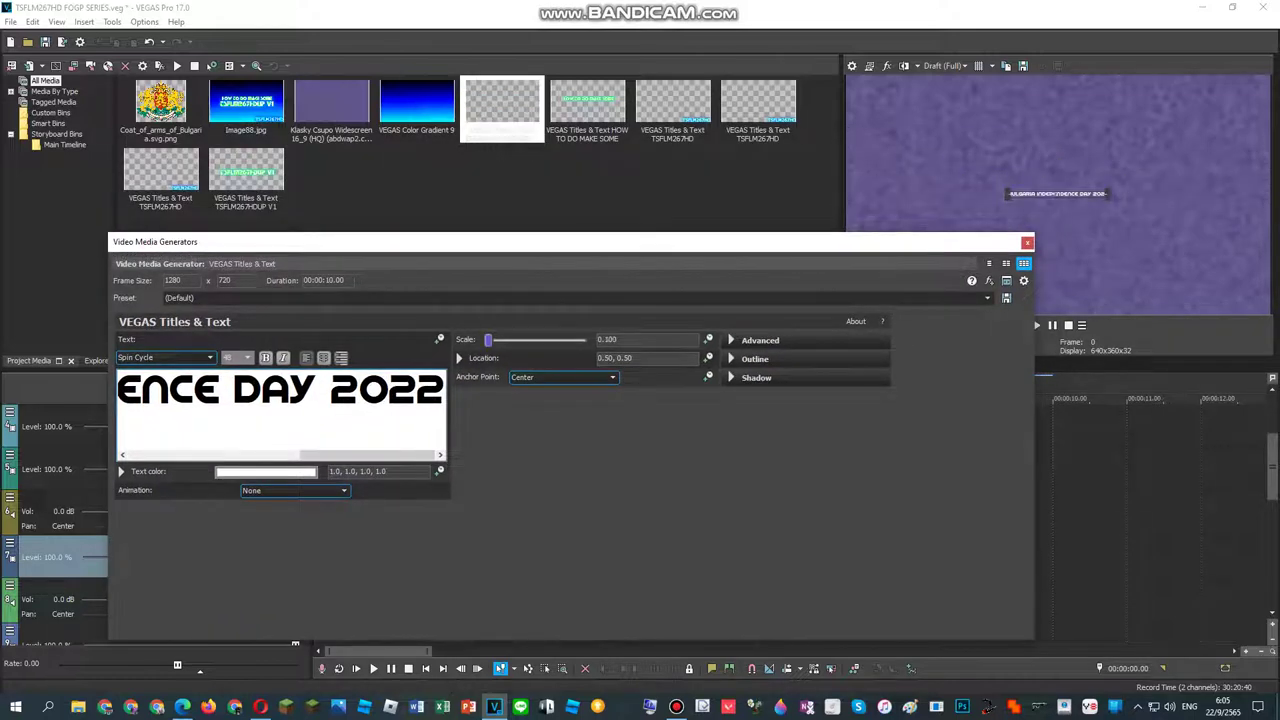
drag(1108, 198, 1219, 205)
drag(490, 340, 488, 340)
drag(1058, 194, 1022, 88)
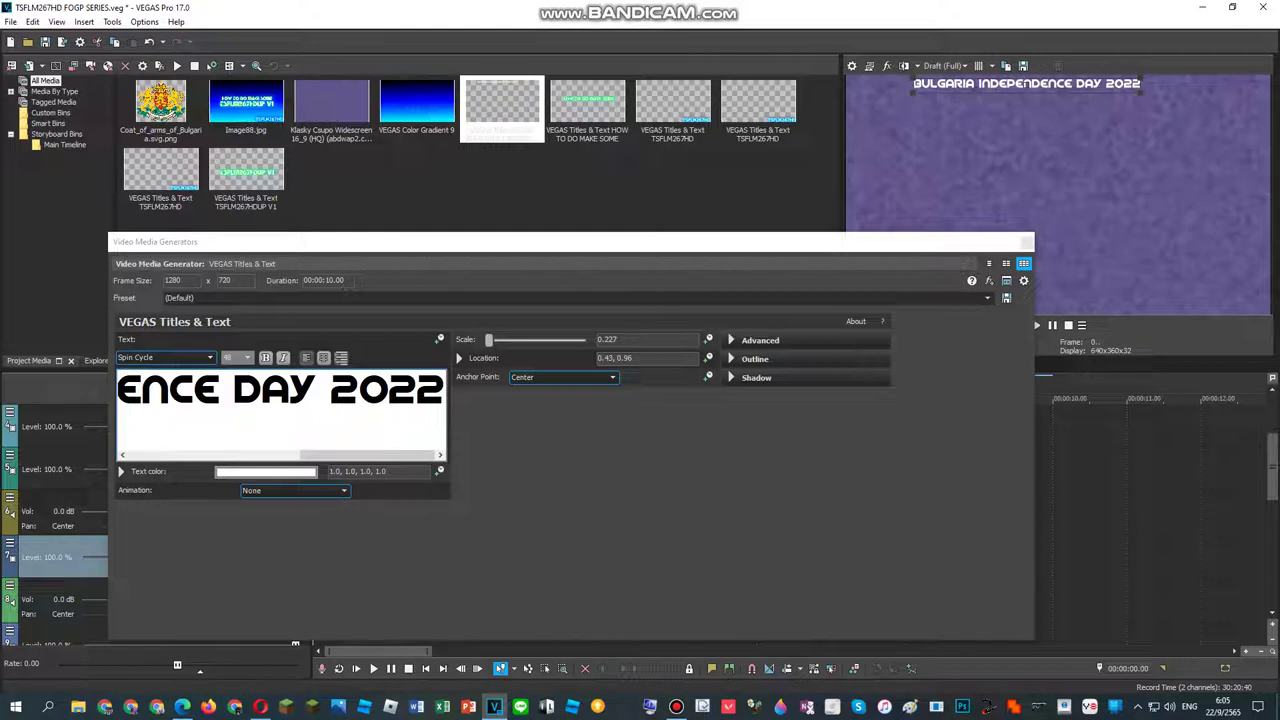
Step: Append "SPECIAL TO TSFLM267HD" to the end of the title text
text(S)
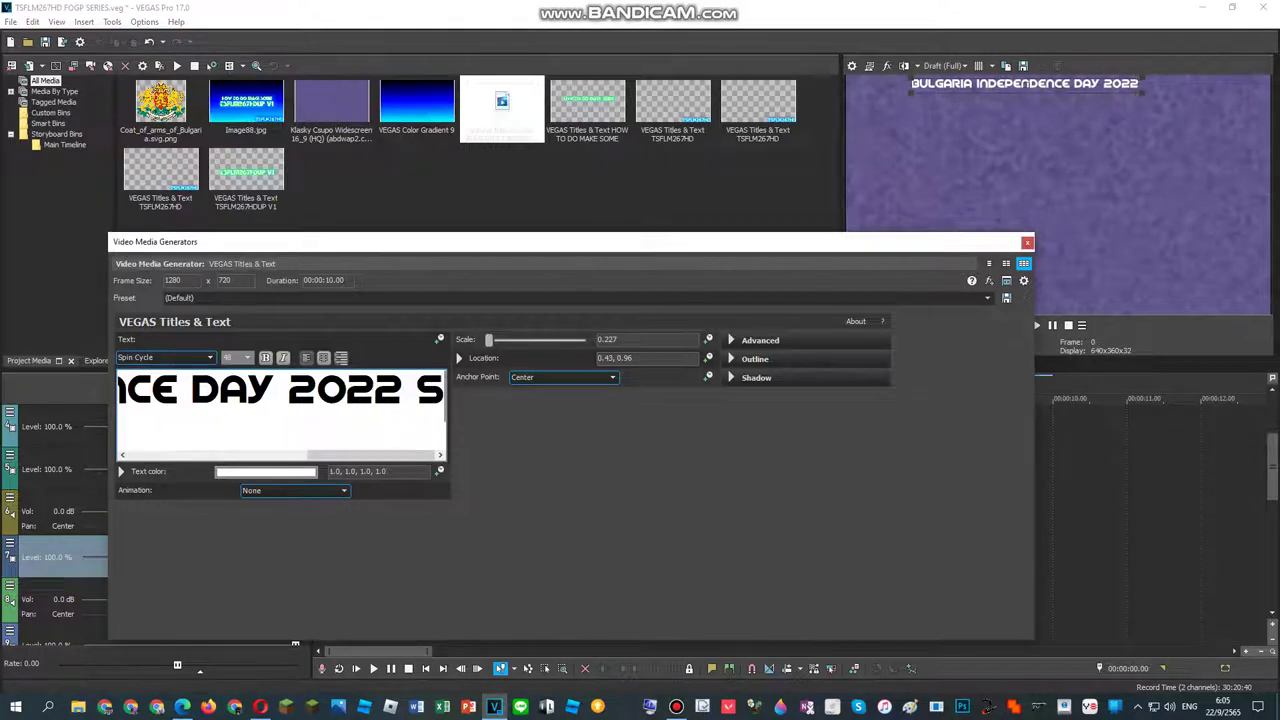
text(PECIAL TO)
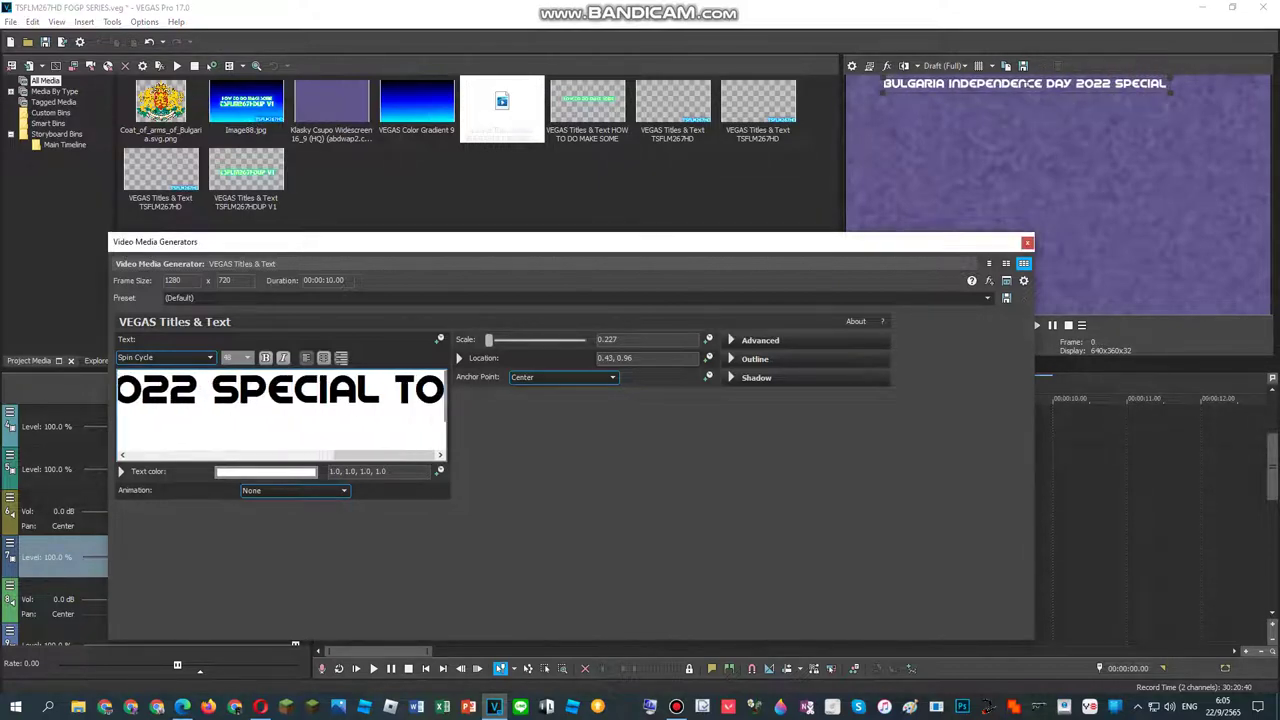
text( TSG)
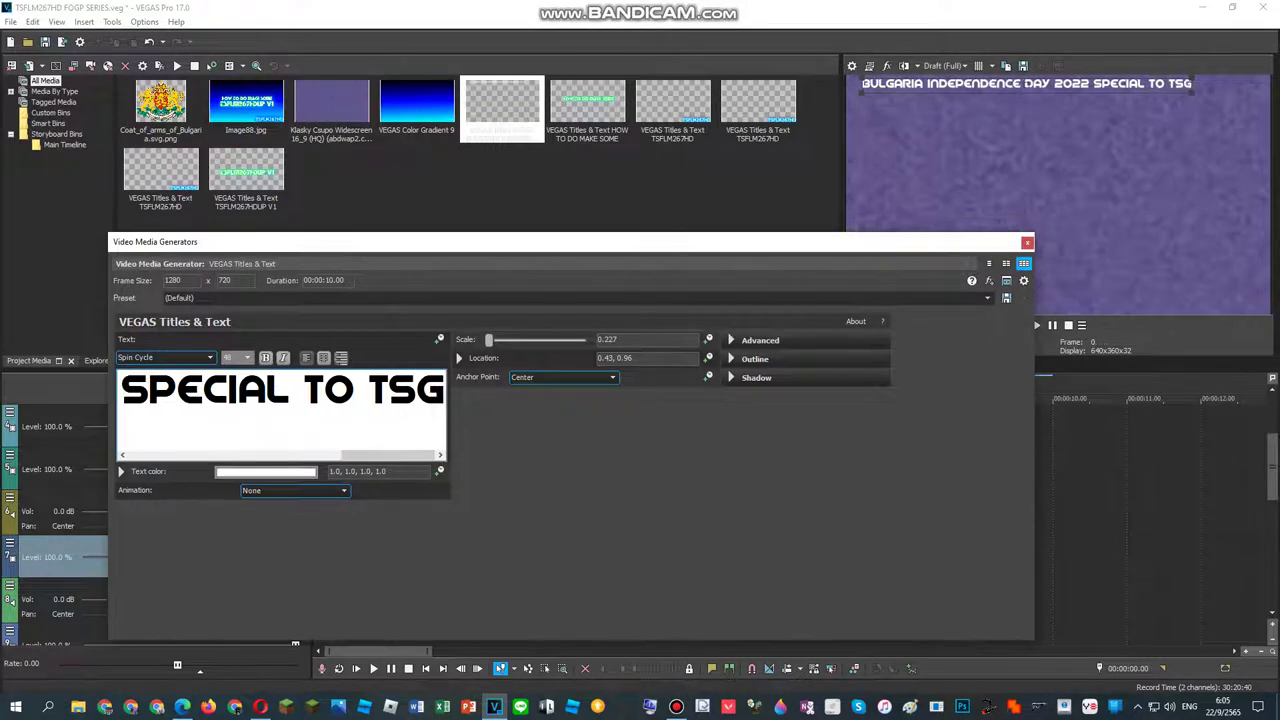
key(BackSpace)
text(FLM267H)
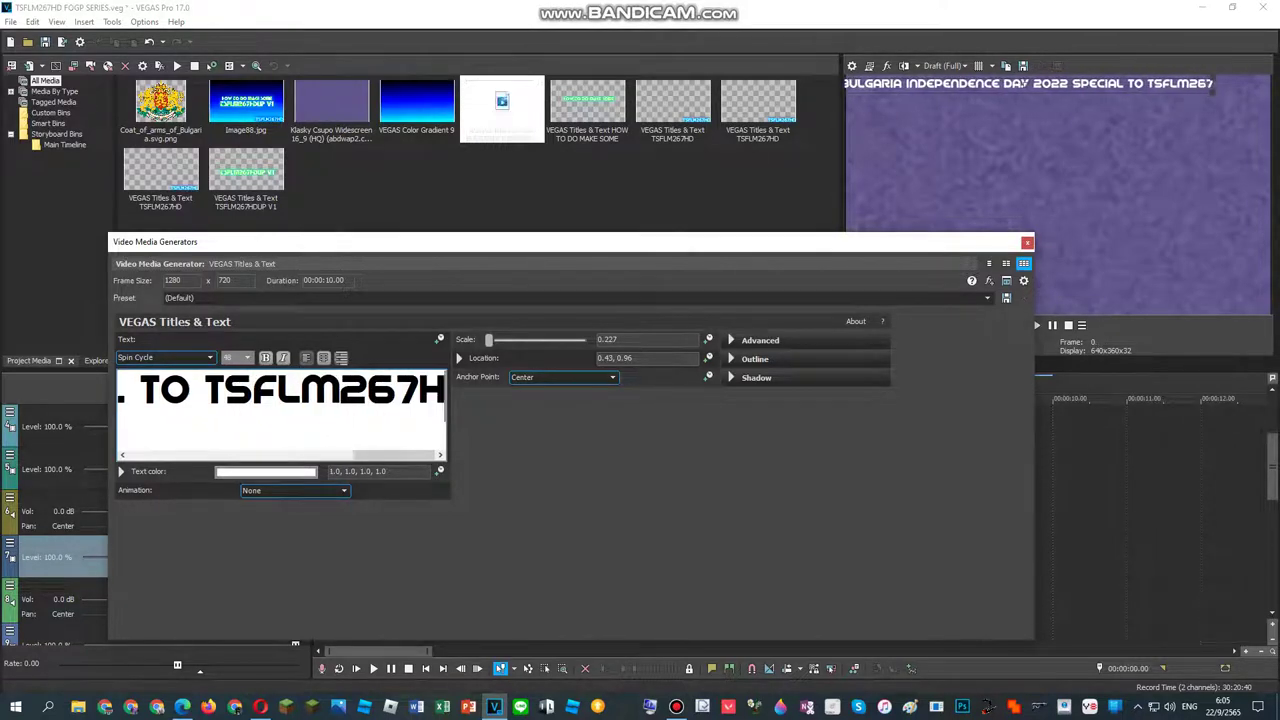
text(D)
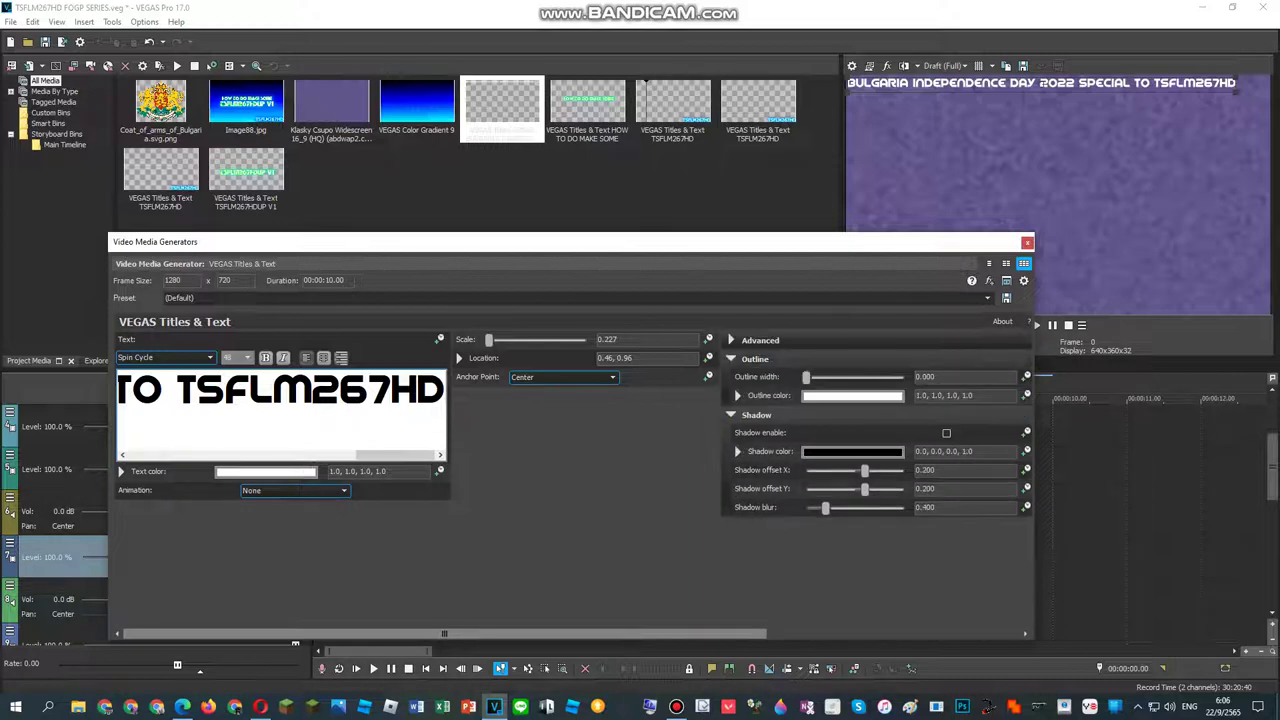
Step: Enable the title's shadow and give the text a red outline with a width of 10
click(946, 433)
drag(806, 377, 904, 377)
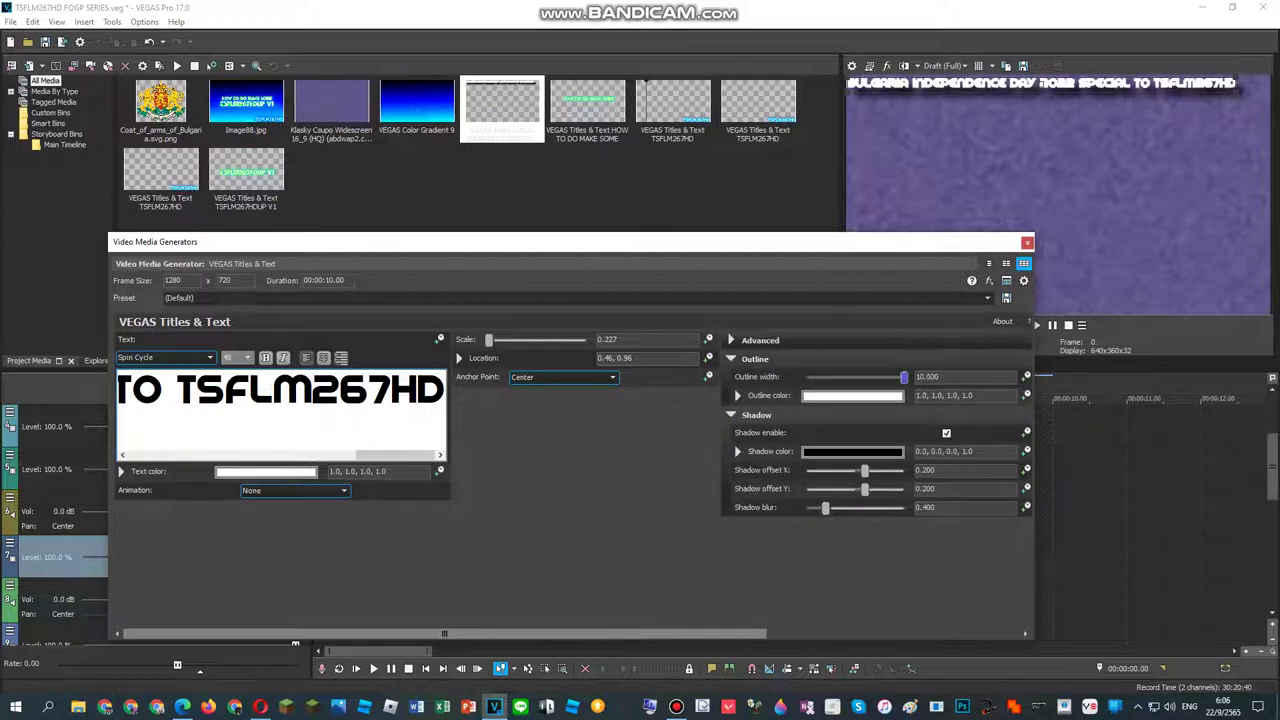
click(880, 395)
drag(873, 430, 738, 553)
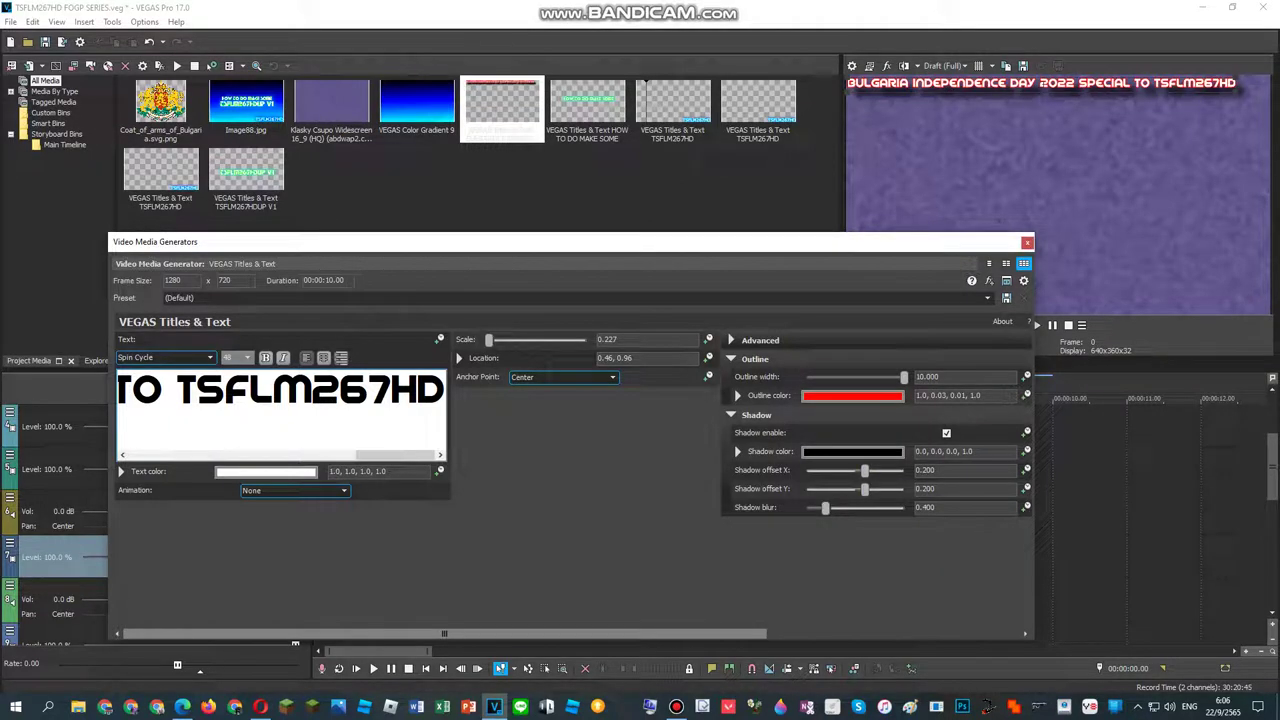
Step: Set the title's shadow offset X and Y to 0 and keep the shadow enabled
double_click(926, 470)
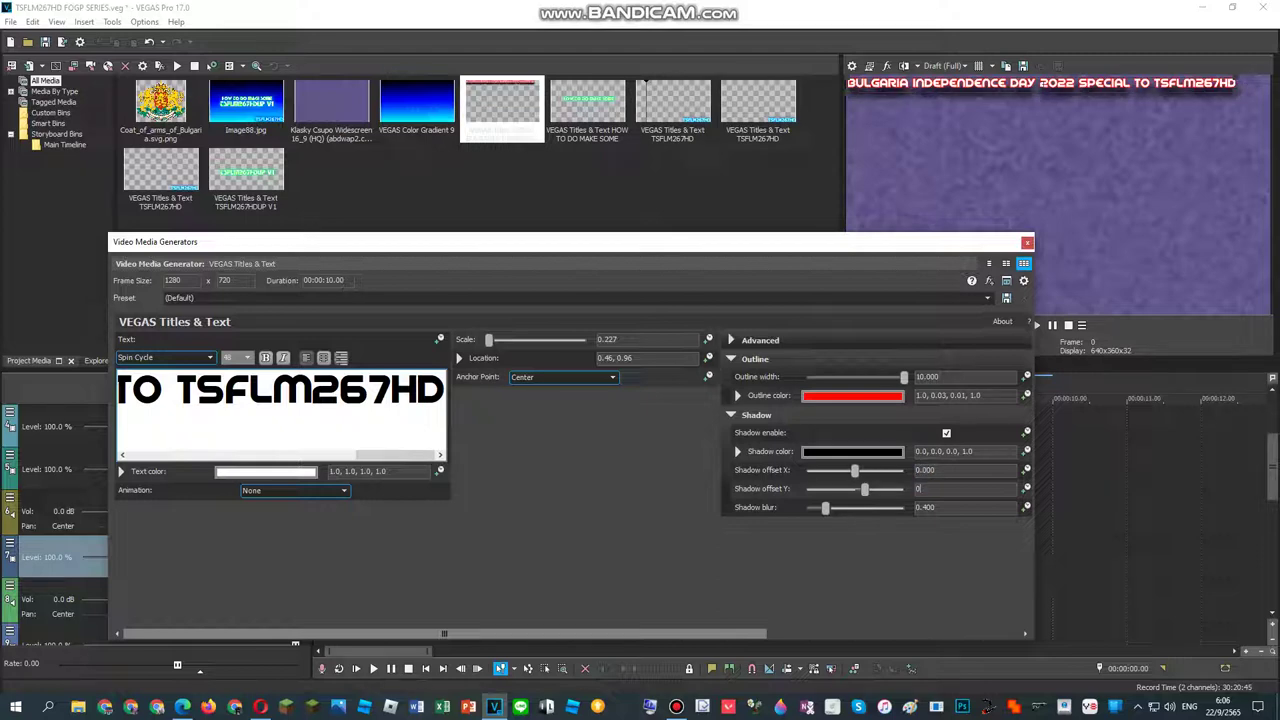
text(0)
click(946, 432)
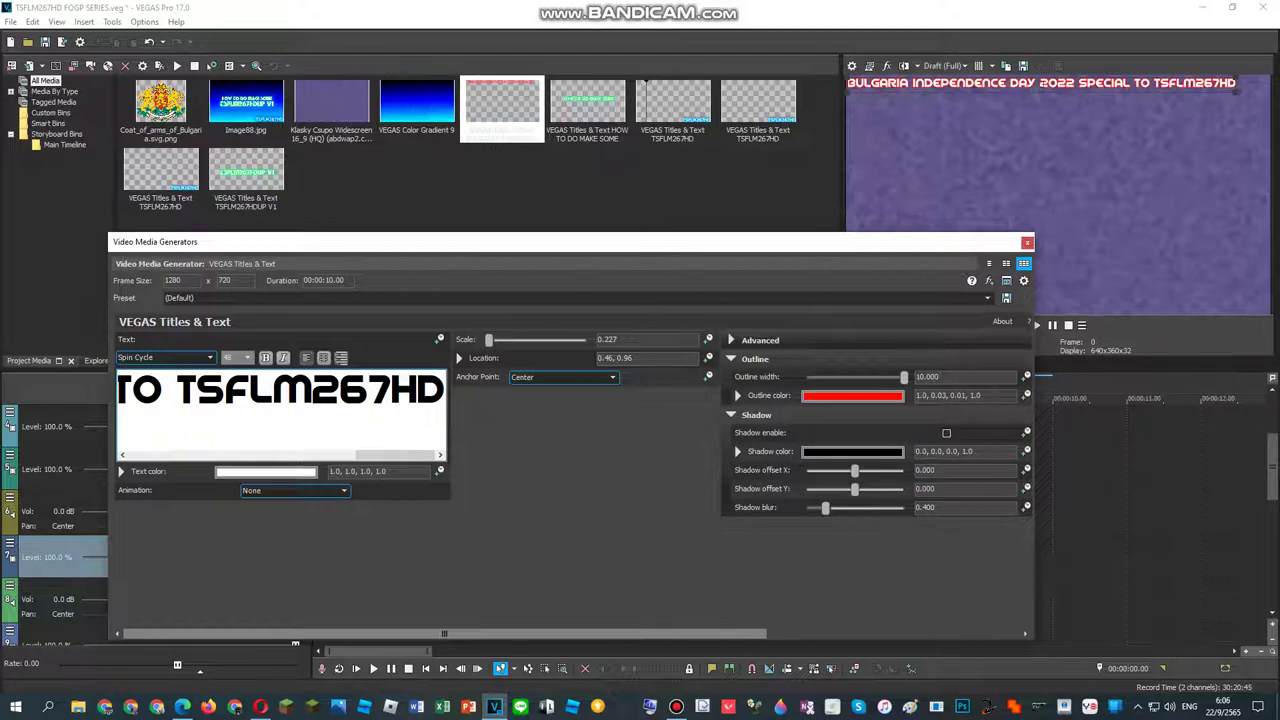
click(946, 432)
Step: Change the title's shadow color to a turquoise green (0.0, 0.92, 0.61) and close the title settings
click(738, 451)
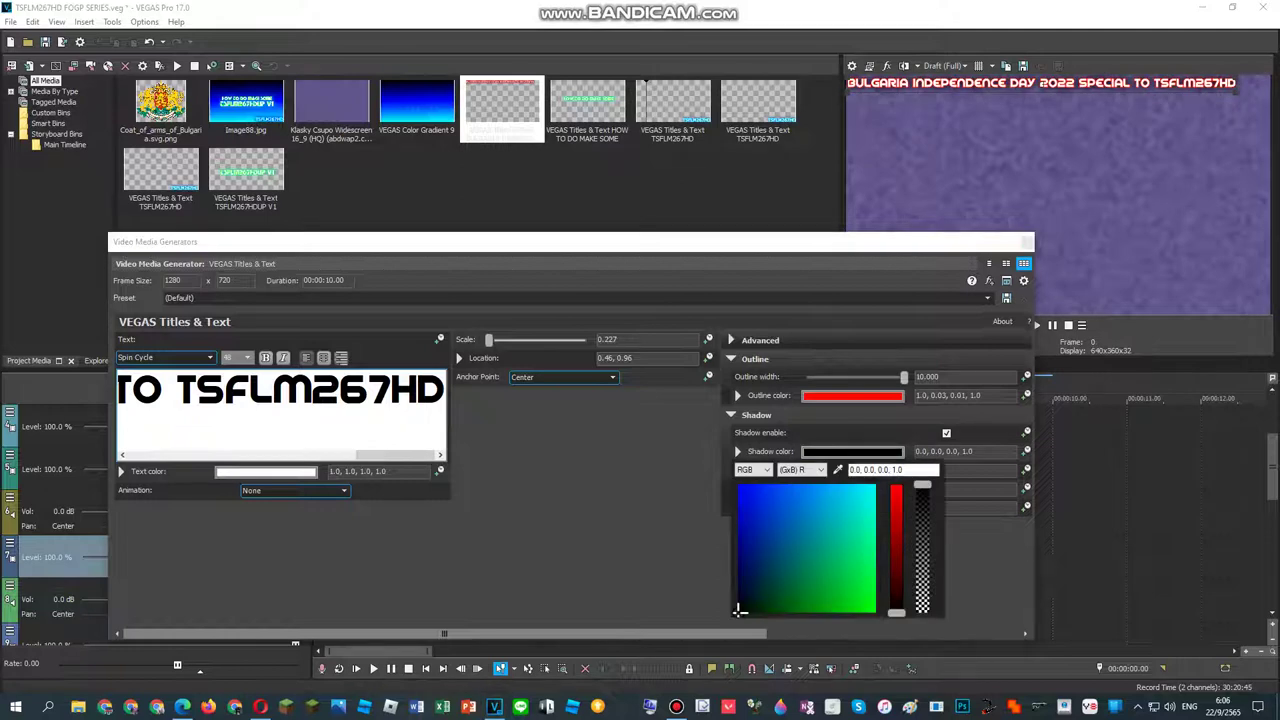
click(866, 509)
click(864, 521)
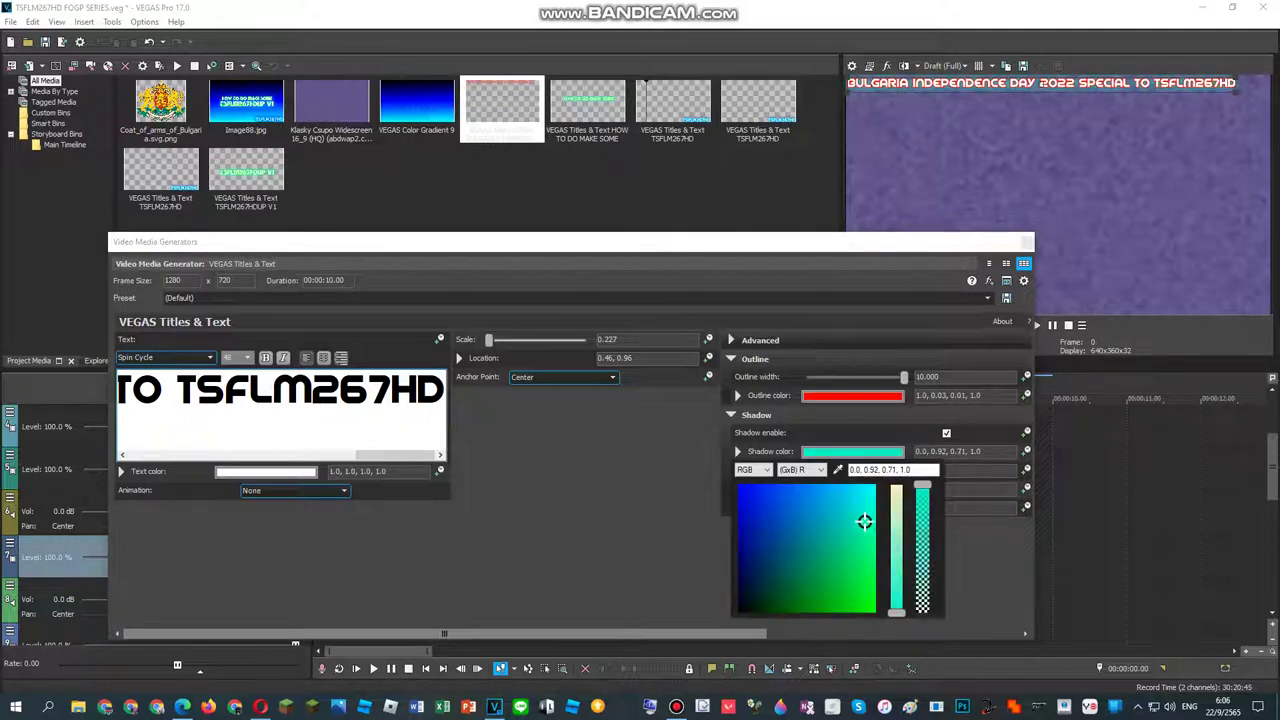
drag(864, 521, 864, 534)
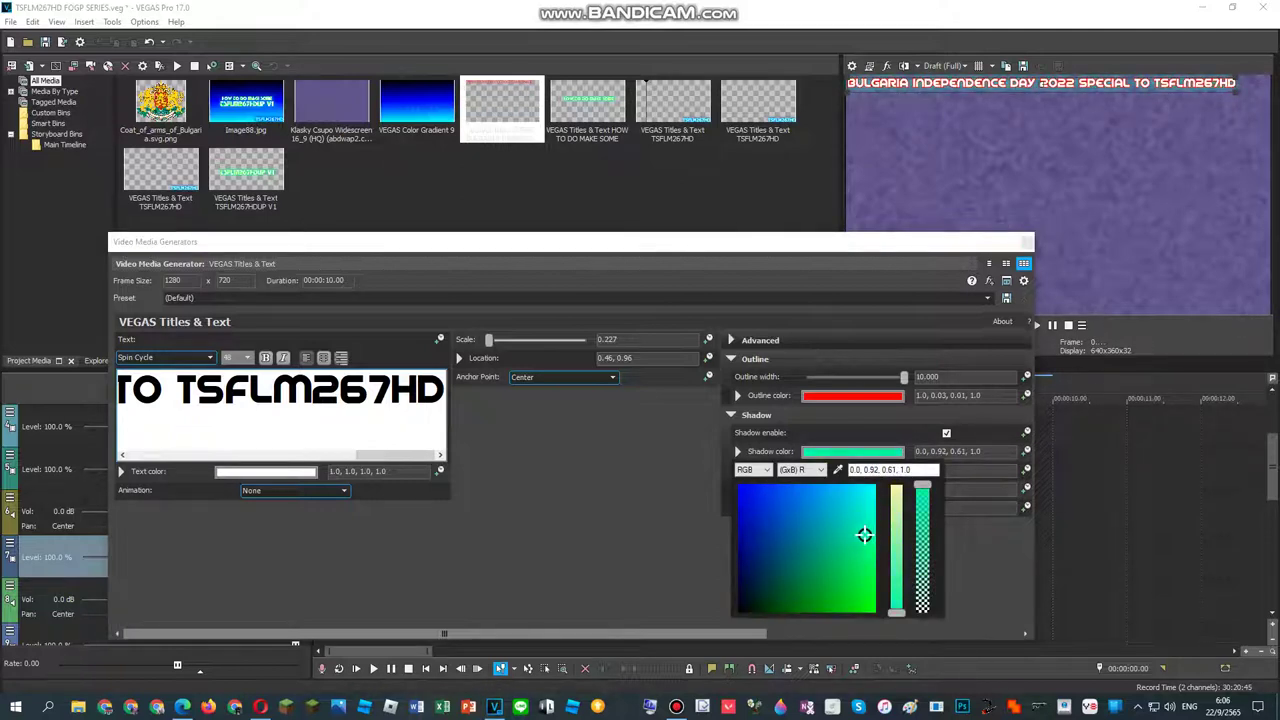
key(Escape)
click(1027, 242)
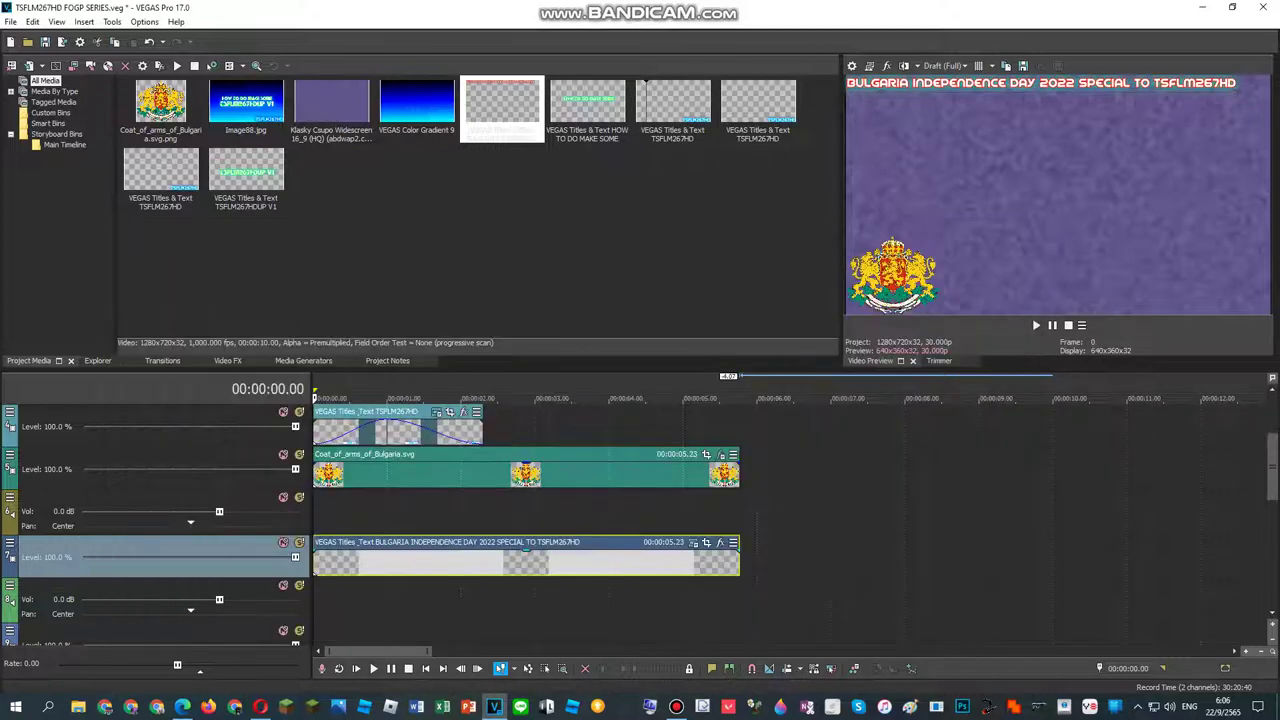
Step: Open the Video Event FX plug-in chooser for the Klasky Csupo video clip and list its Filter Packages
drag(1272, 467, 1272, 554)
right_click(568, 562)
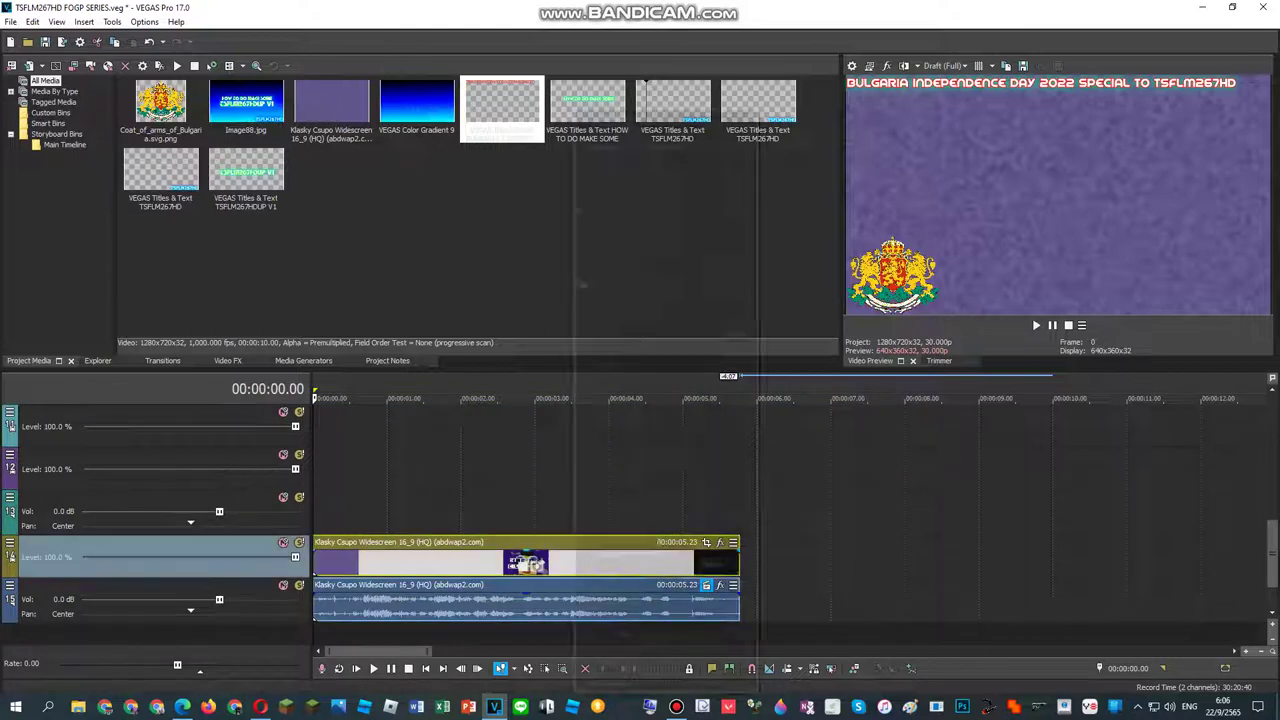
click(665, 248)
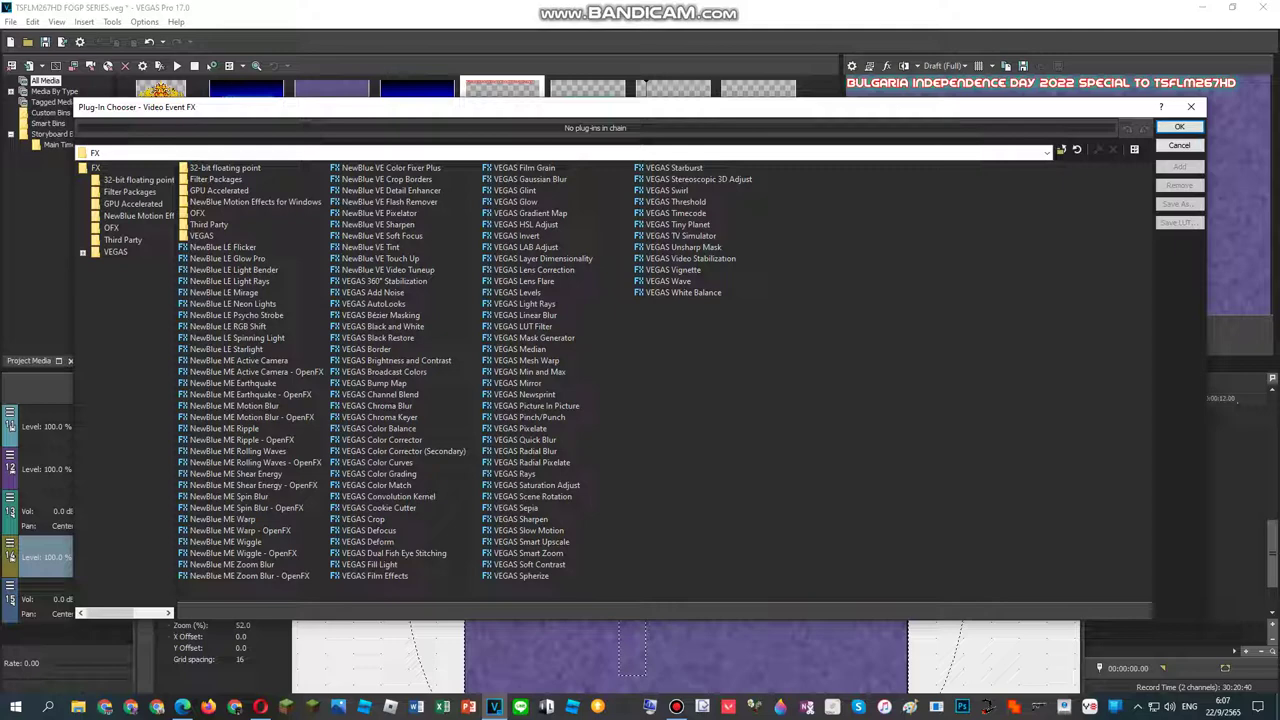
click(130, 192)
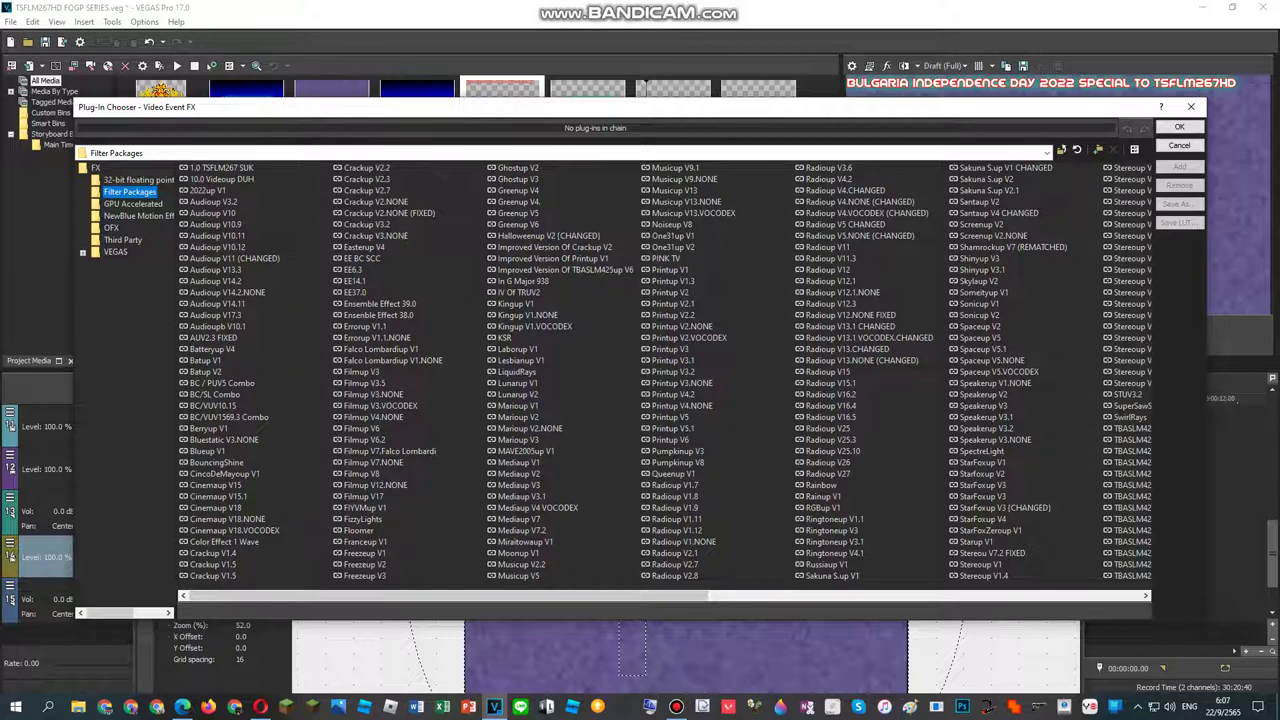
Step: Switch to the browser, play the "Klasky Csupo In Videoup V1.TEMCLM3794" Sparta remix on YouTube, and return to the plug-in chooser
click(183, 706)
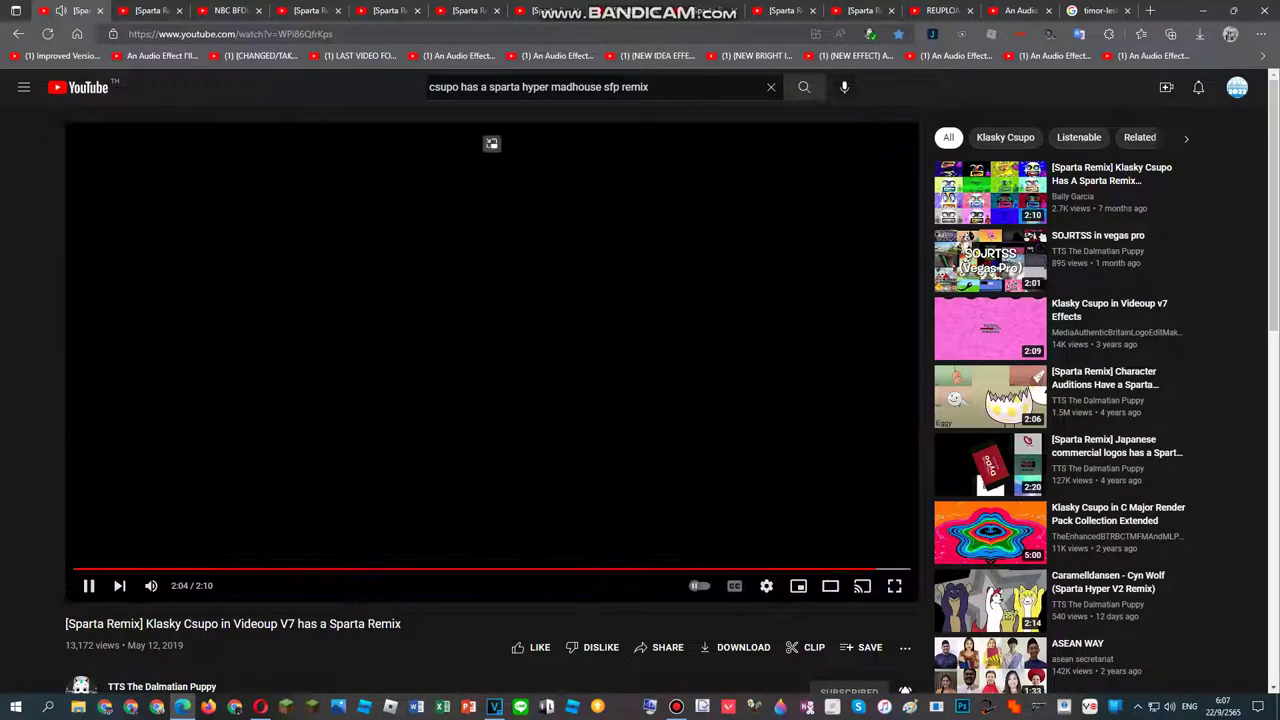
key(Right)
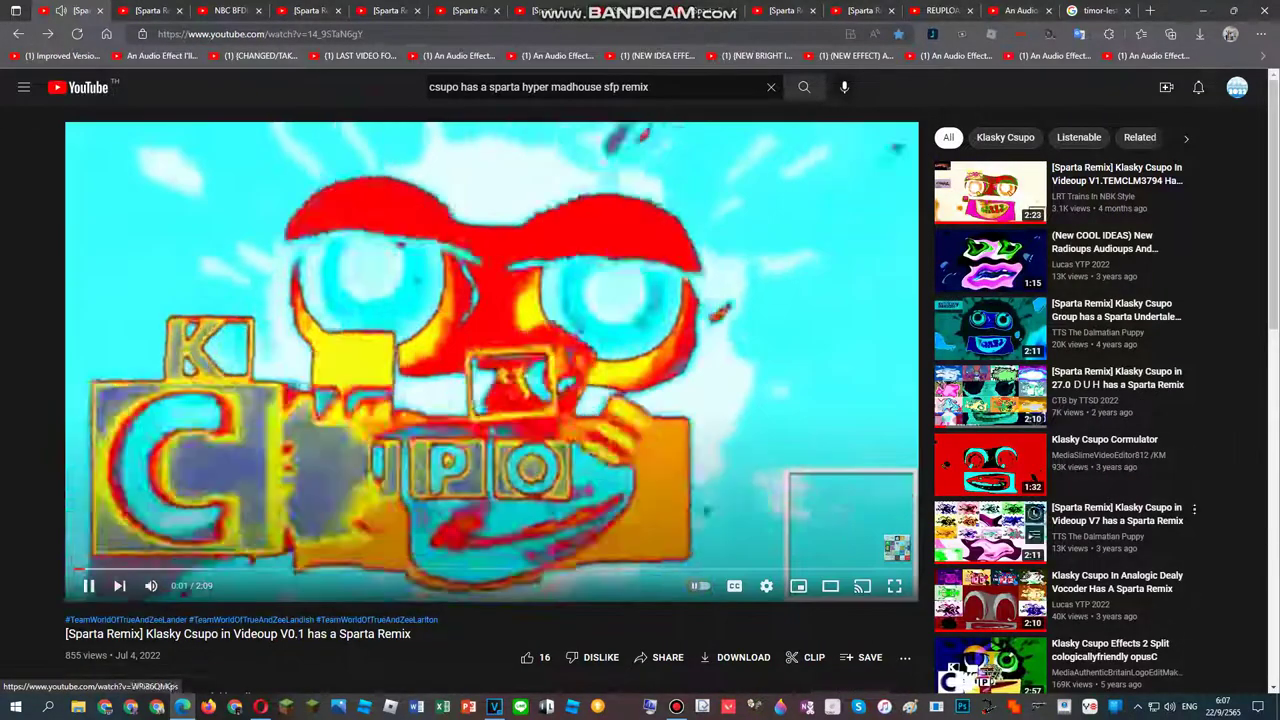
click(1010, 192)
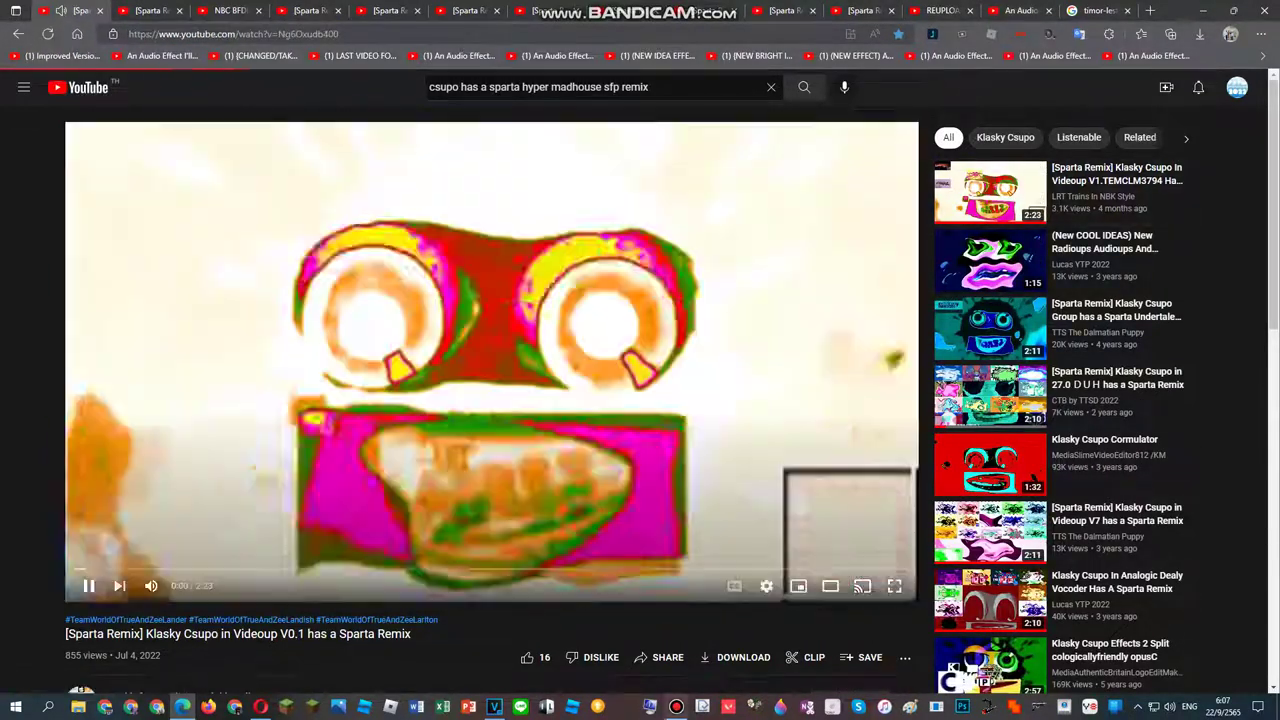
click(676, 706)
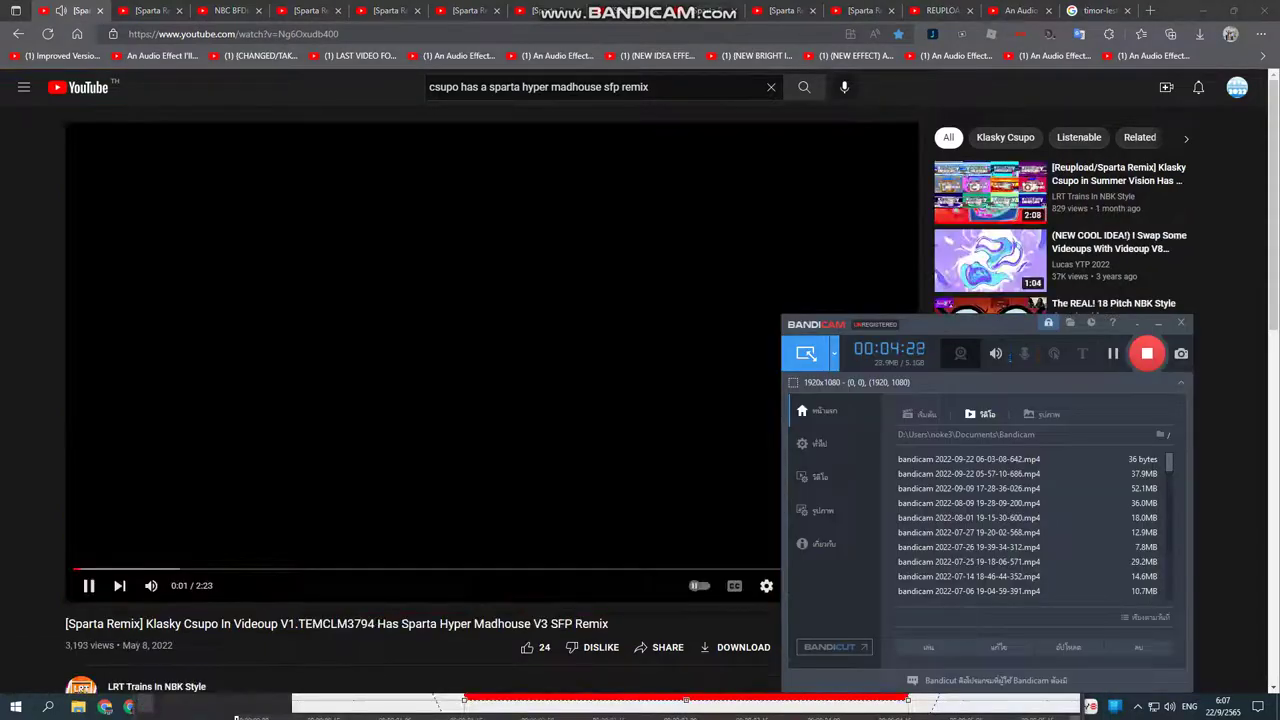
click(676, 706)
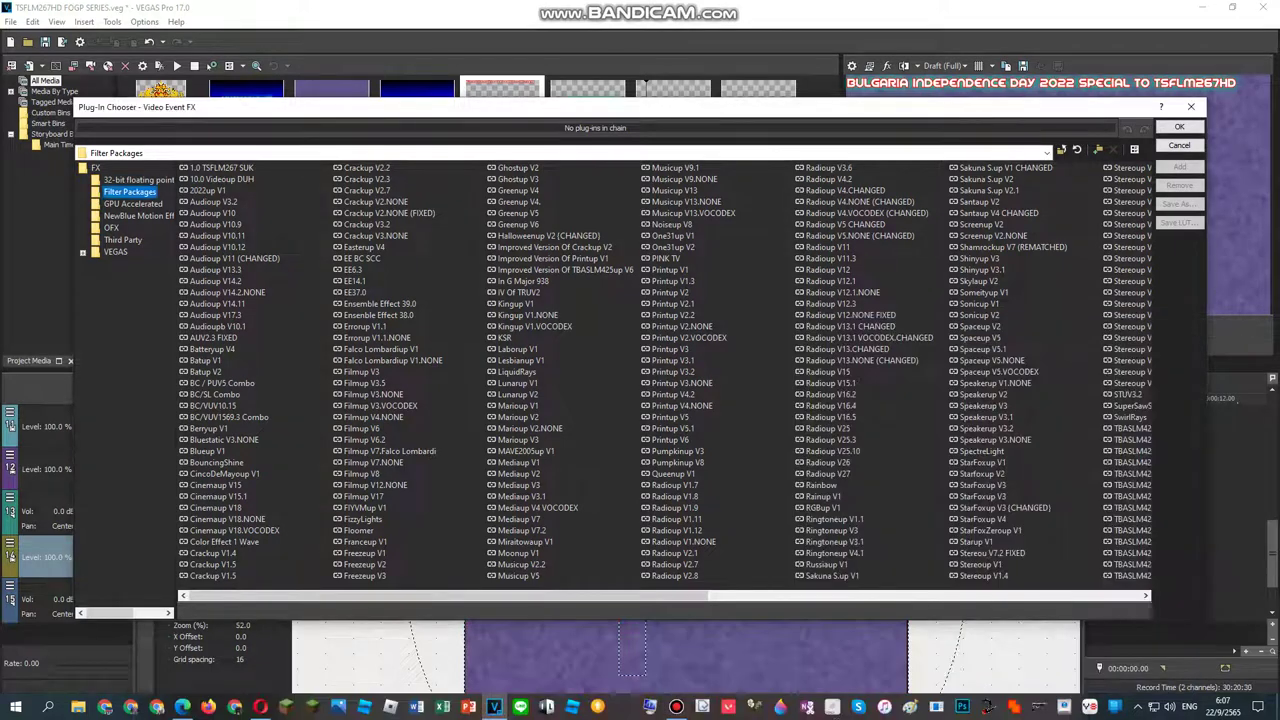
Step: Add the Ringtoneup V3 filter package to the Klasky Csupo clip's effect chain
click(834, 553)
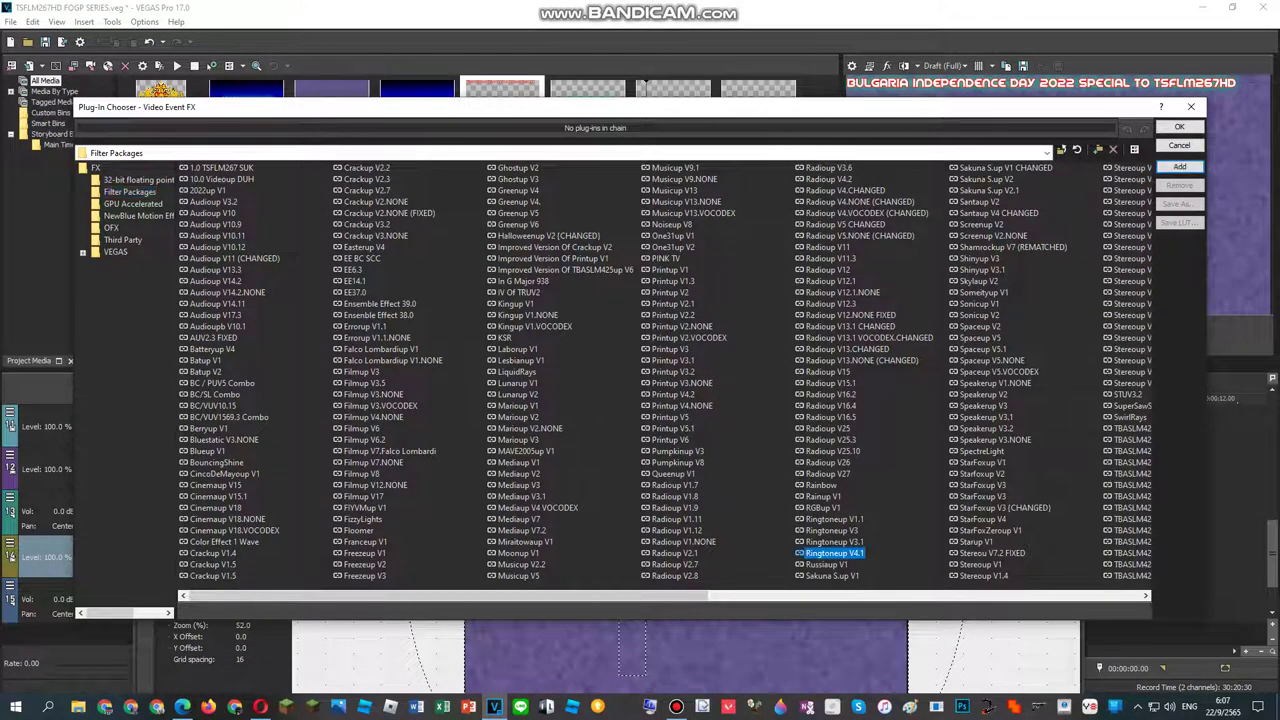
click(832, 531)
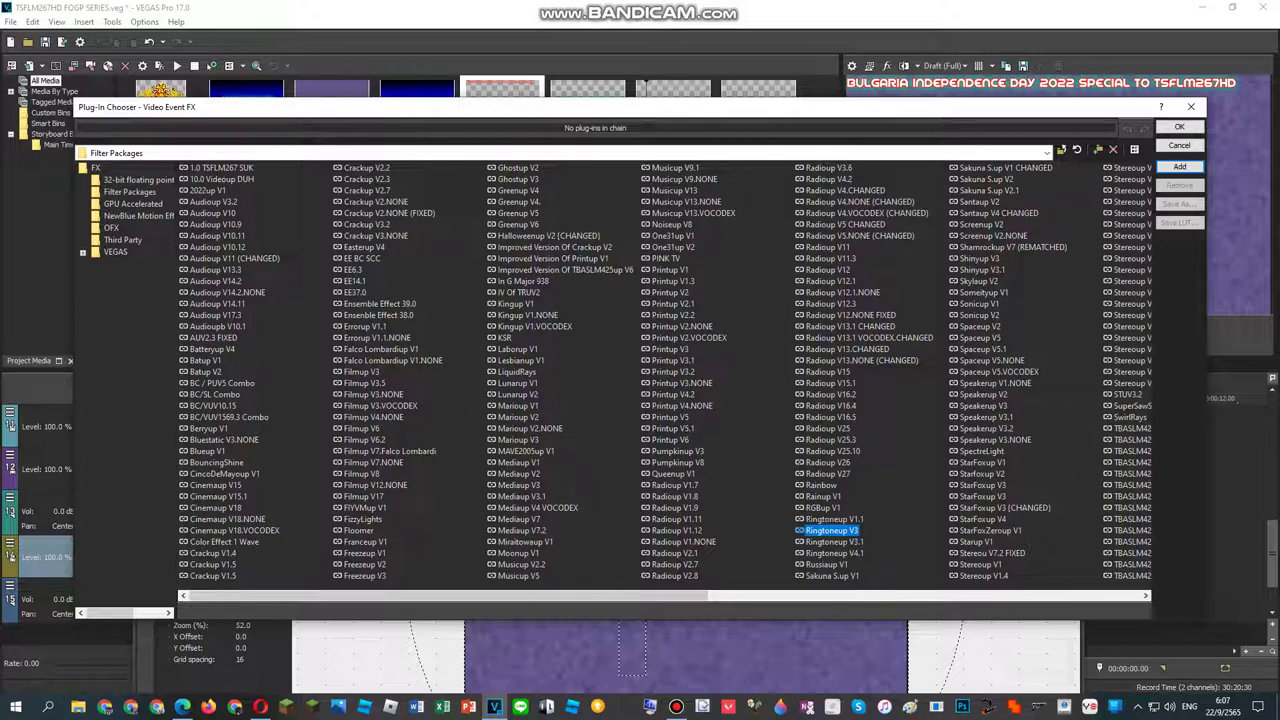
key(Return)
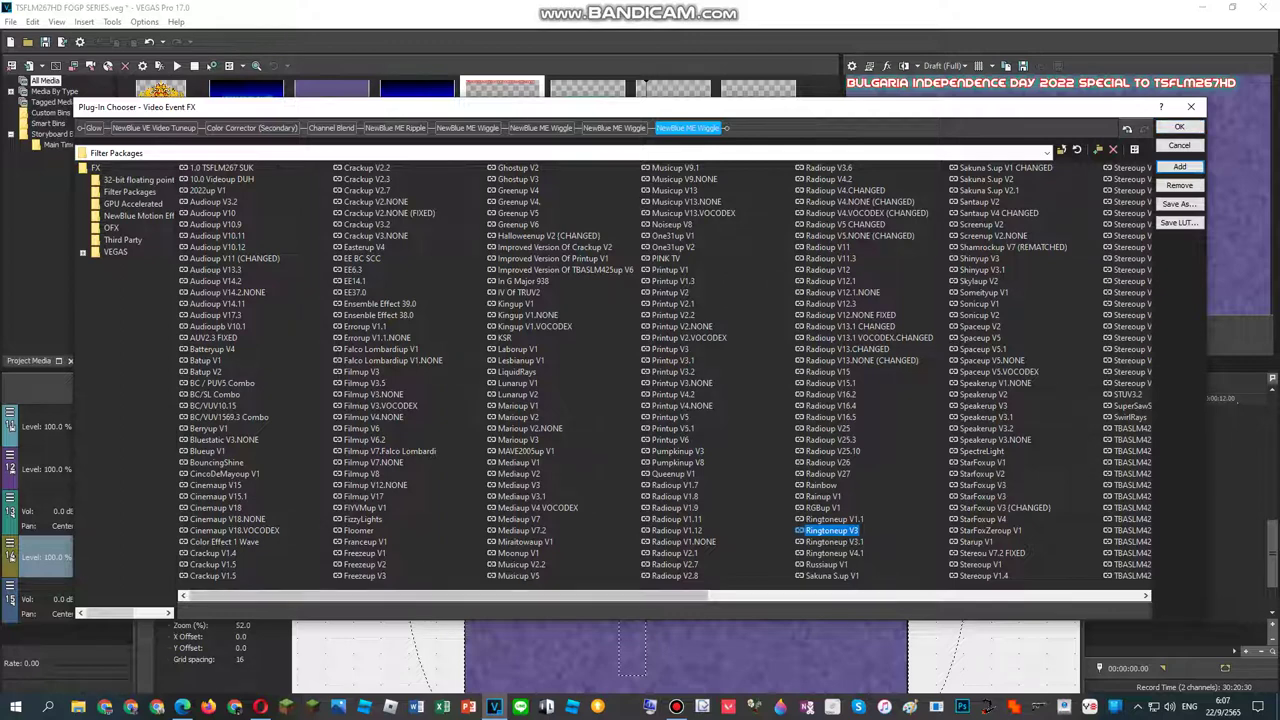
Step: Set the Klasky Csupo clip's video effect chain to the Radioup V15 filter package and confirm the selection
drag(560, 596, 1000, 596)
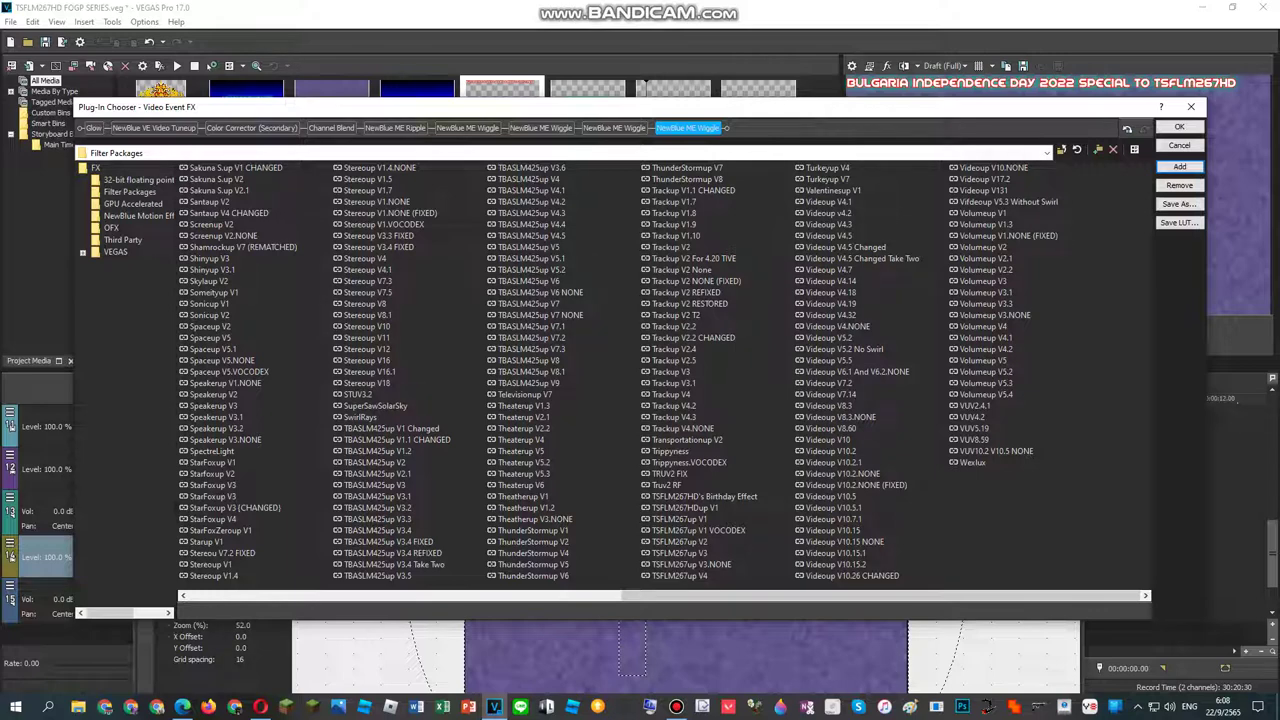
double_click(983, 247)
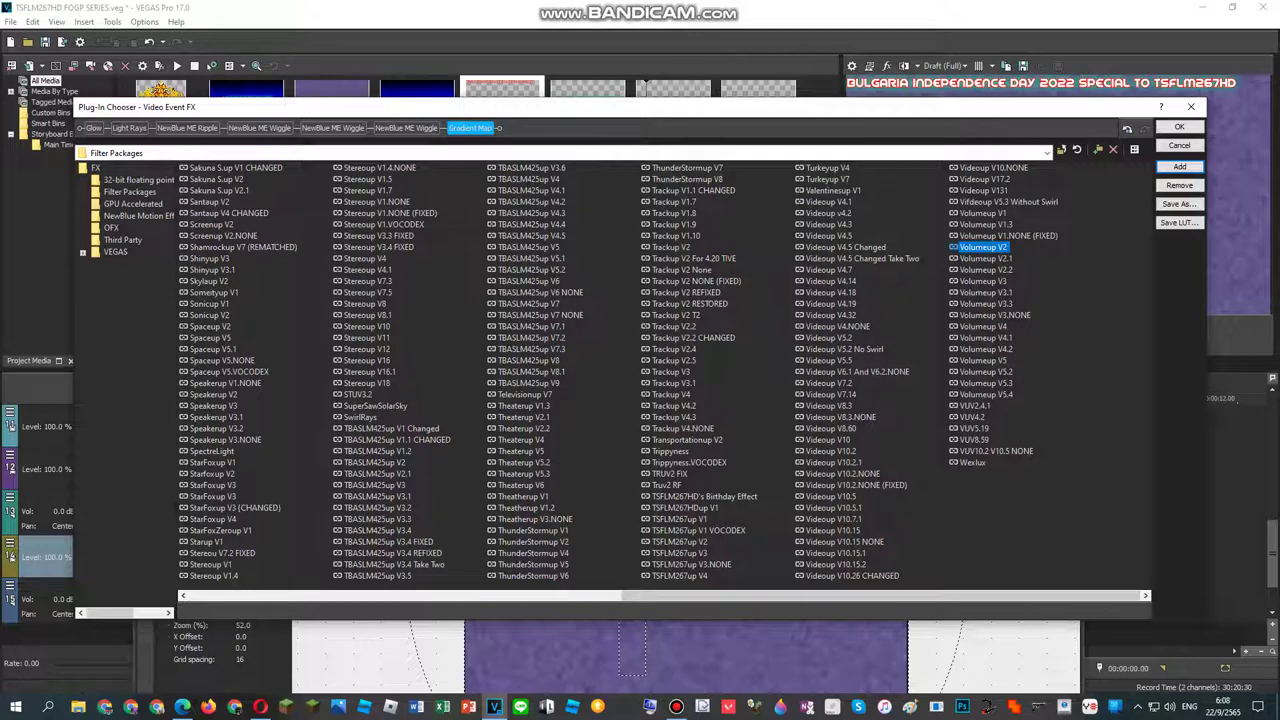
drag(880, 596, 464, 596)
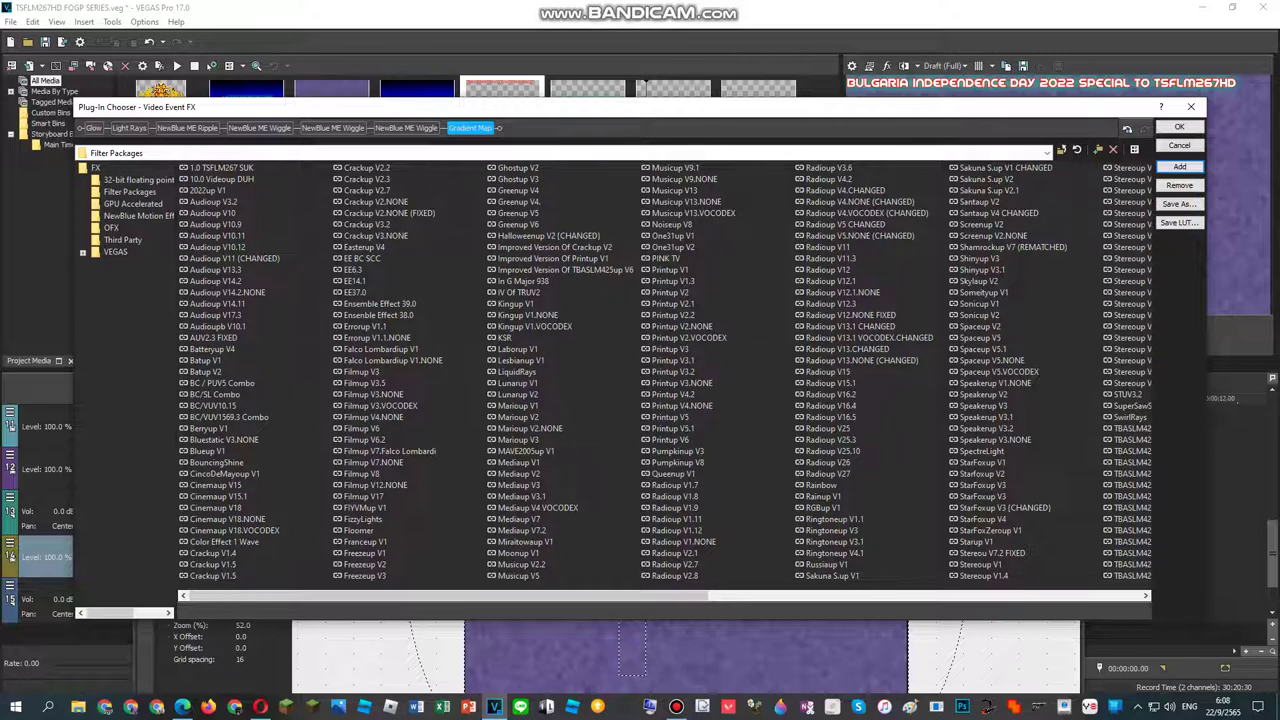
double_click(828, 372)
click(1179, 127)
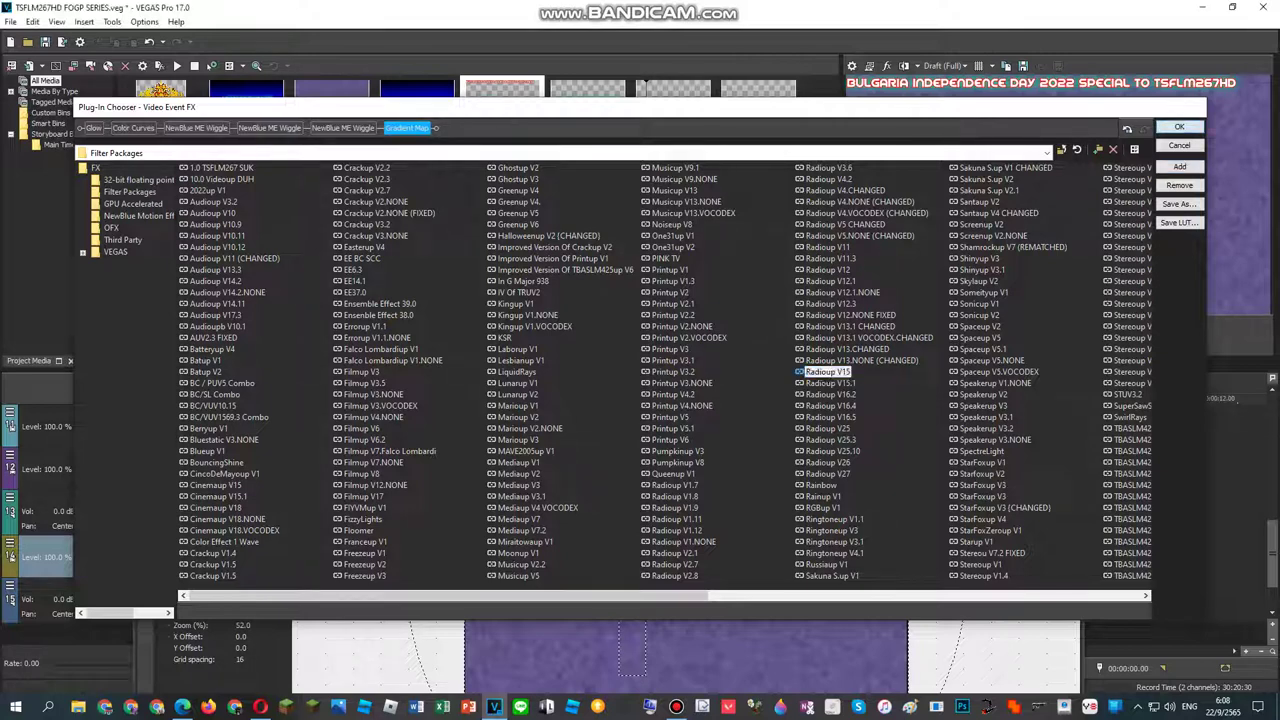
key(Escape)
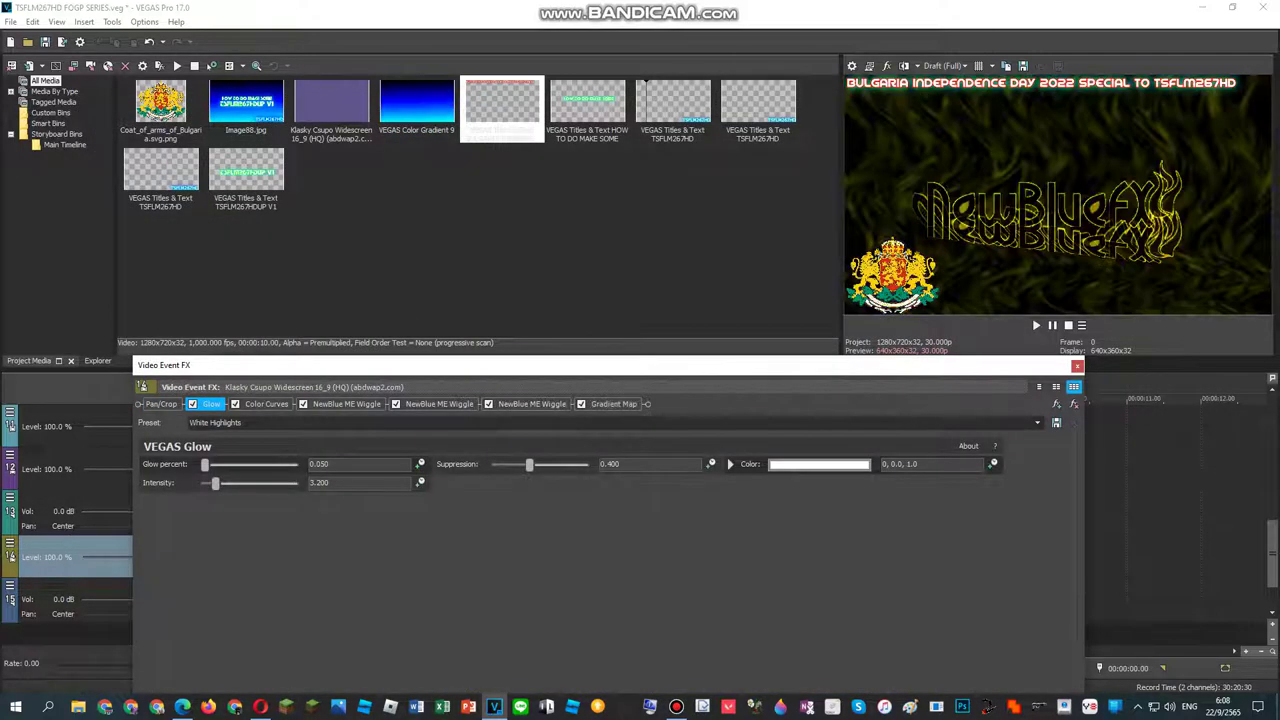
Step: In the Gradient Map effect, recolor point 0 to white, point 1 to green (15, 255, 156) and point 2 to red, and close the effects window
click(613, 404)
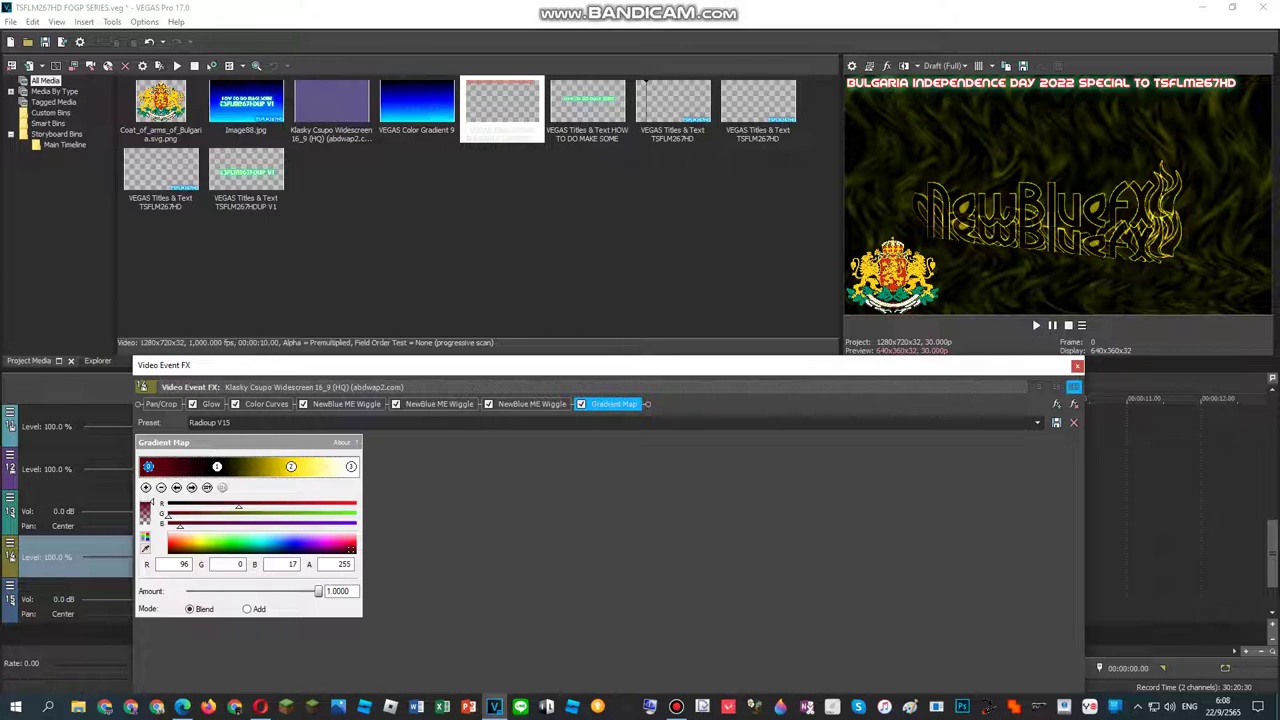
drag(351, 549, 357, 531)
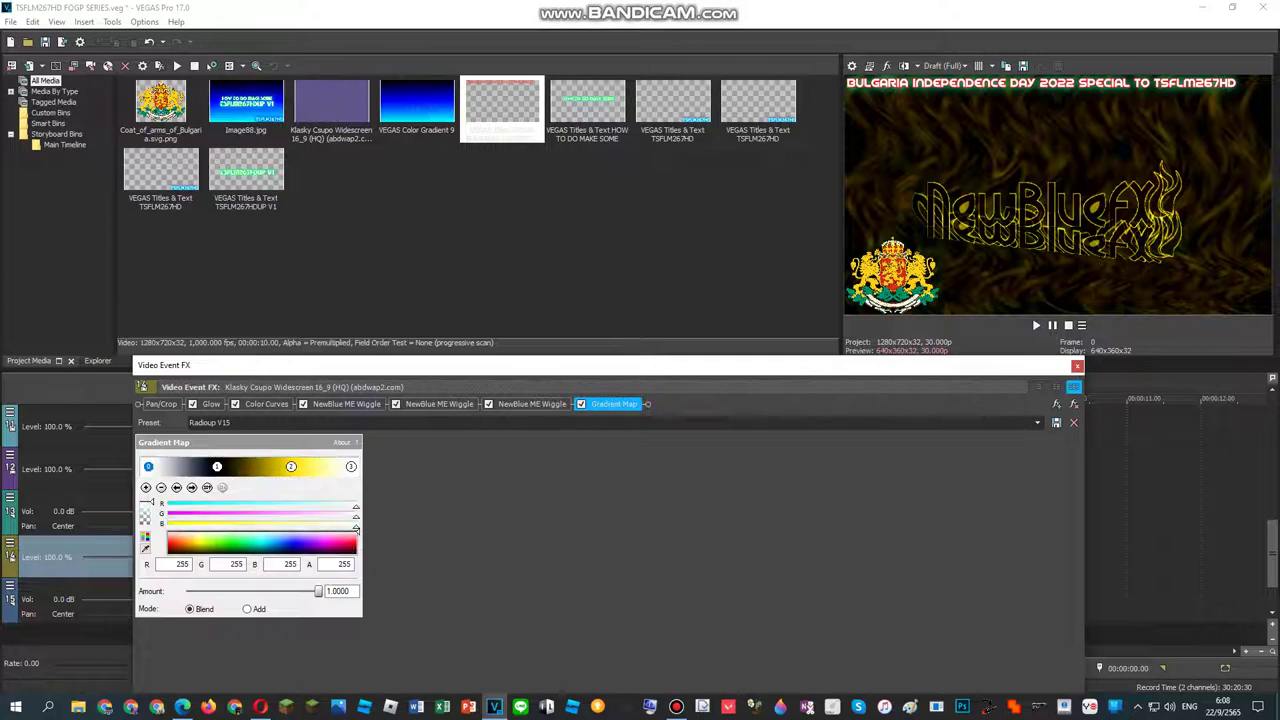
click(216, 466)
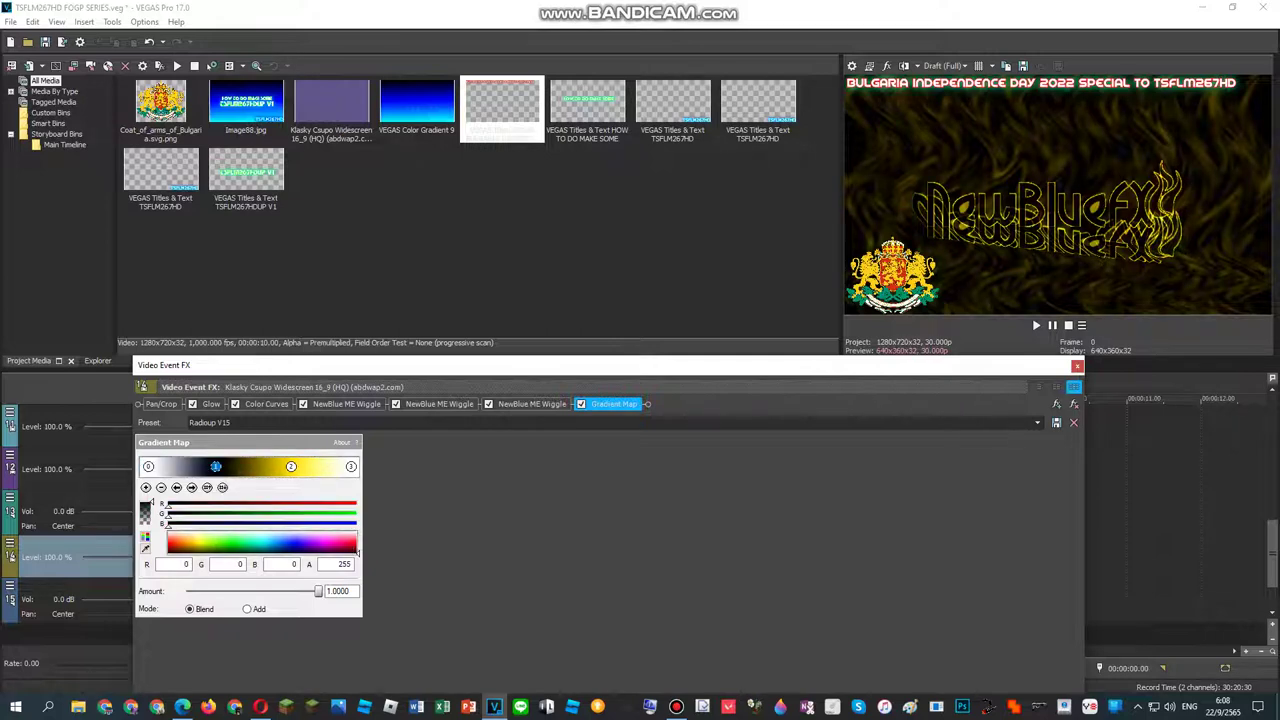
click(250, 543)
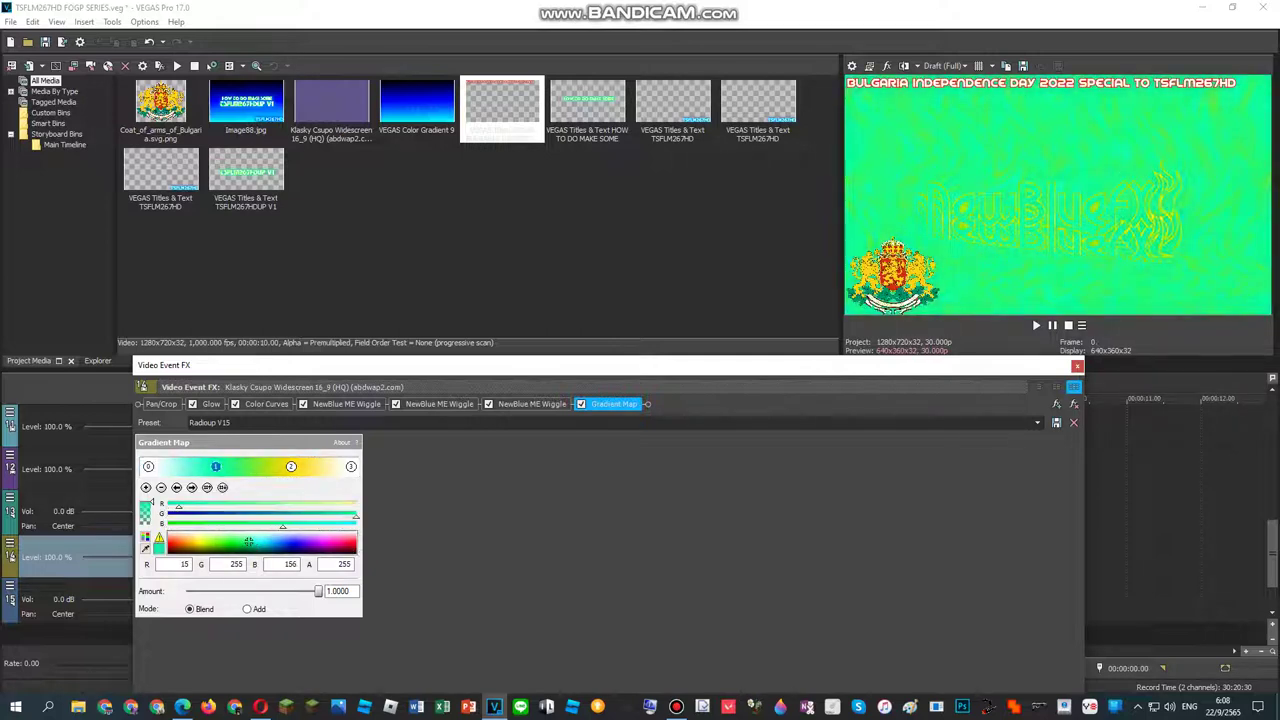
click(291, 466)
click(172, 543)
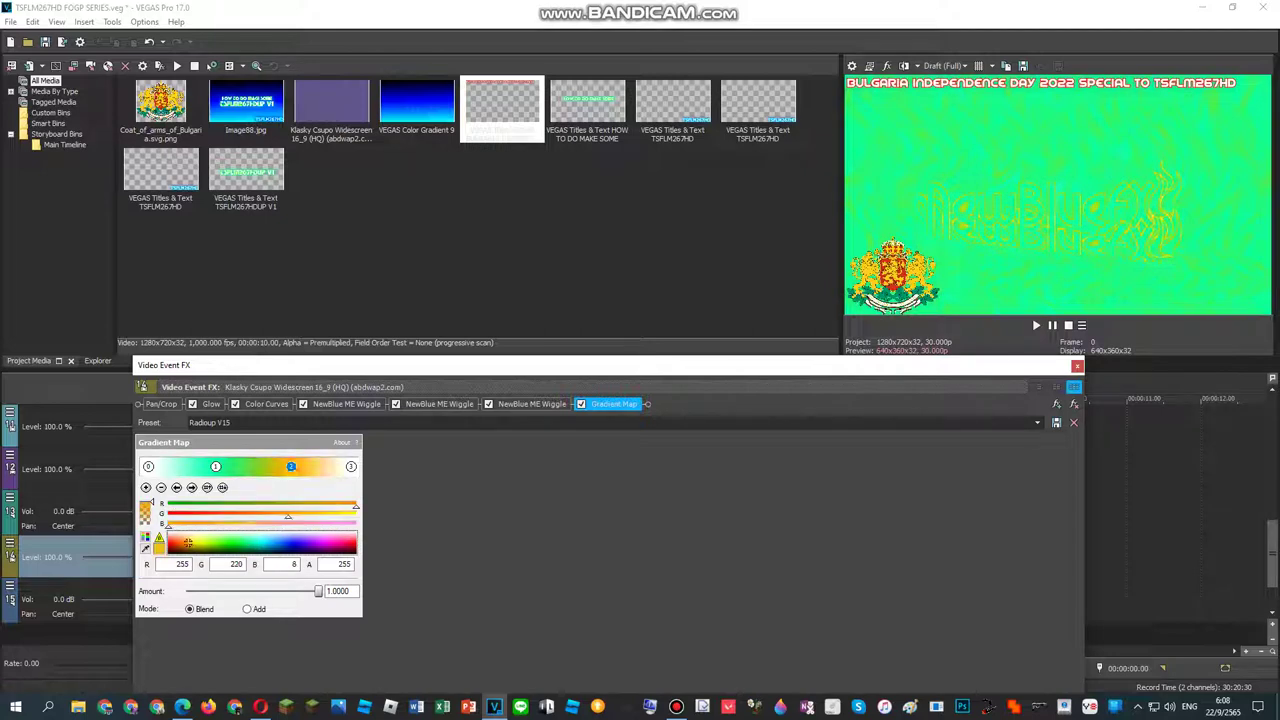
click(1077, 366)
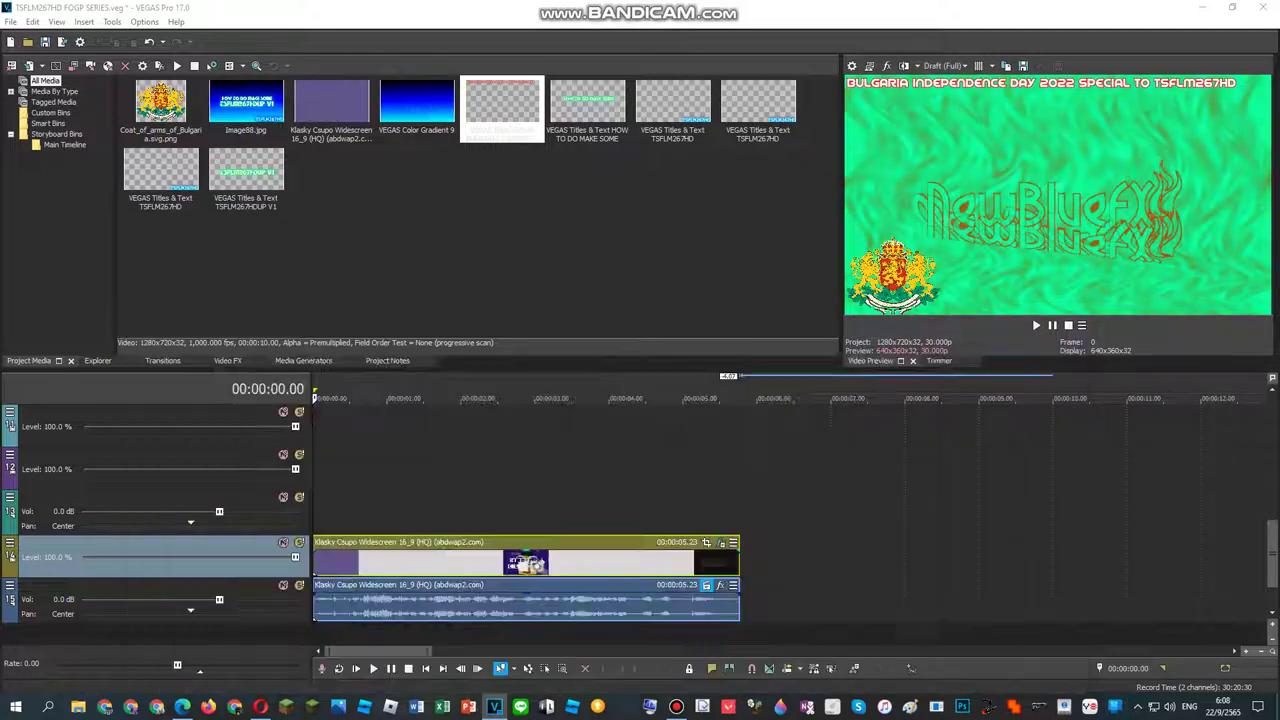
Step: Select the clip's time range on the timeline and play the recolored result
click(515, 512)
click(522, 512)
key(space)
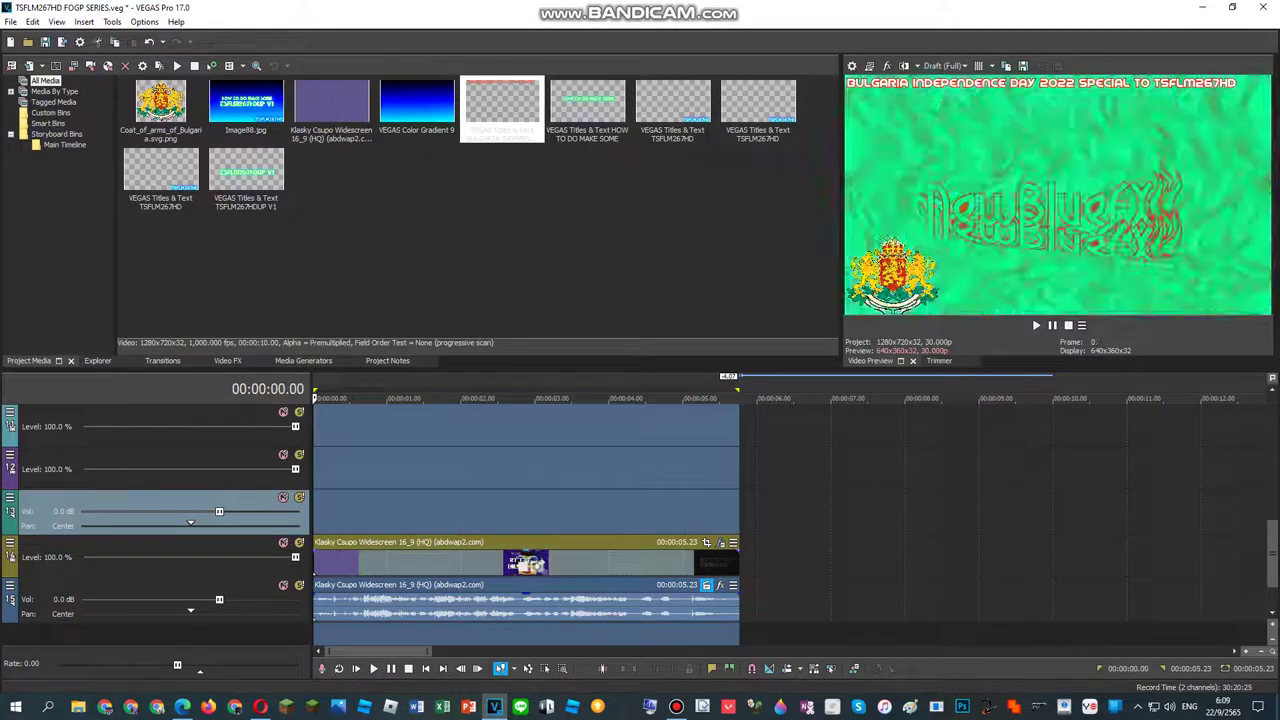
Step: Reopen the clip's video effects, save the Gradient Map settings as a preset named "Radioup V15.BULGARIA", and close the window
right_click(555, 562)
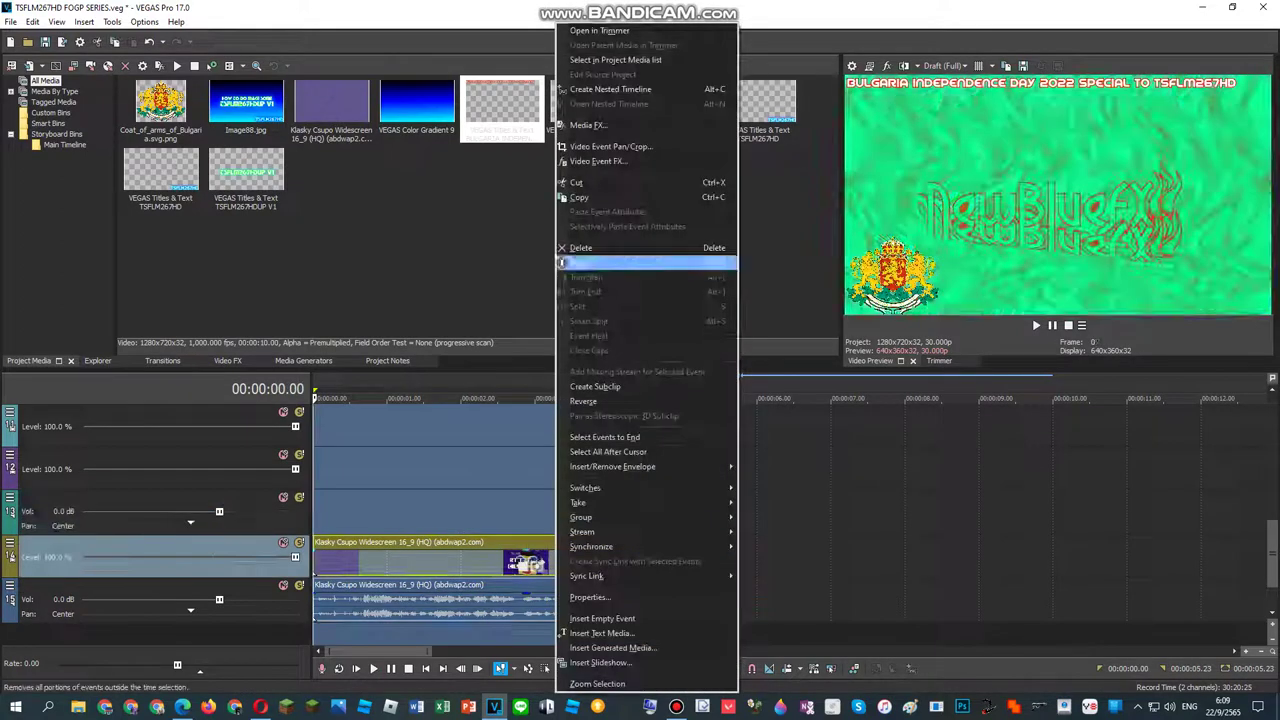
click(600, 160)
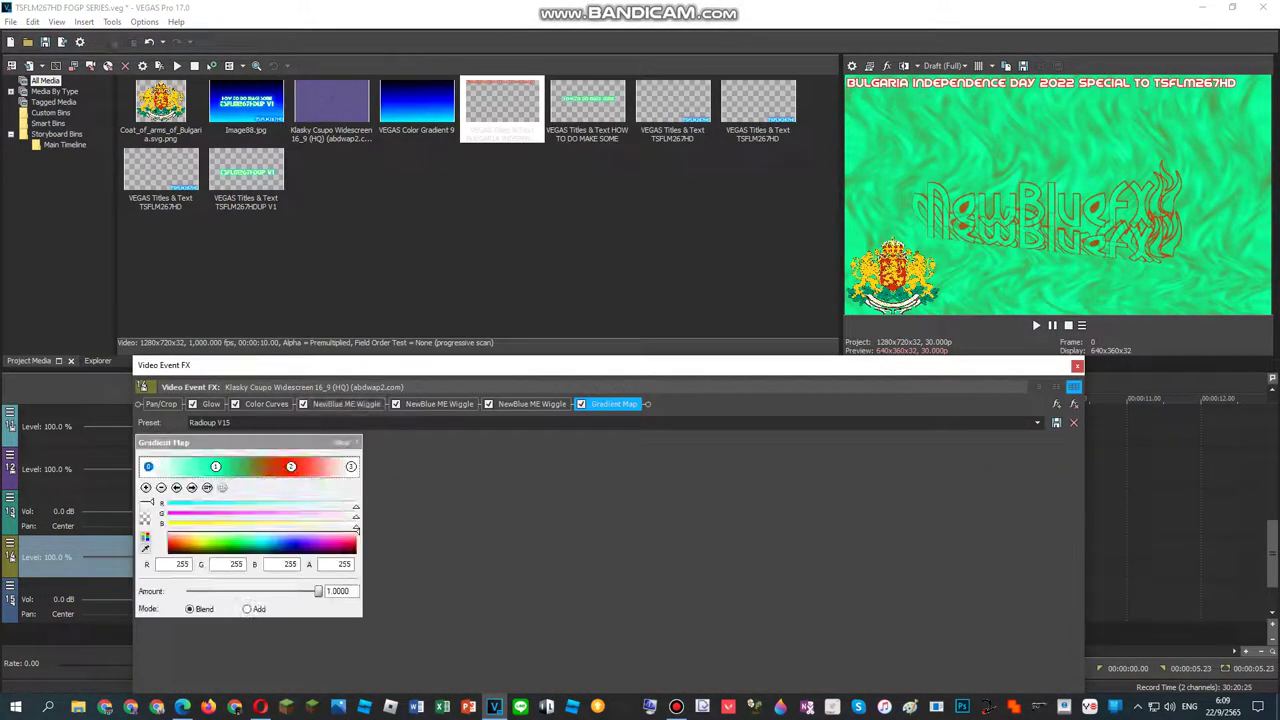
mouse_move(232, 423)
mouse_down()
mouse_move(188, 423)
mouse_move(232, 423)
mouse_up()
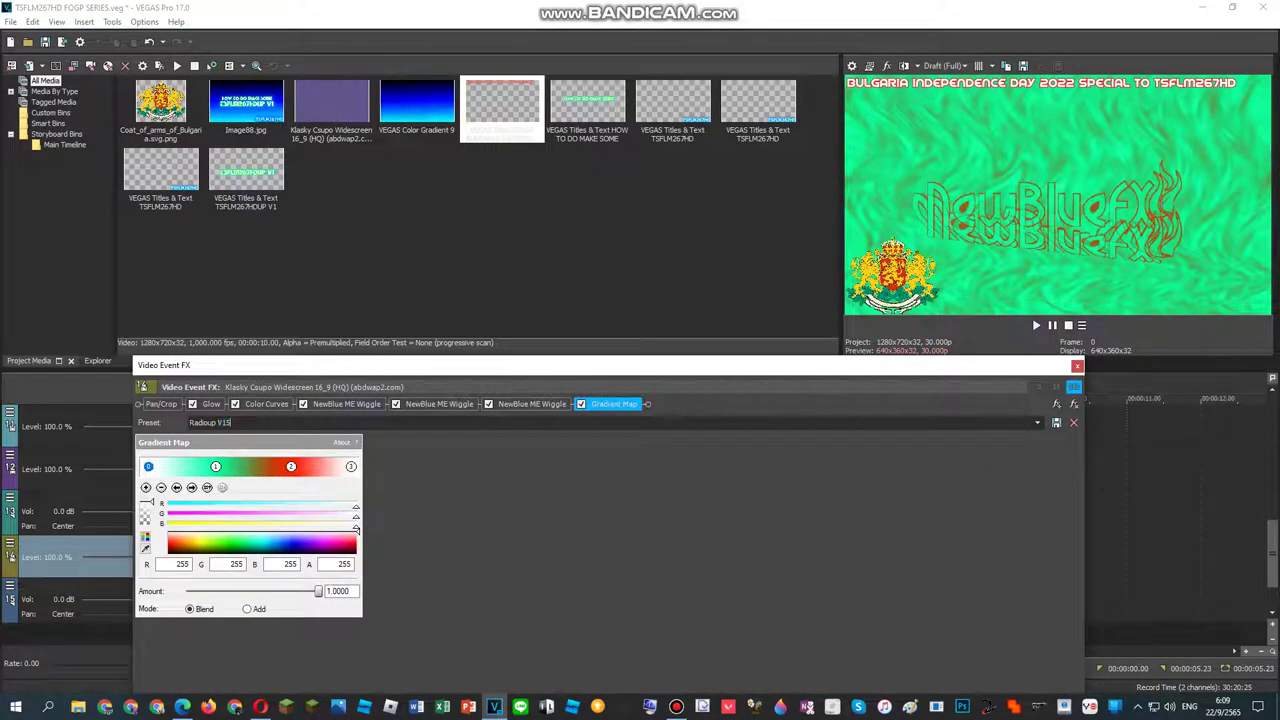
text(.Burg)
key(BackSpace)
key(BackSpace)
key(BackSpace)
text(URGARIA)
click(247, 422)
key(BackSpace)
text(L)
click(1056, 423)
click(1077, 366)
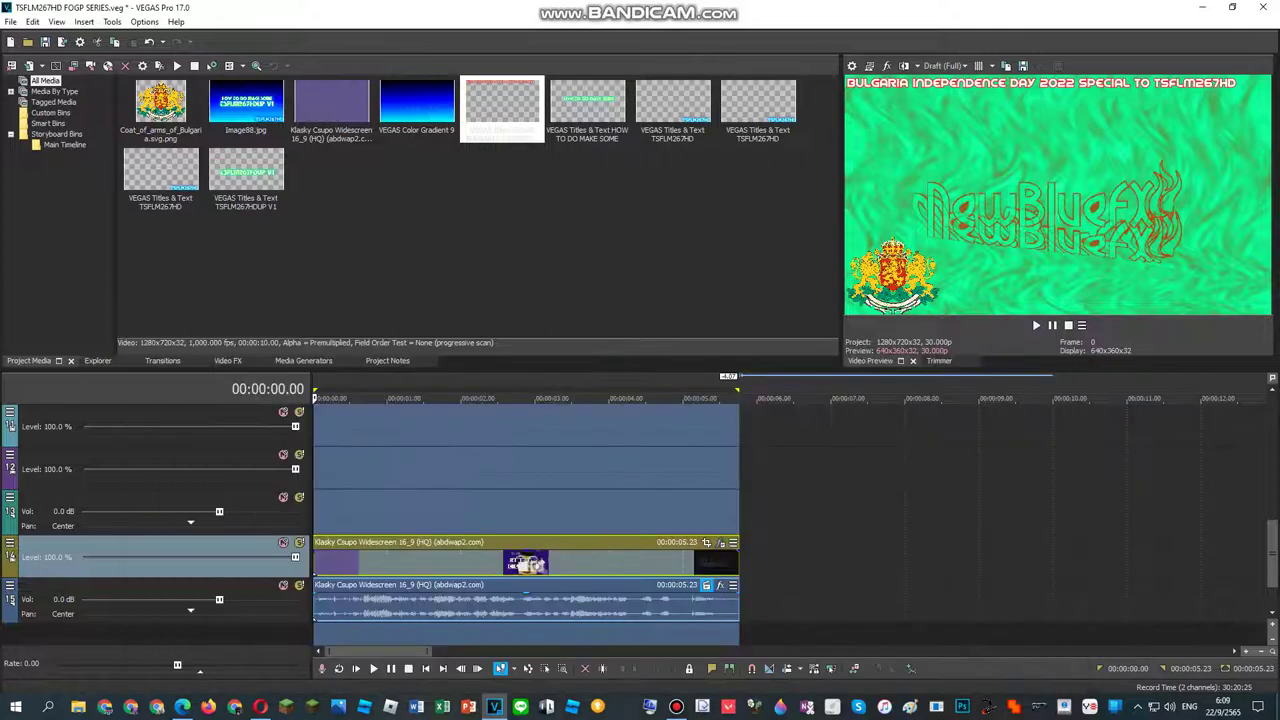
Step: Choose IL Vocodex (demo) and the Radioup V15.1 FX package for the Klasky Csupo audio clip's effects and confirm
right_click(676, 600)
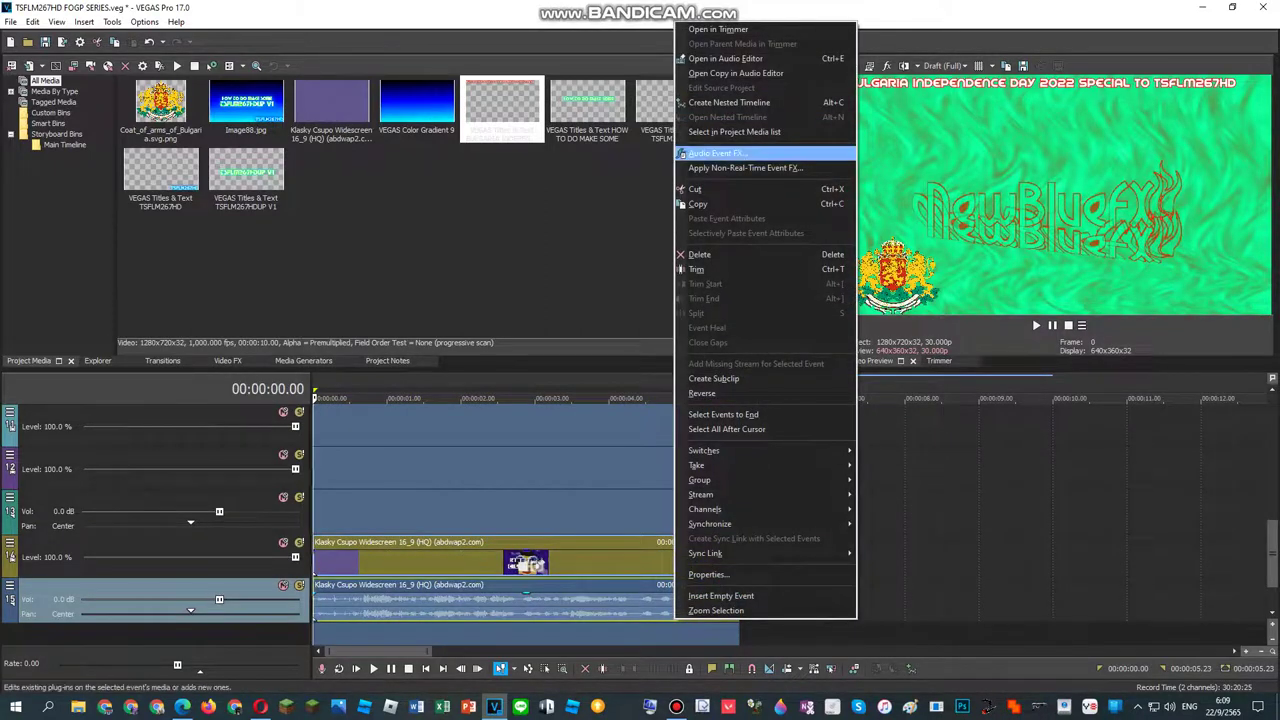
click(717, 153)
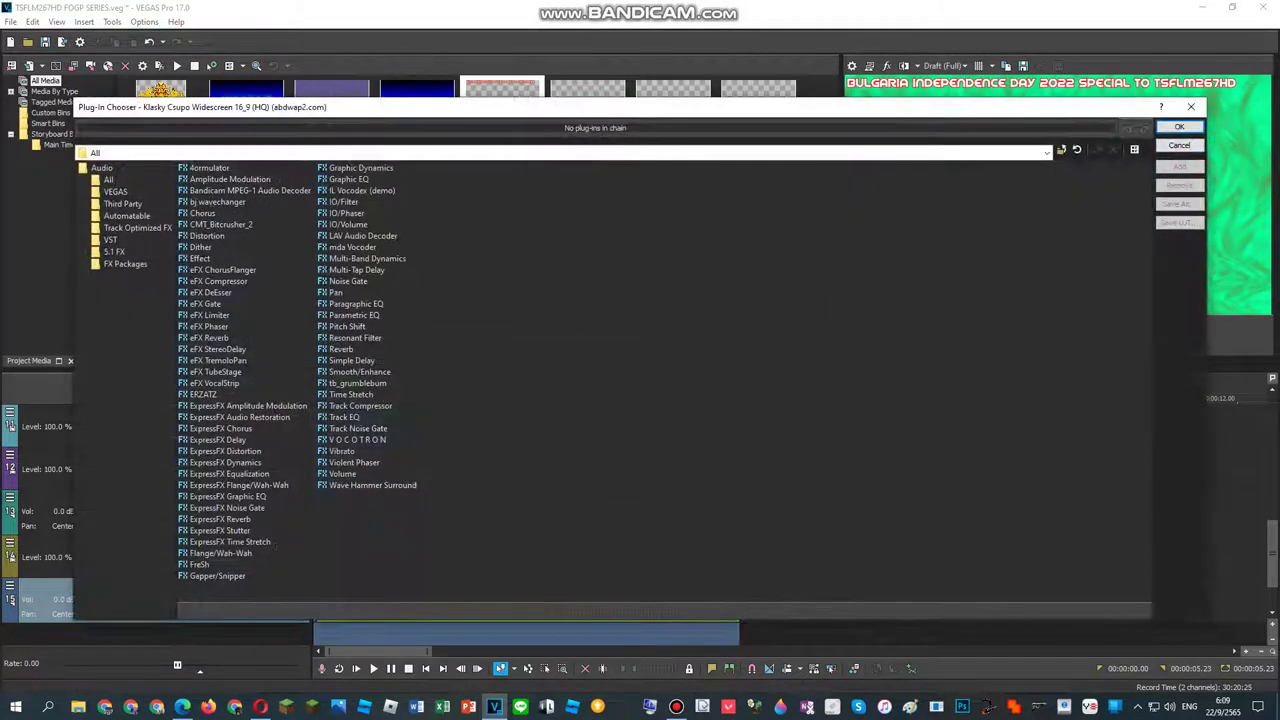
double_click(362, 190)
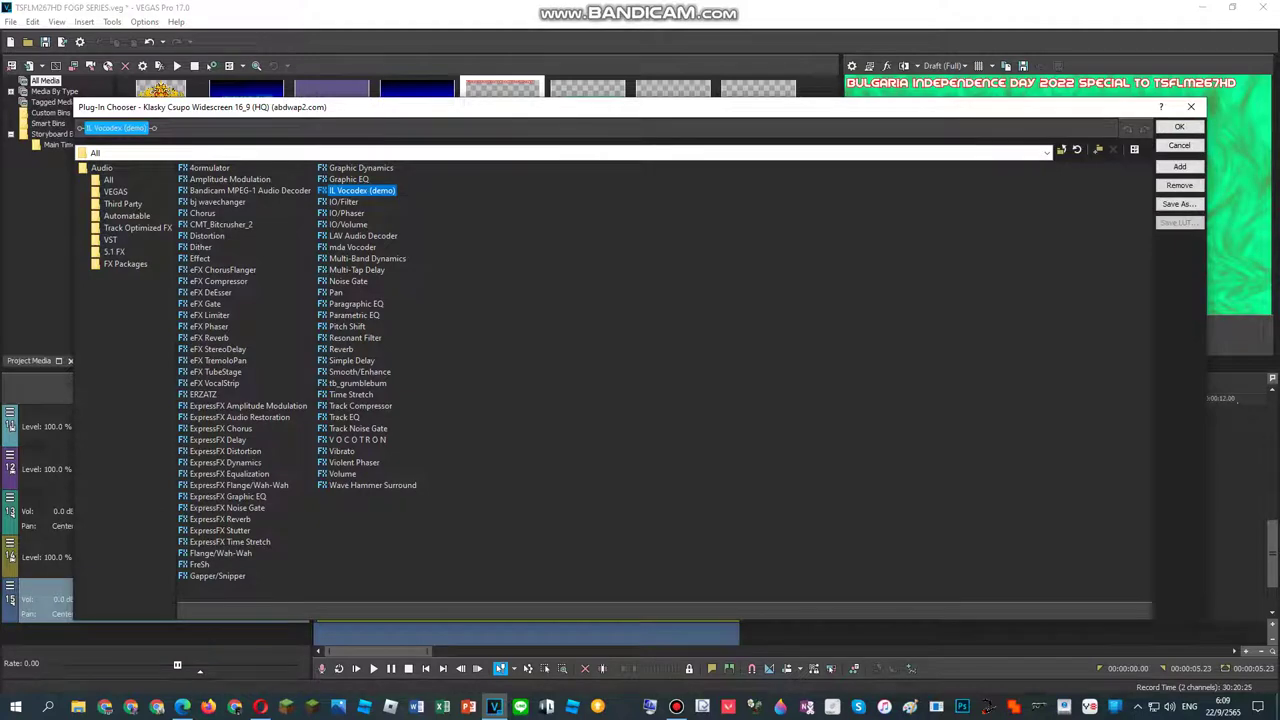
click(125, 264)
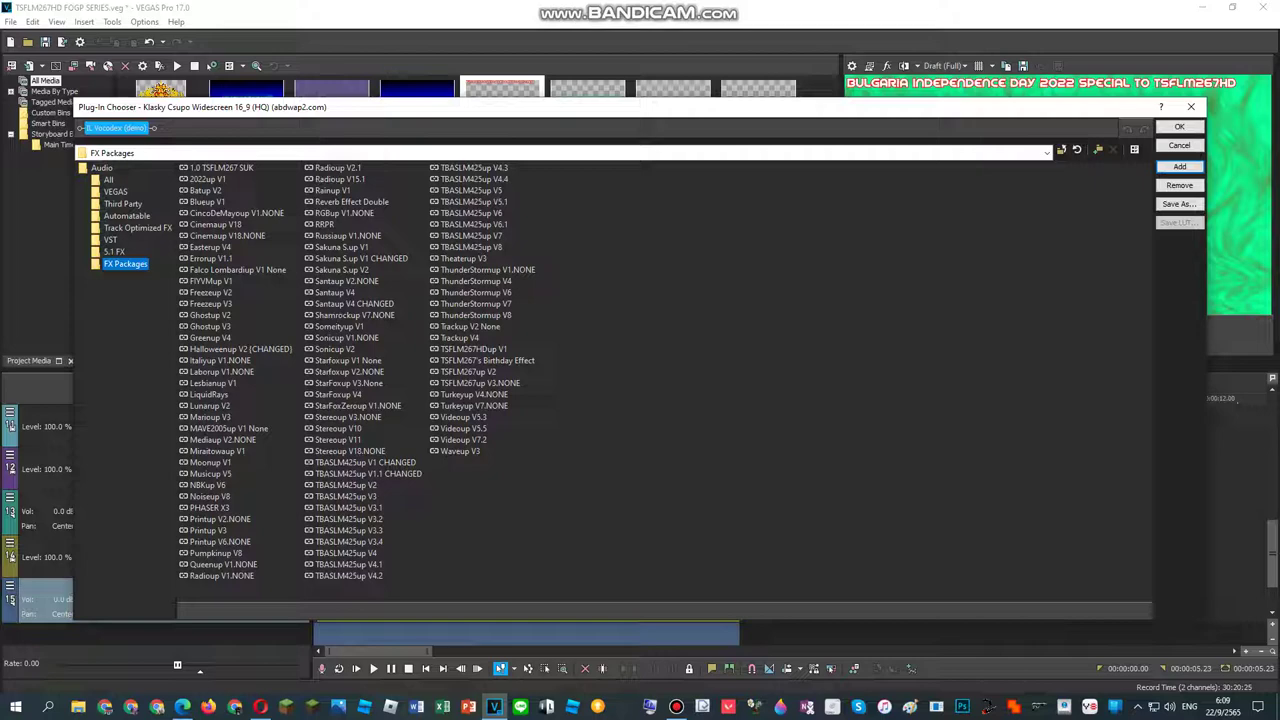
click(340, 180)
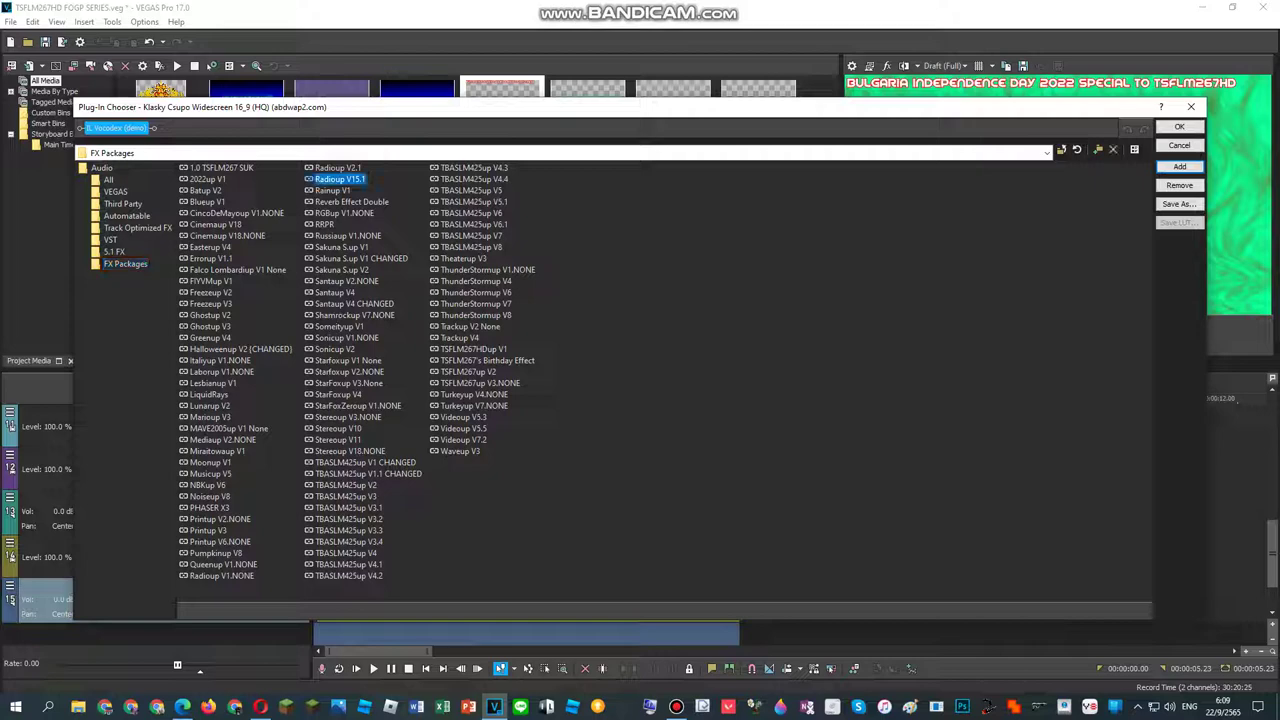
double_click(340, 179)
click(1179, 127)
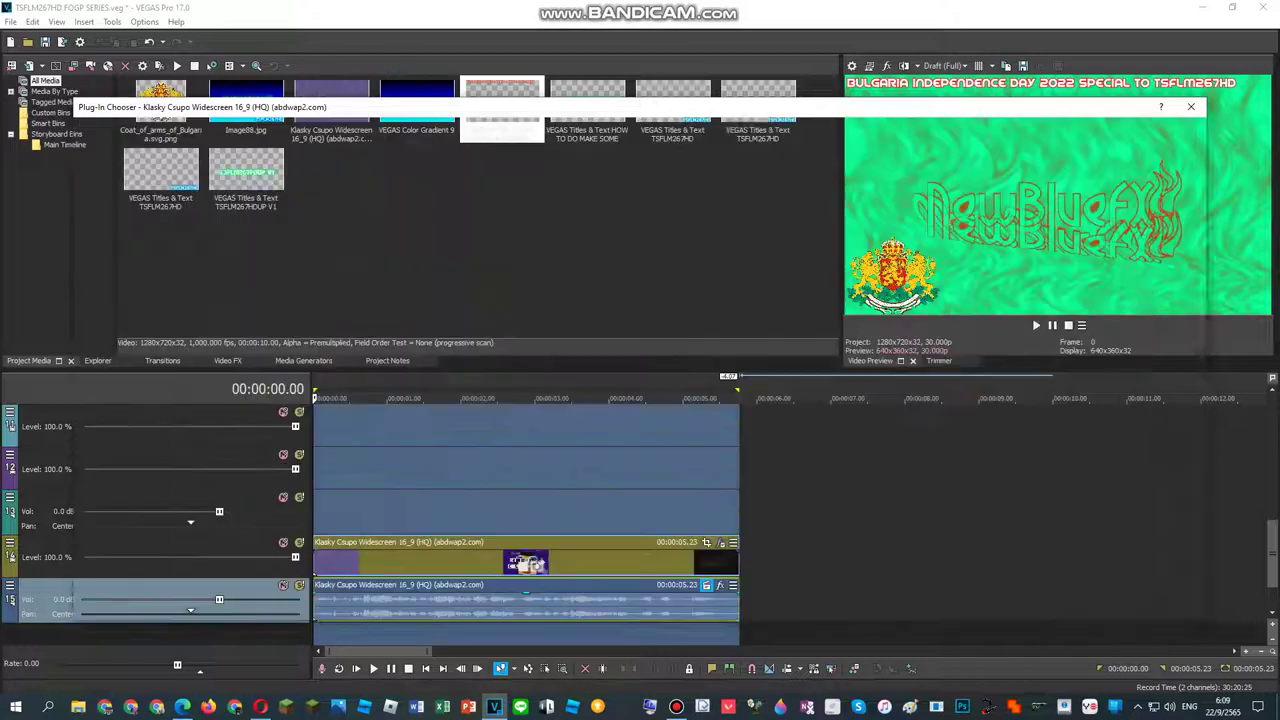
Step: Switch to the browser and search YouTube for "radioup v15"
click(182, 707)
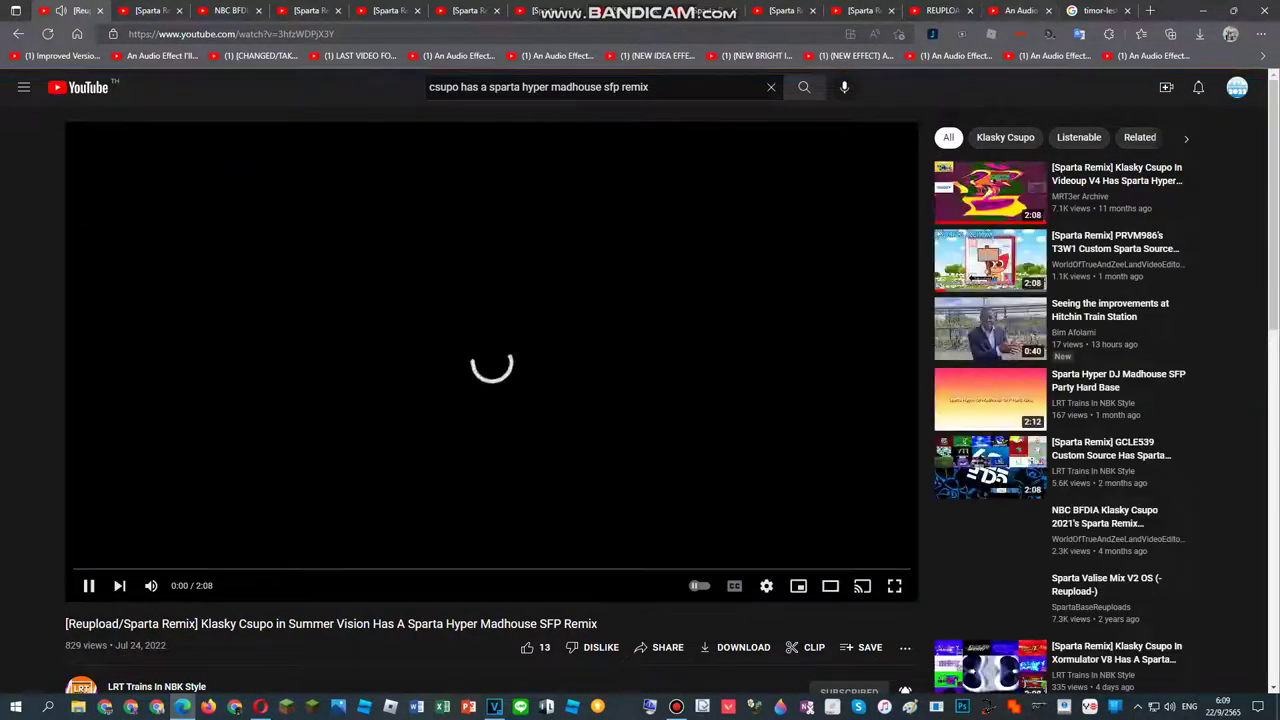
click(1020, 11)
click(771, 87)
text(ra)
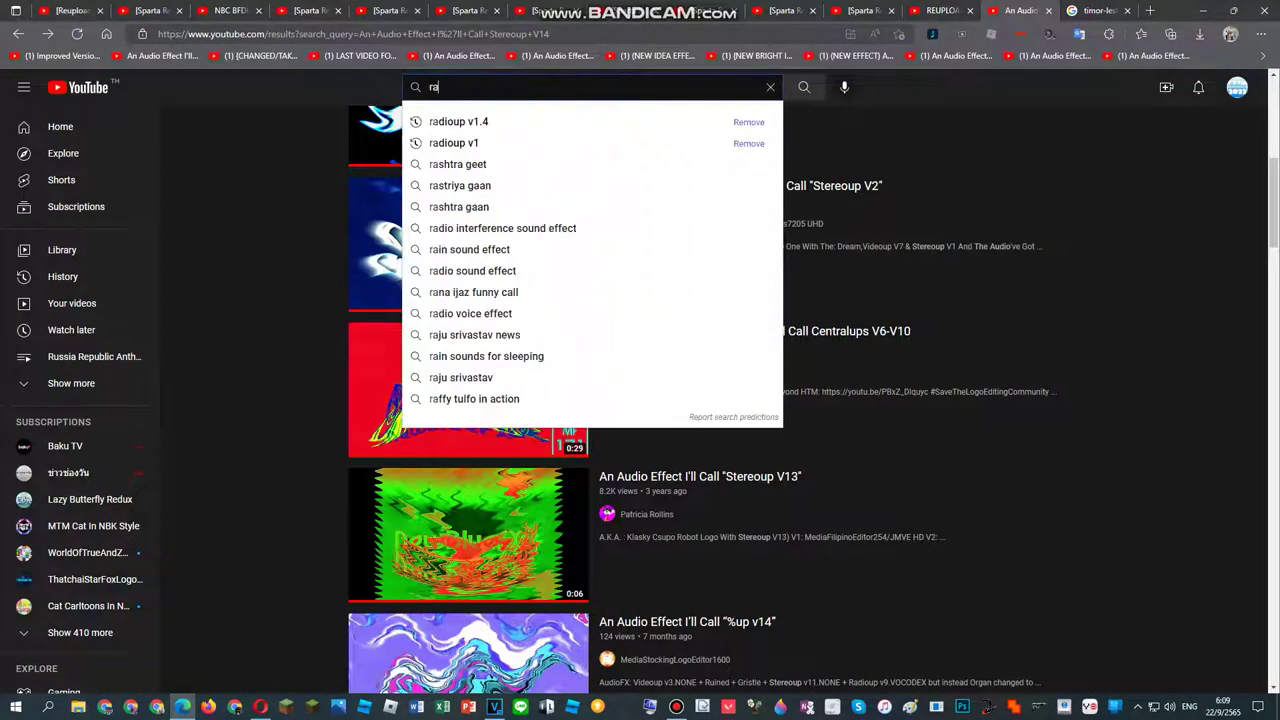
text(dioup v1)
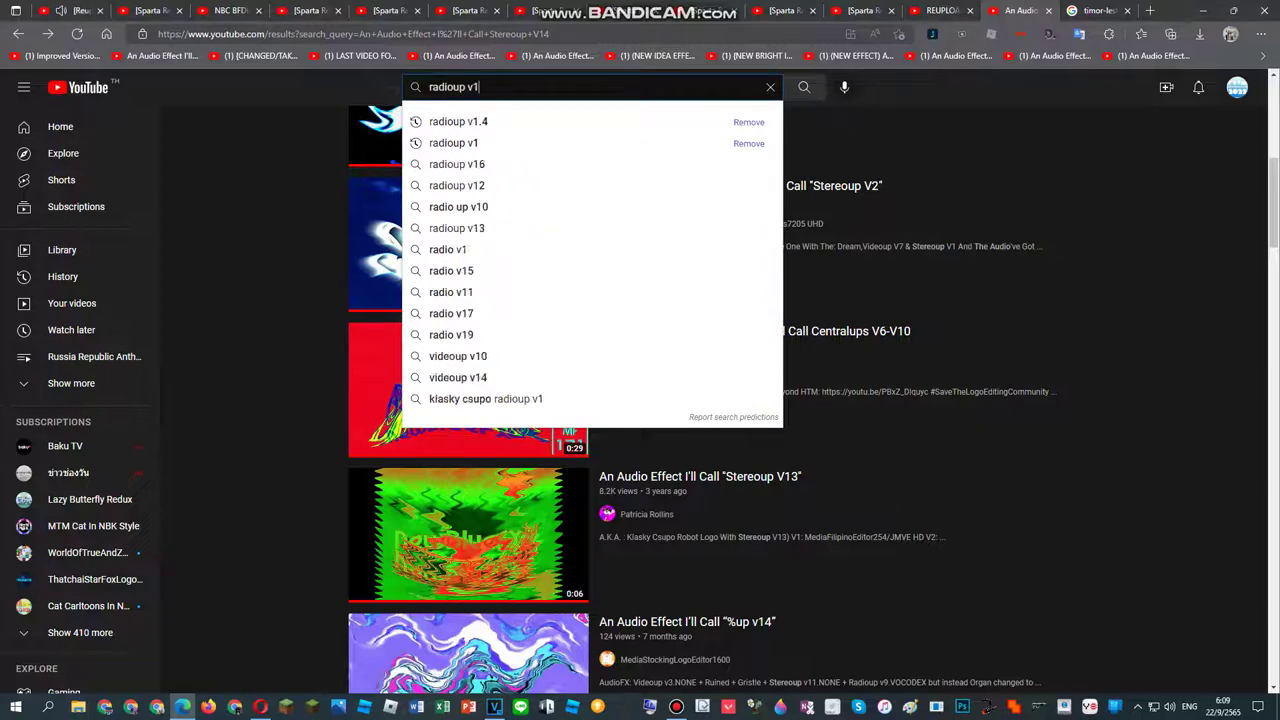
text(5)
key(Return)
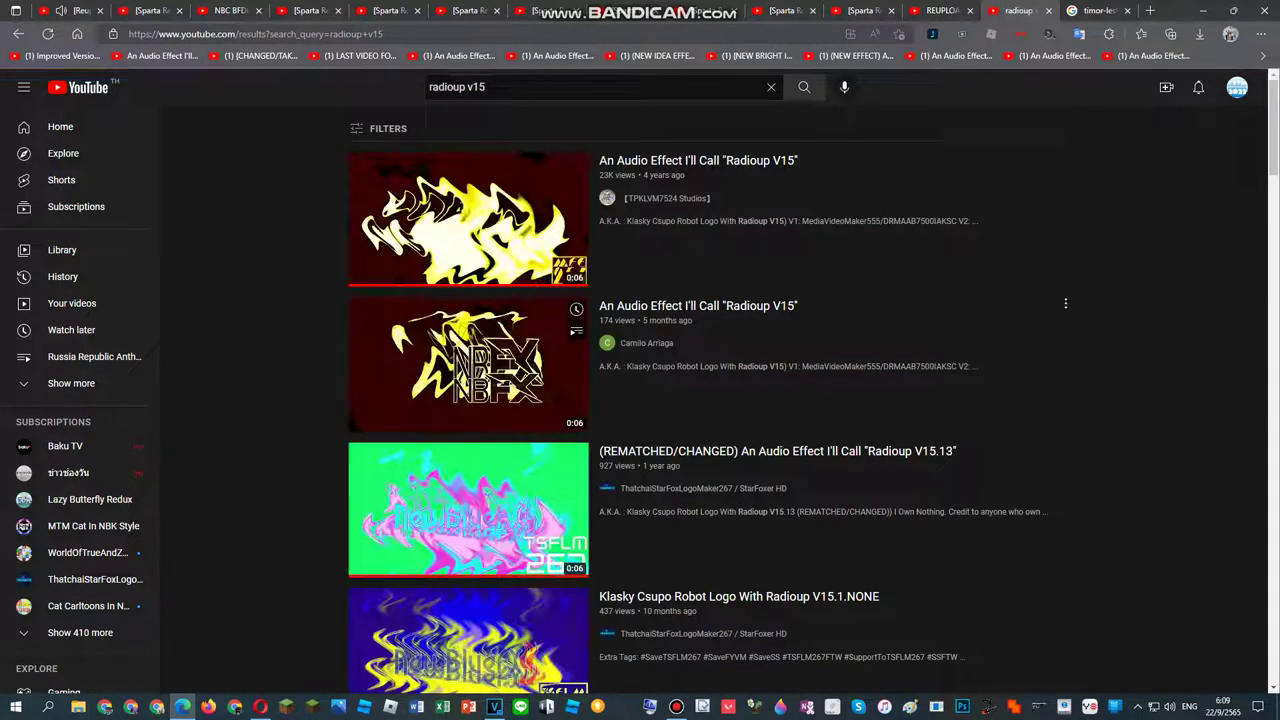
Step: Look through the search results and play the first "An Audio Effect I'll Call "Radioup V15"" video
scroll(440, 325, down, 15)
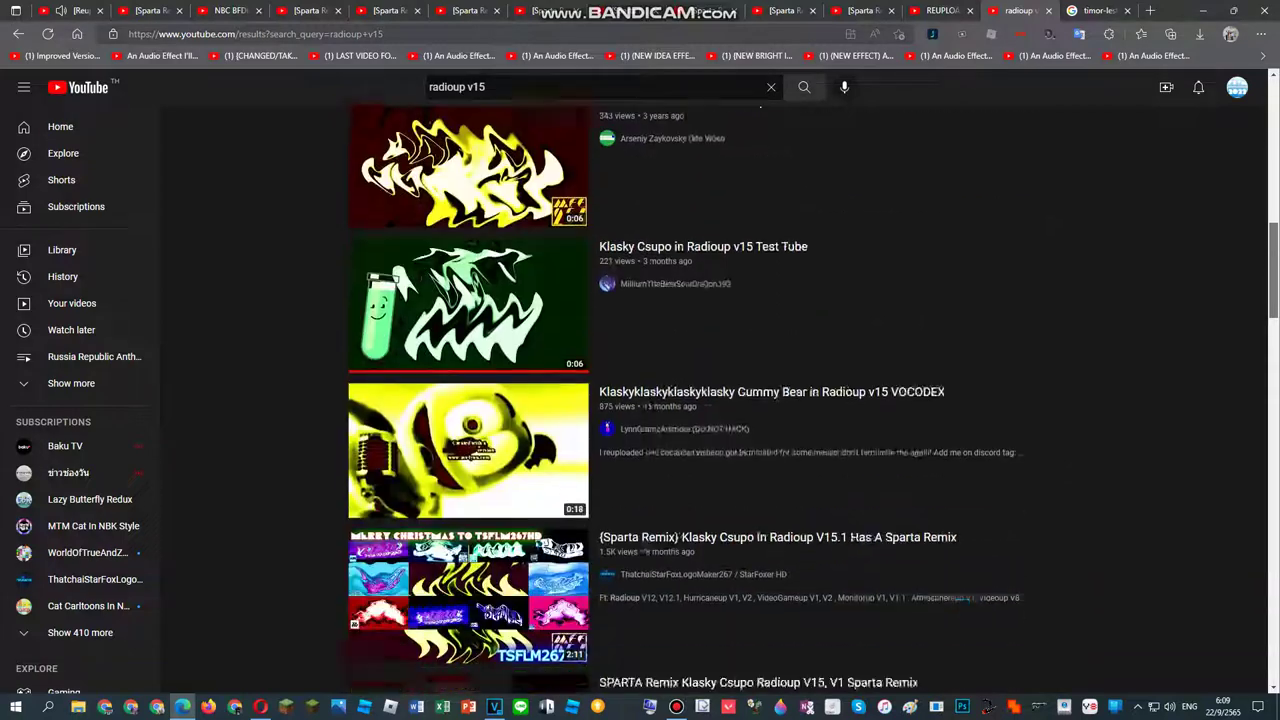
scroll(440, 325, down, 14)
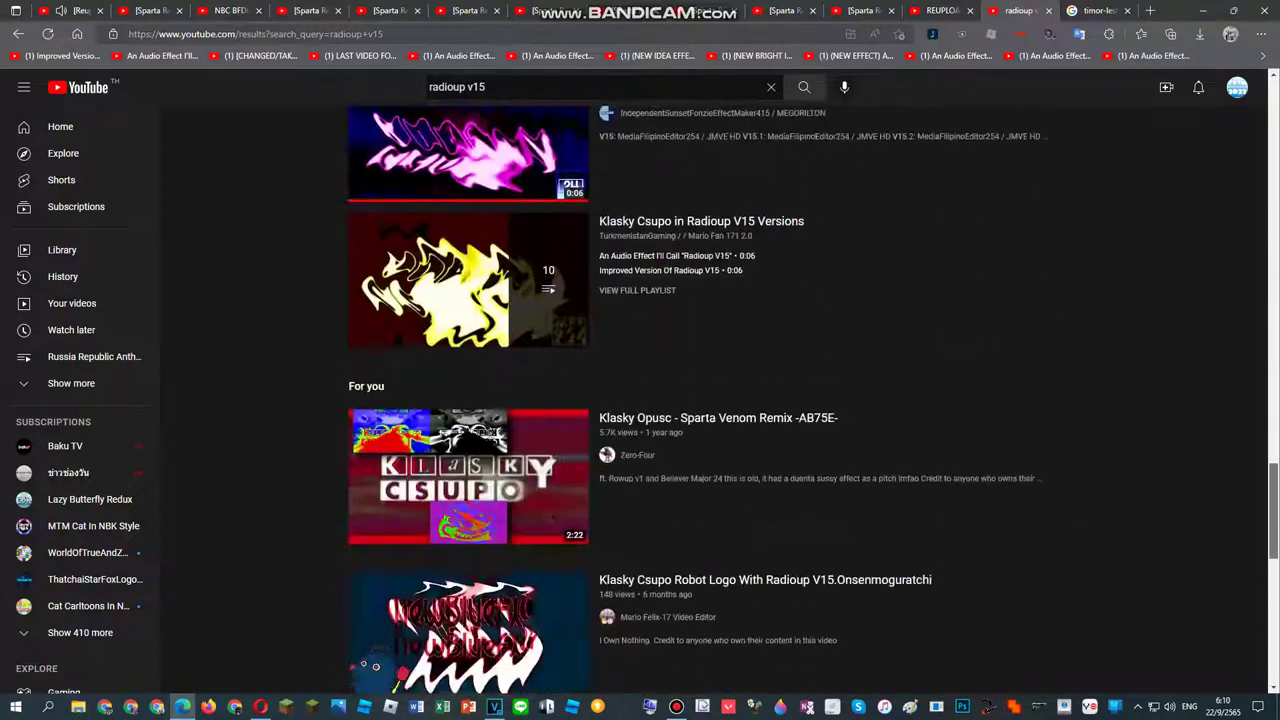
scroll(700, 400, down, 12)
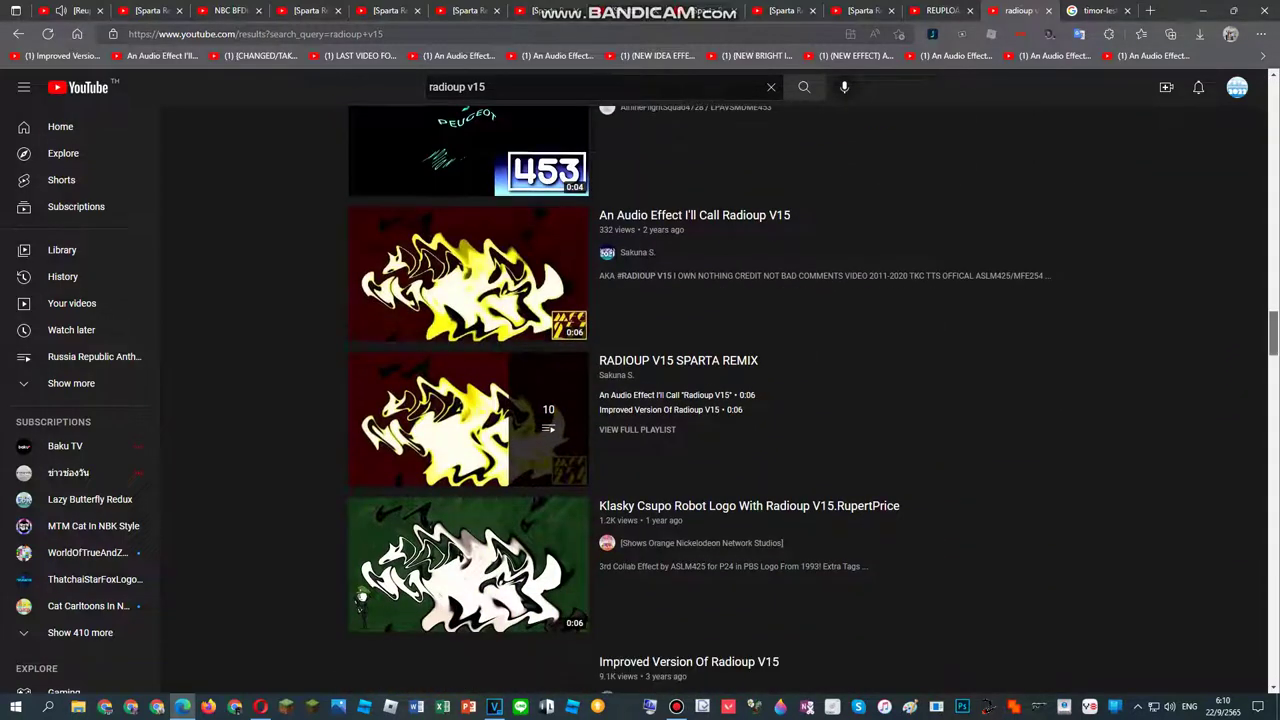
drag(1273, 654, 1273, 100)
click(500, 215)
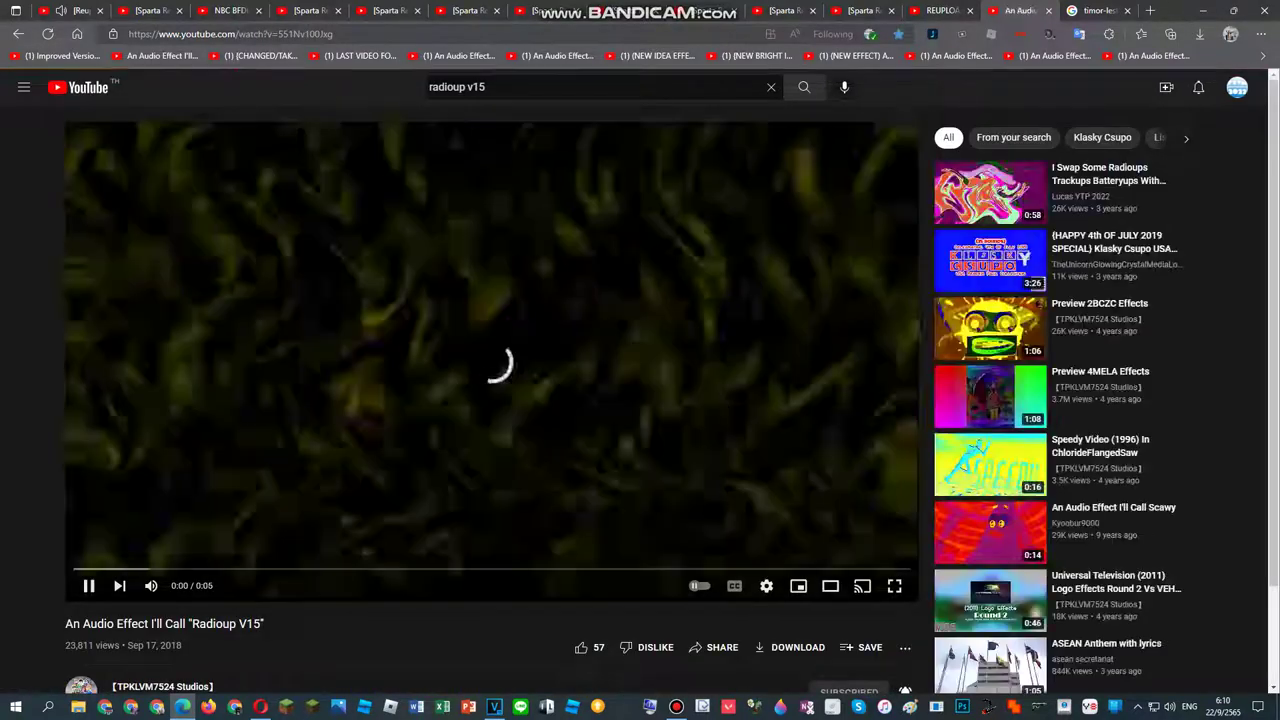
Step: Search YouTube for "how to make radioup v15", play "{REQUESTED} How To Do Make Some Radioup V15" and skip to its audio effects part
click(430, 87)
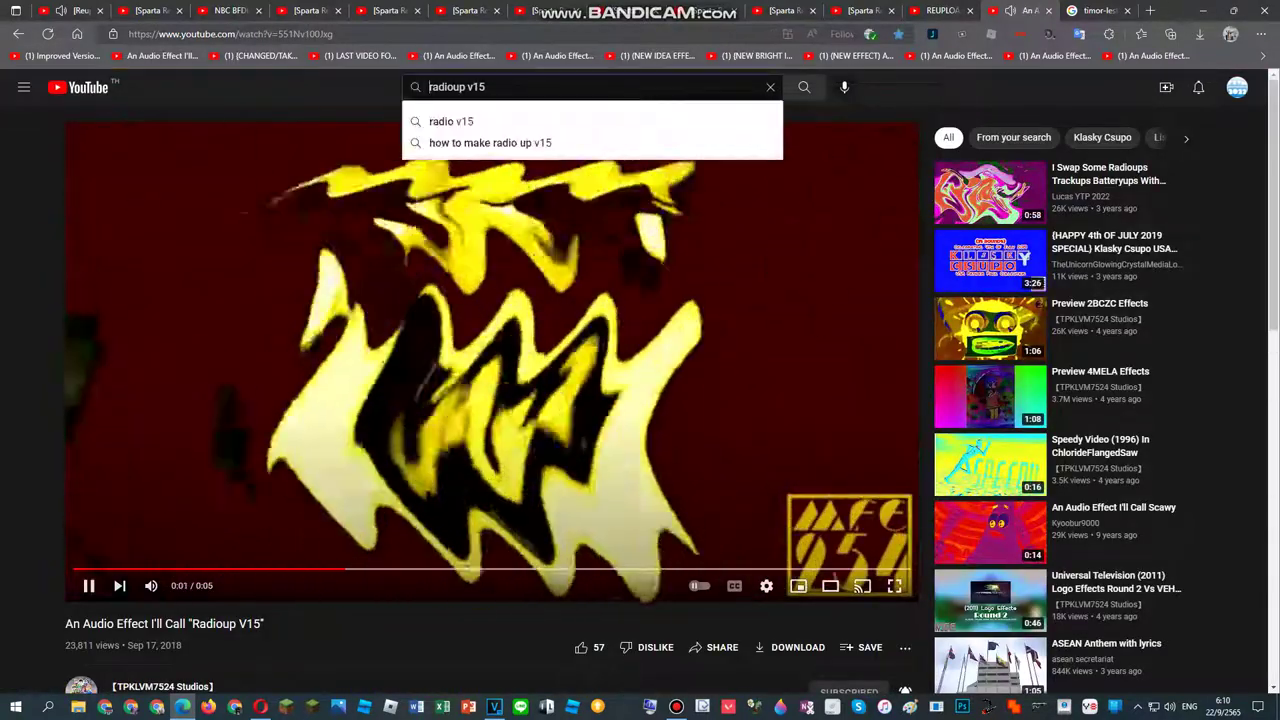
text(how to )
text(make)
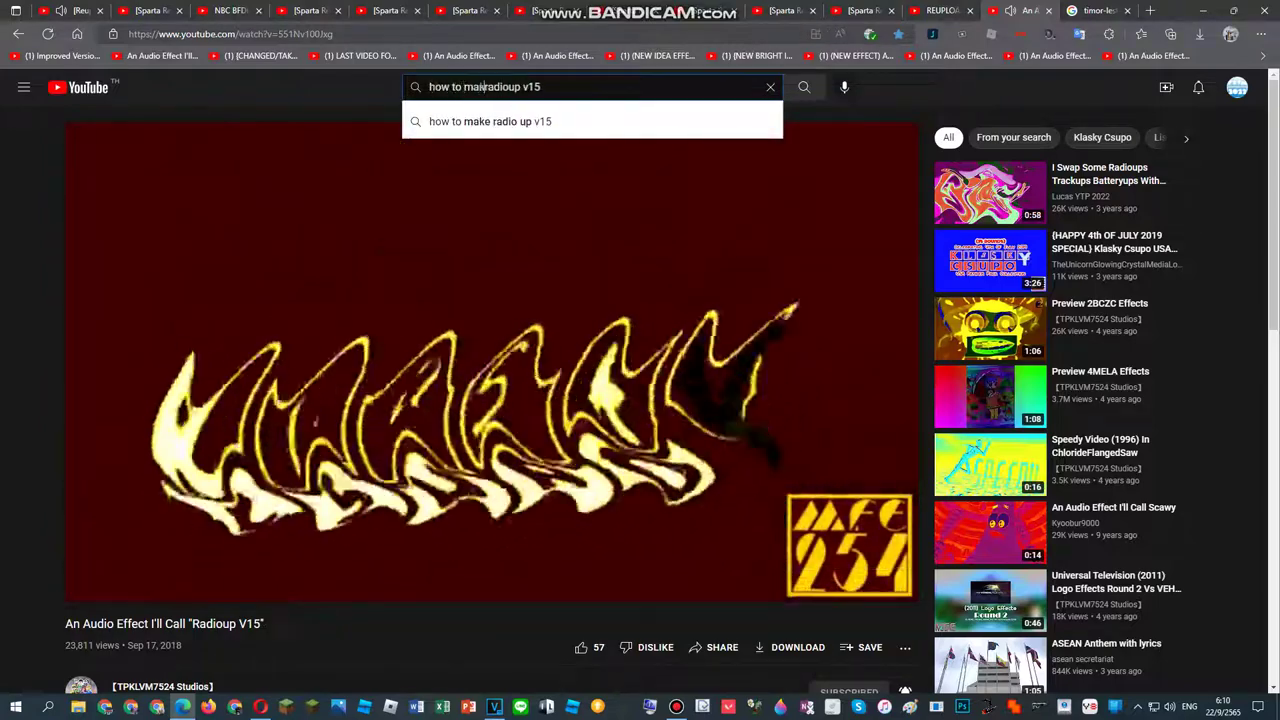
key(Return)
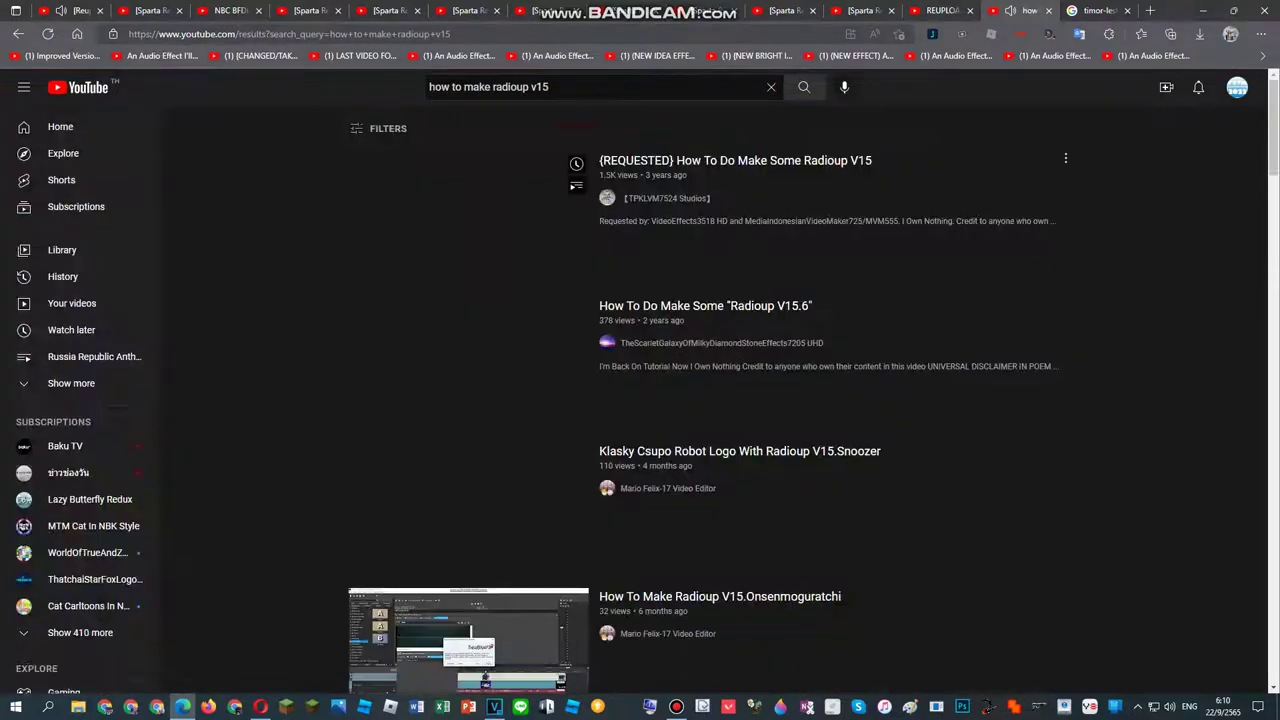
click(486, 262)
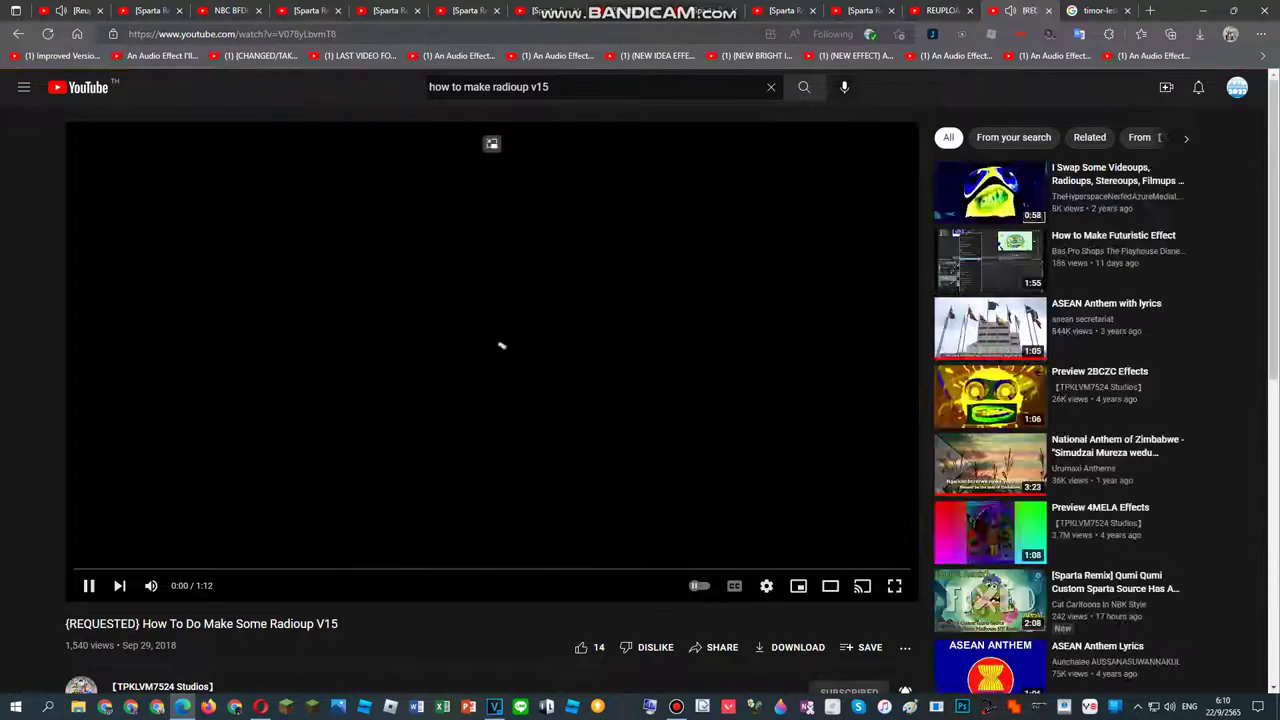
key(8)
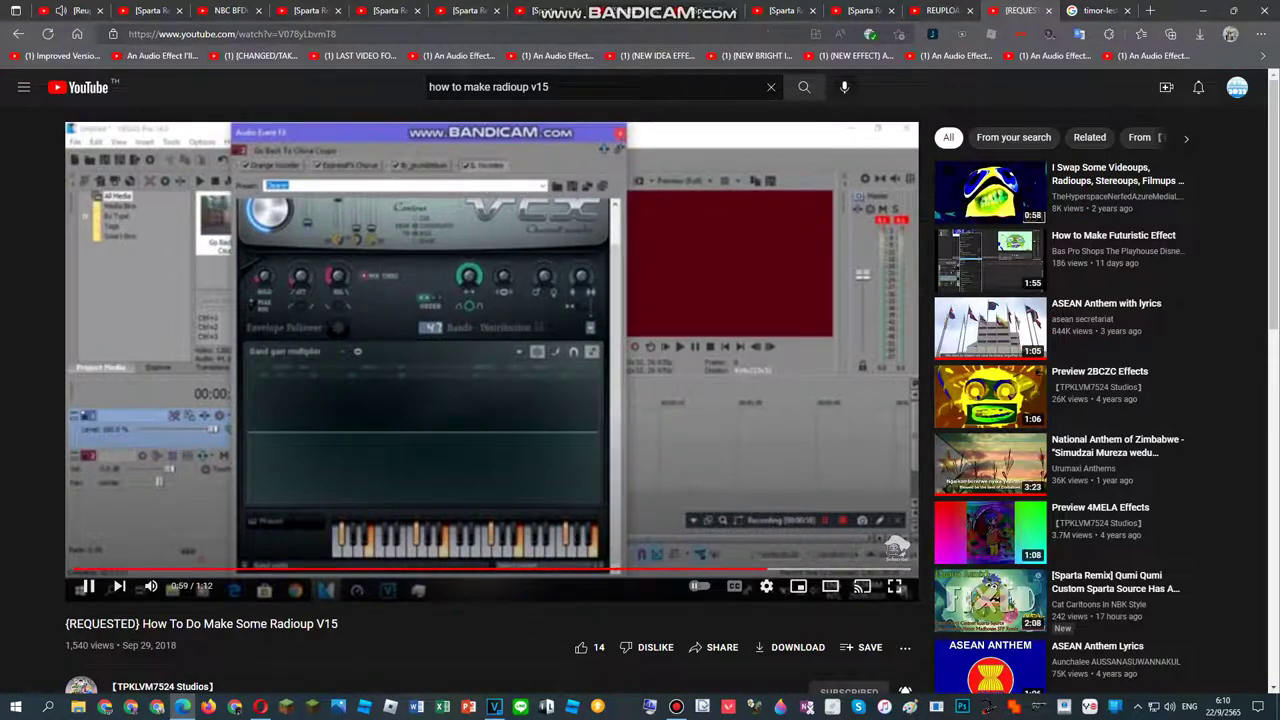
Step: Leave the tutorial video, switch back to VEGAS Pro and set IL Vocodex to the Chord preset with the Phased carrier
key(alt+Left)
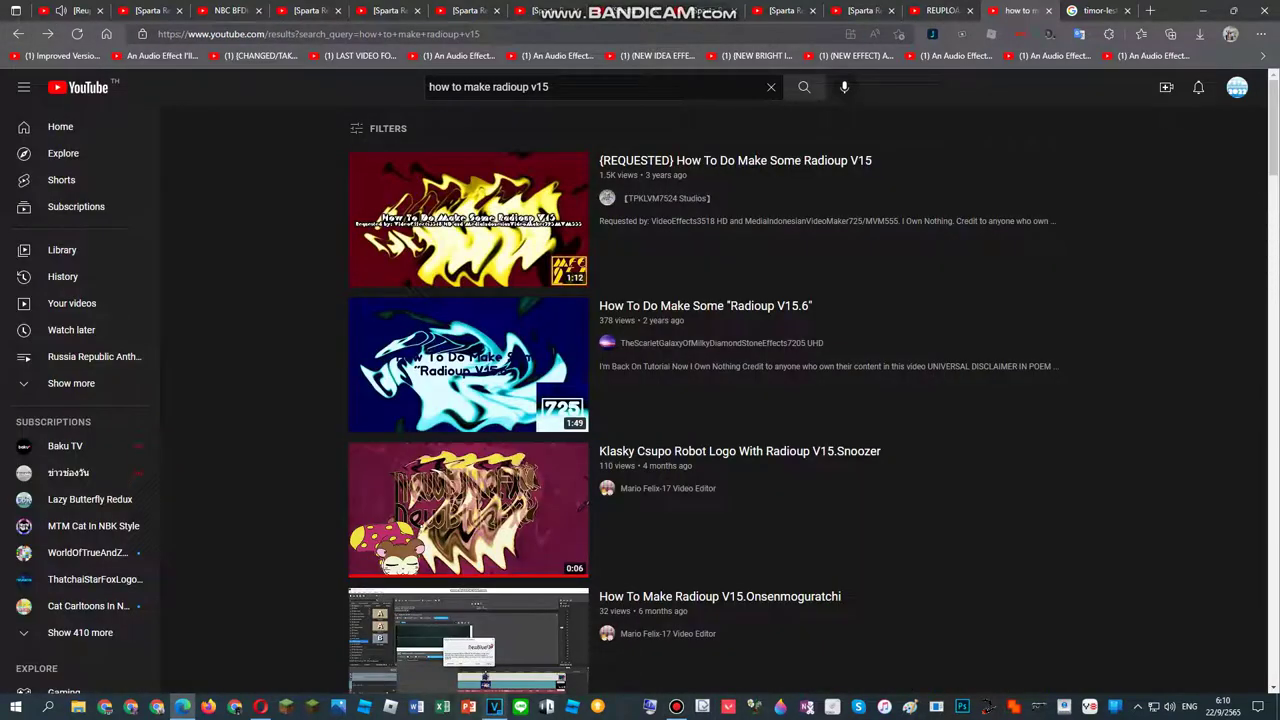
key(alt+Tab)
click(508, 164)
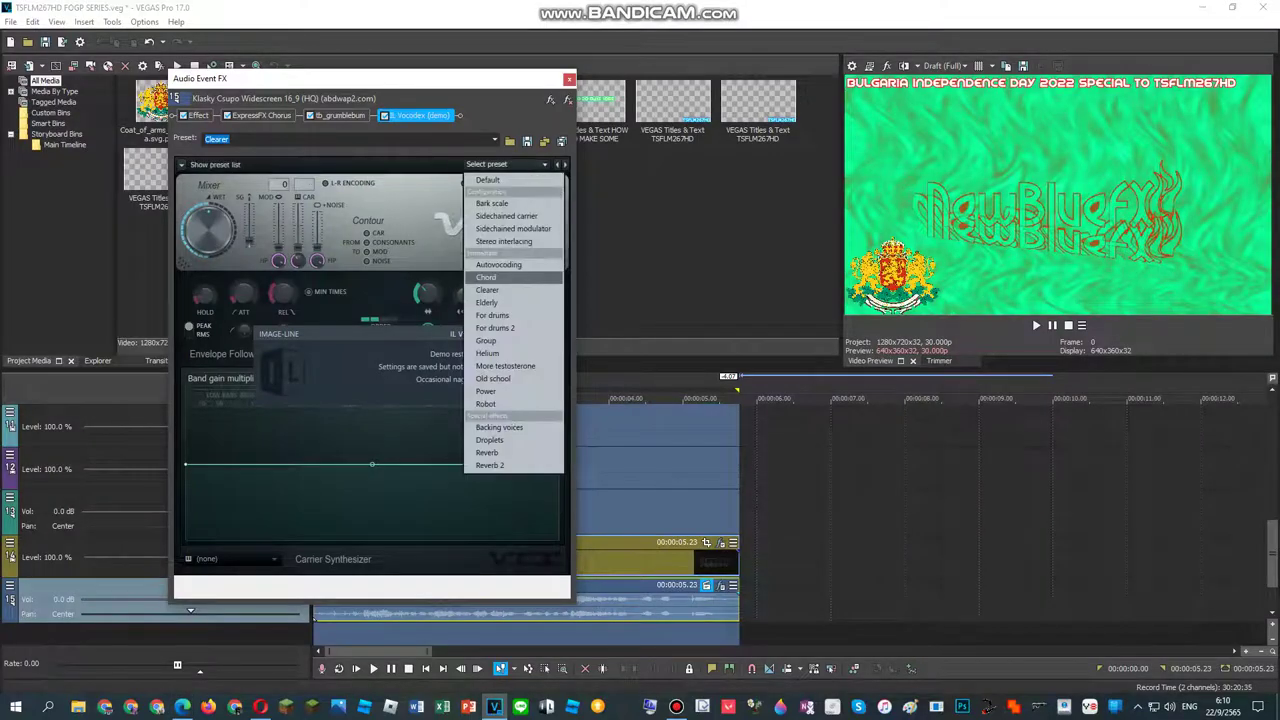
click(486, 277)
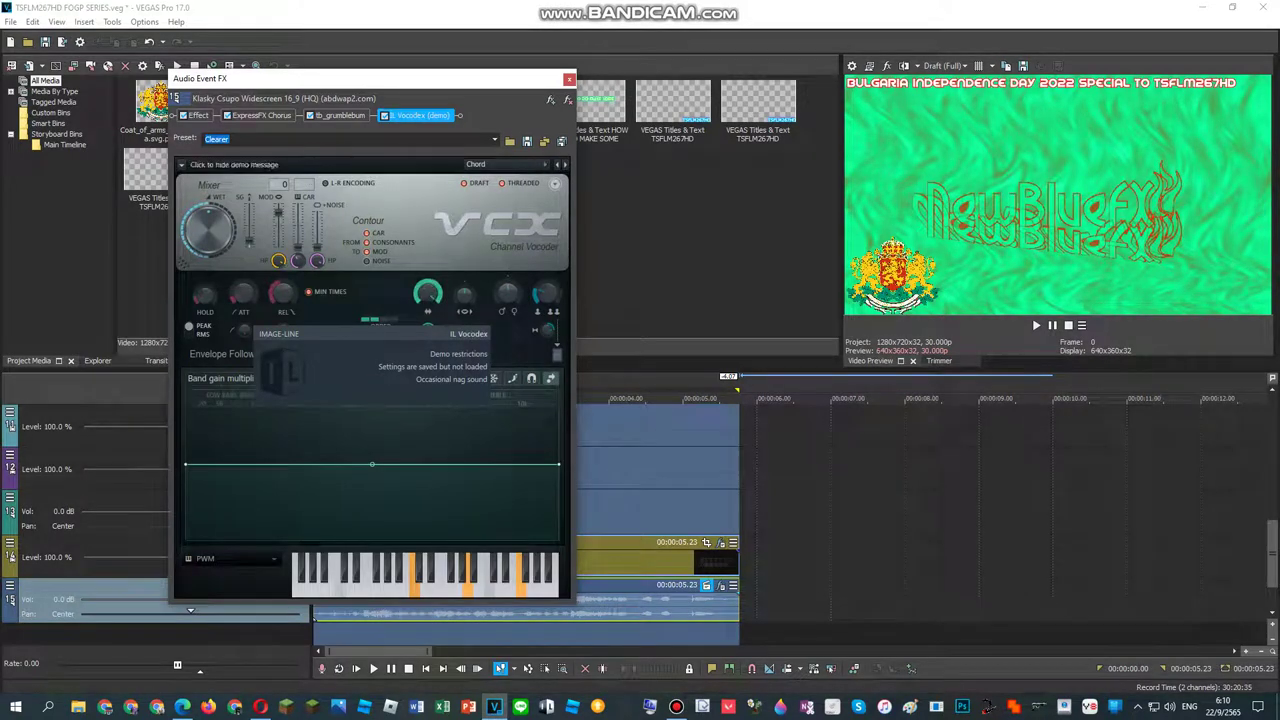
click(208, 559)
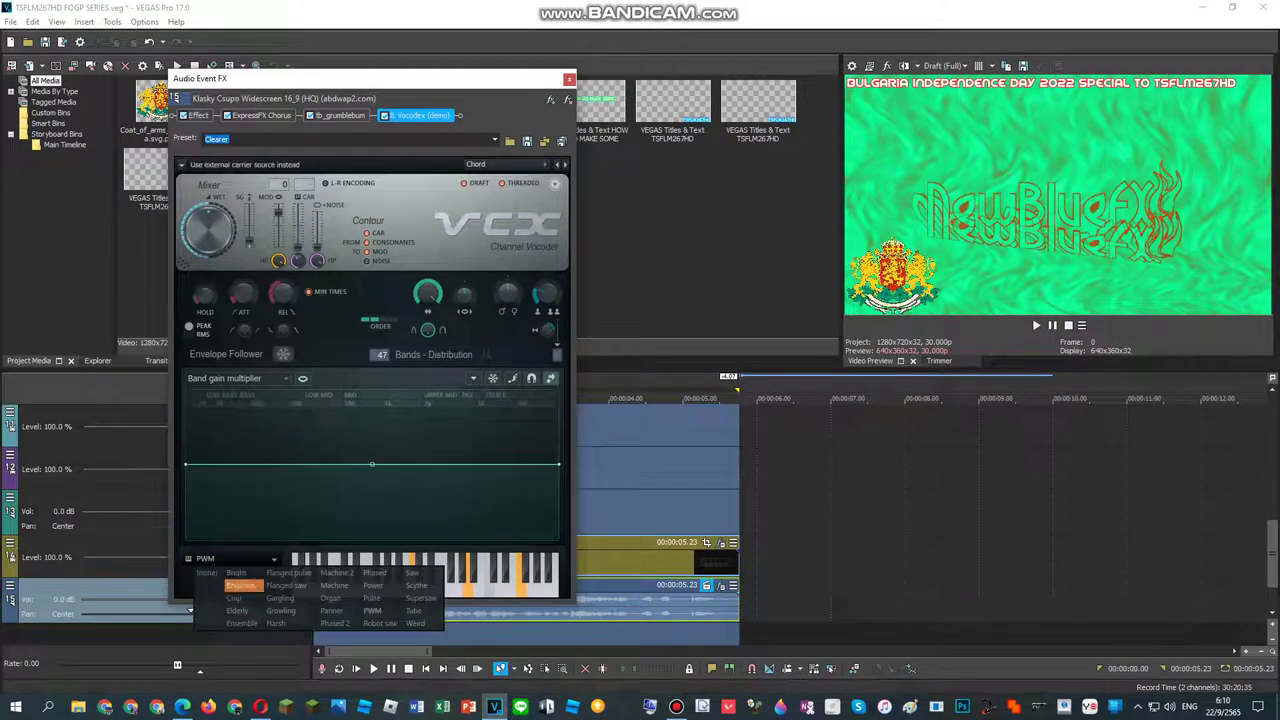
click(376, 573)
Step: Activate additional notes on the Vocodex carrier keyboard while repeatedly previewing the project, and close the audio effects window
key(space)
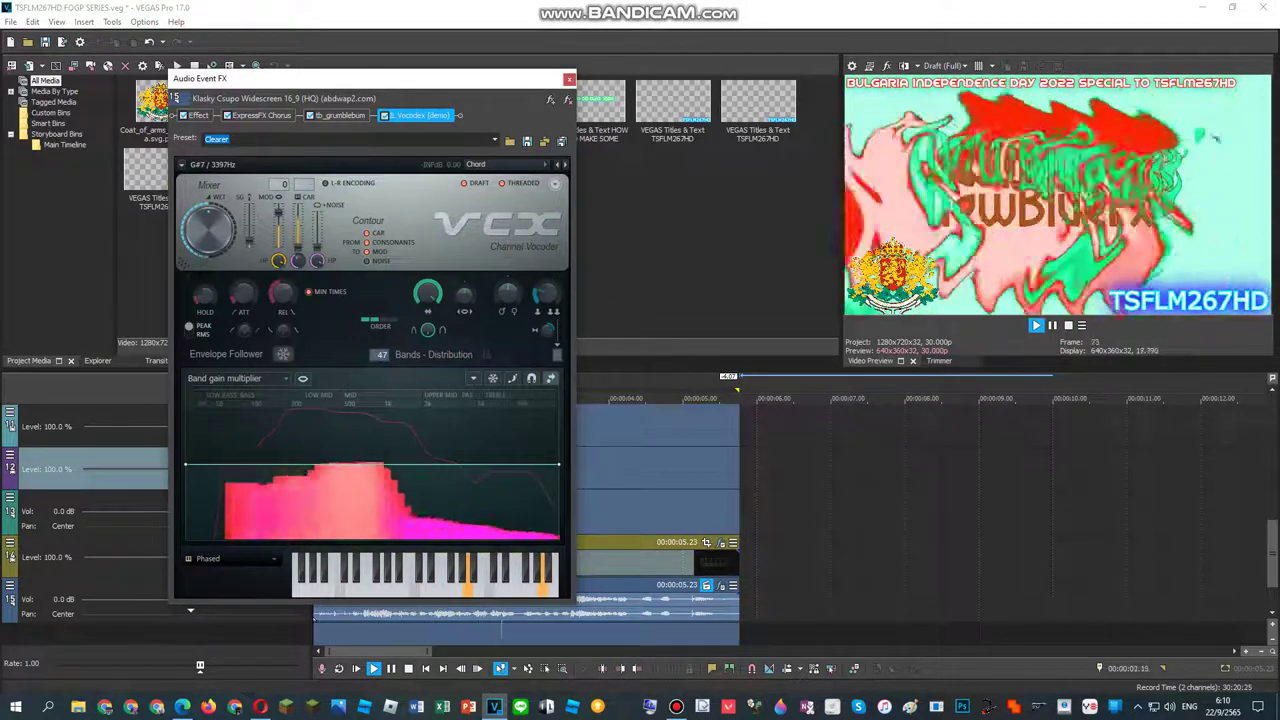
click(645, 513)
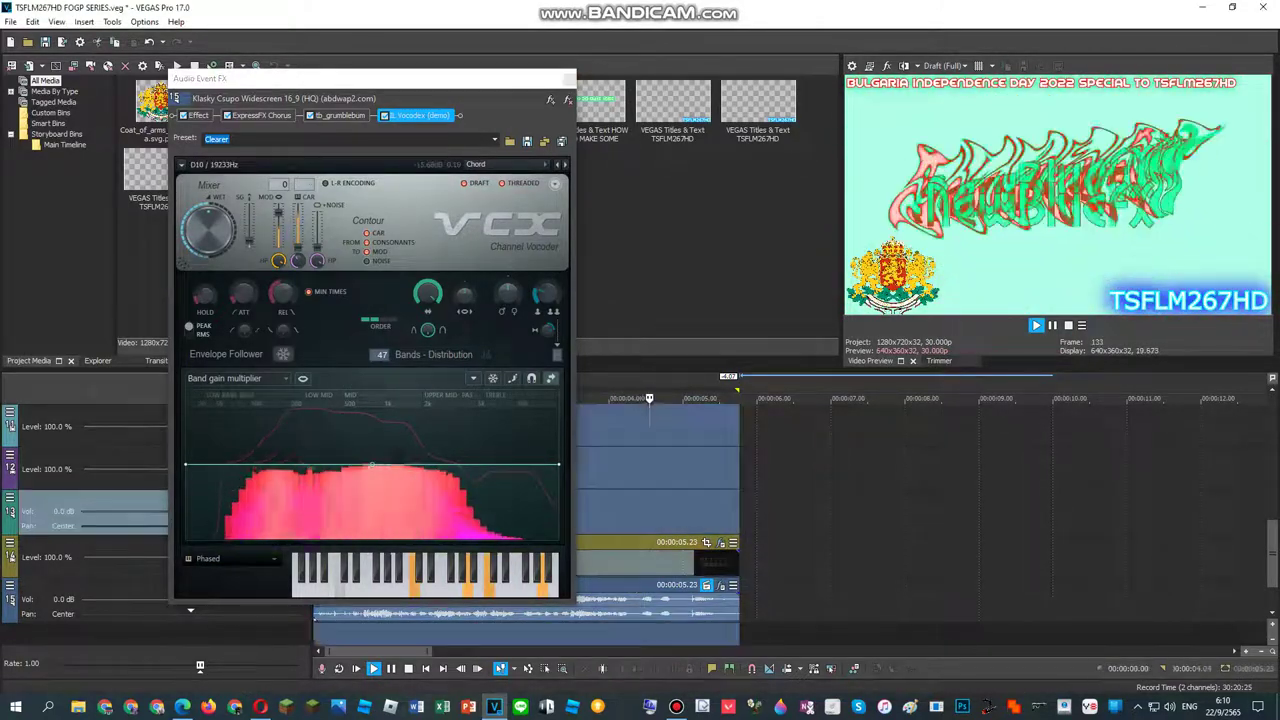
key(space)
key(space)
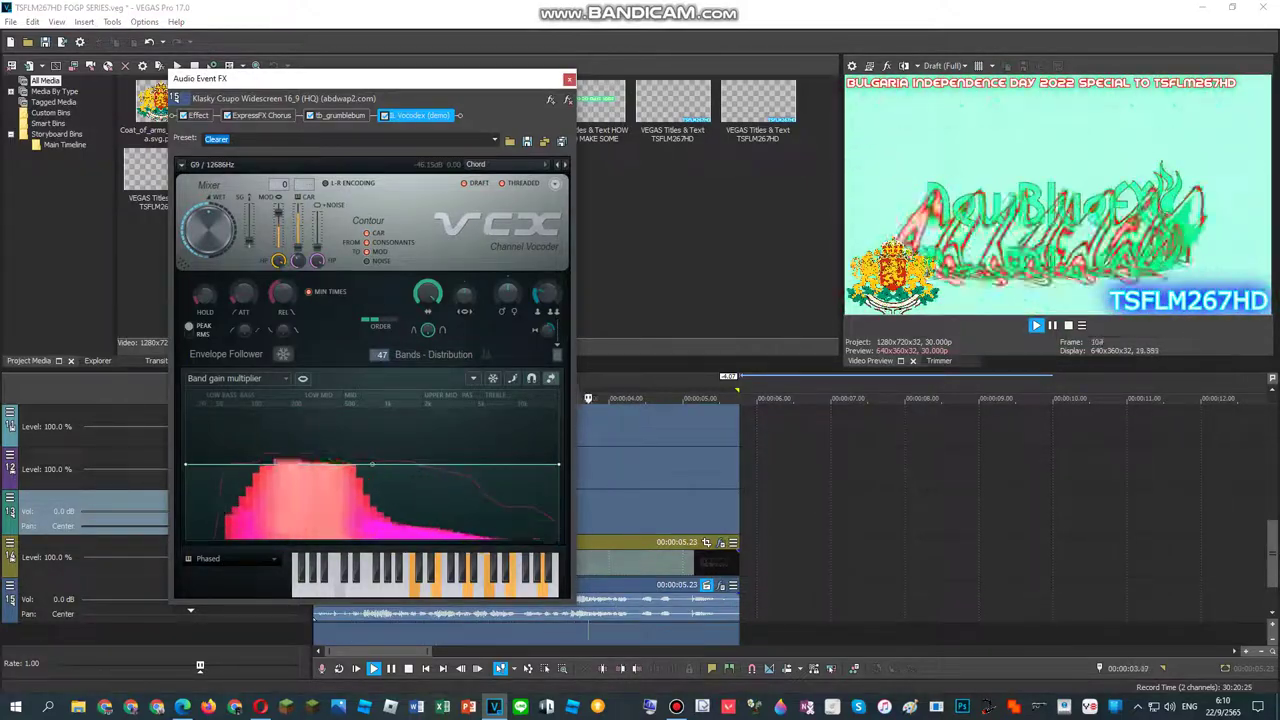
click(645, 469)
key(space)
key(space)
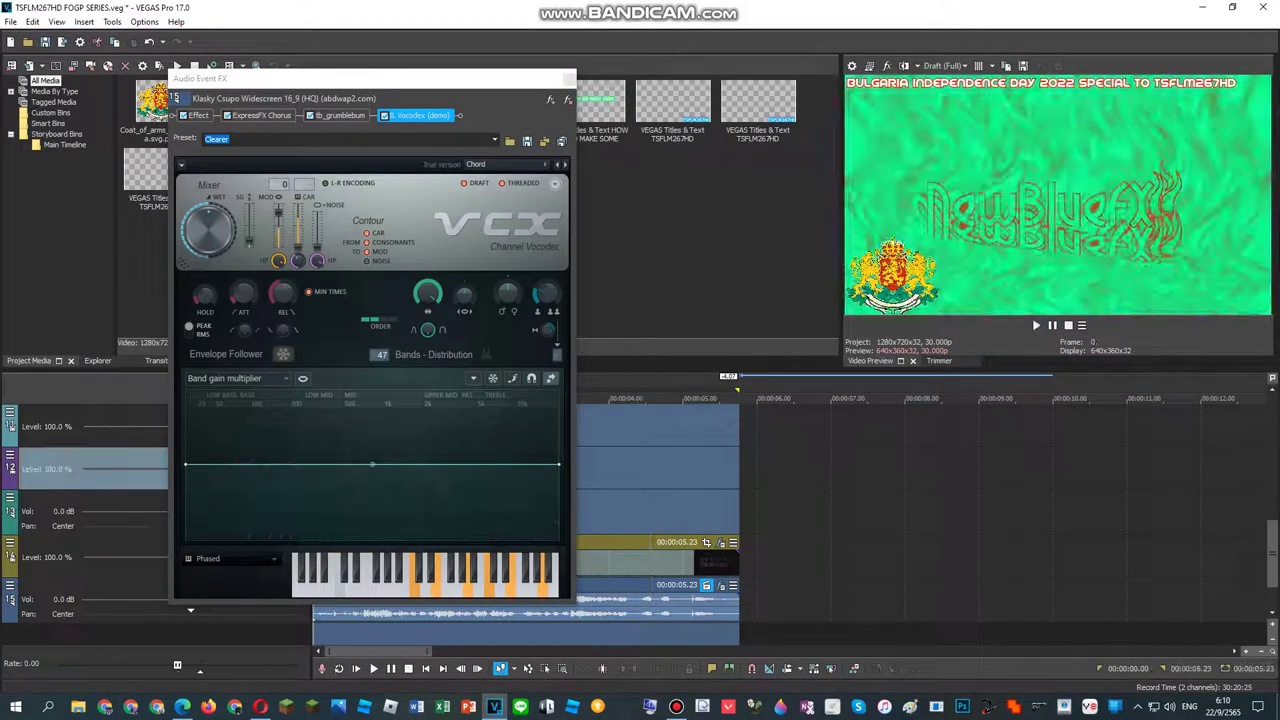
key(space)
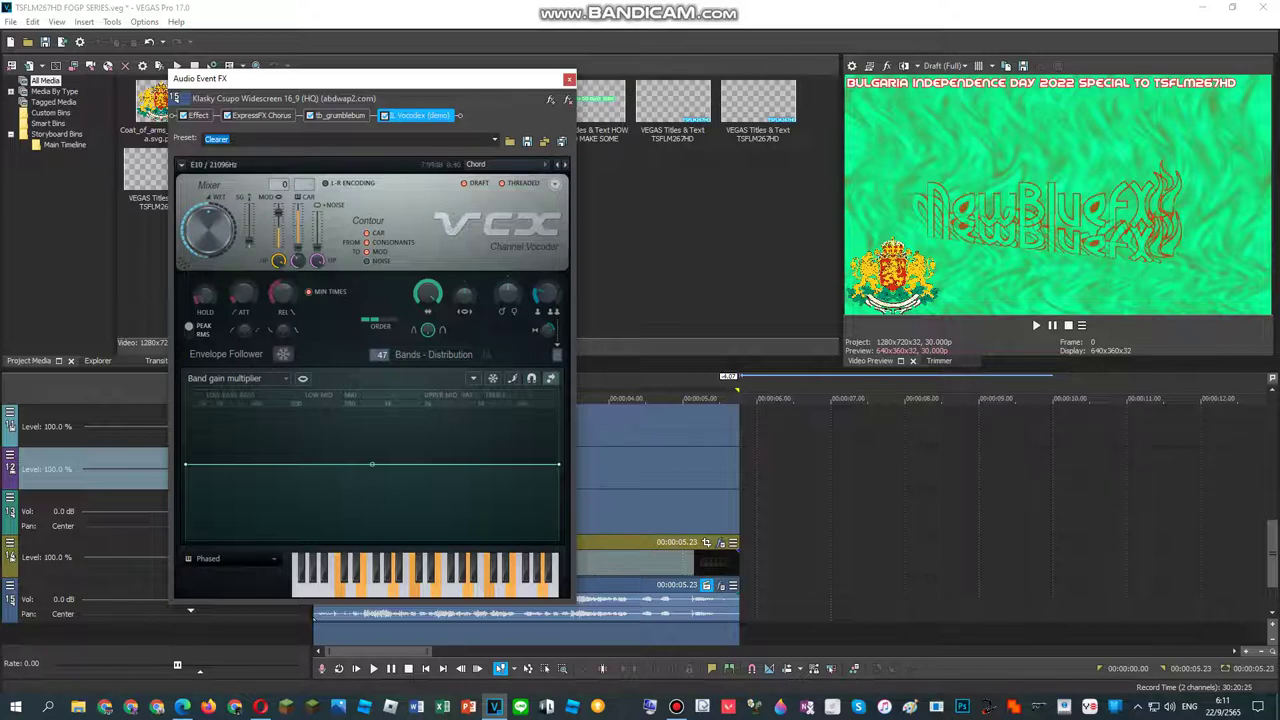
key(space)
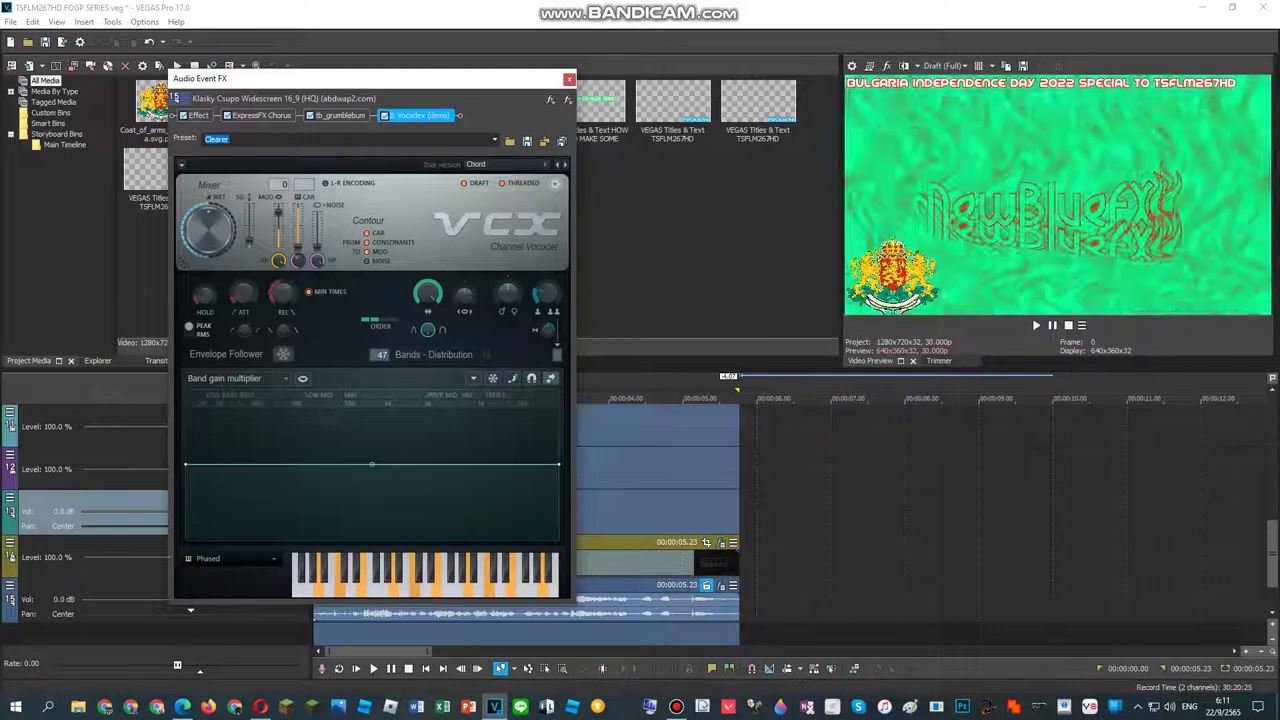
click(569, 79)
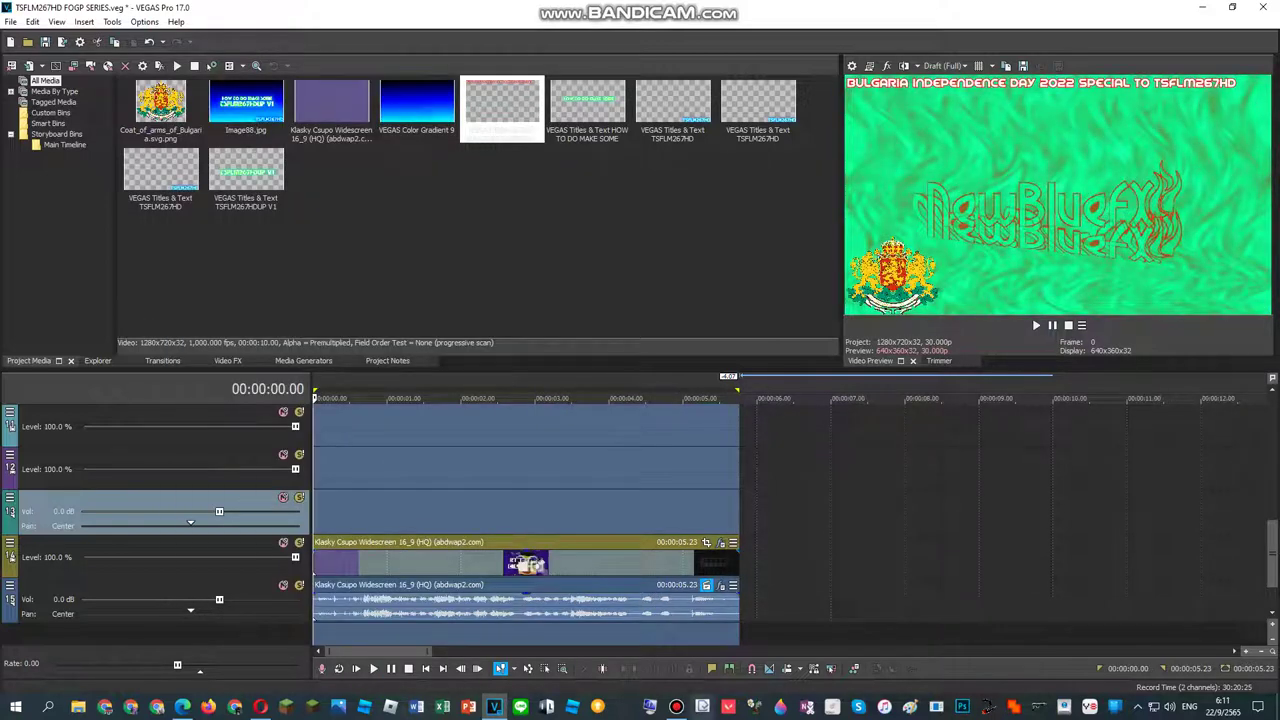